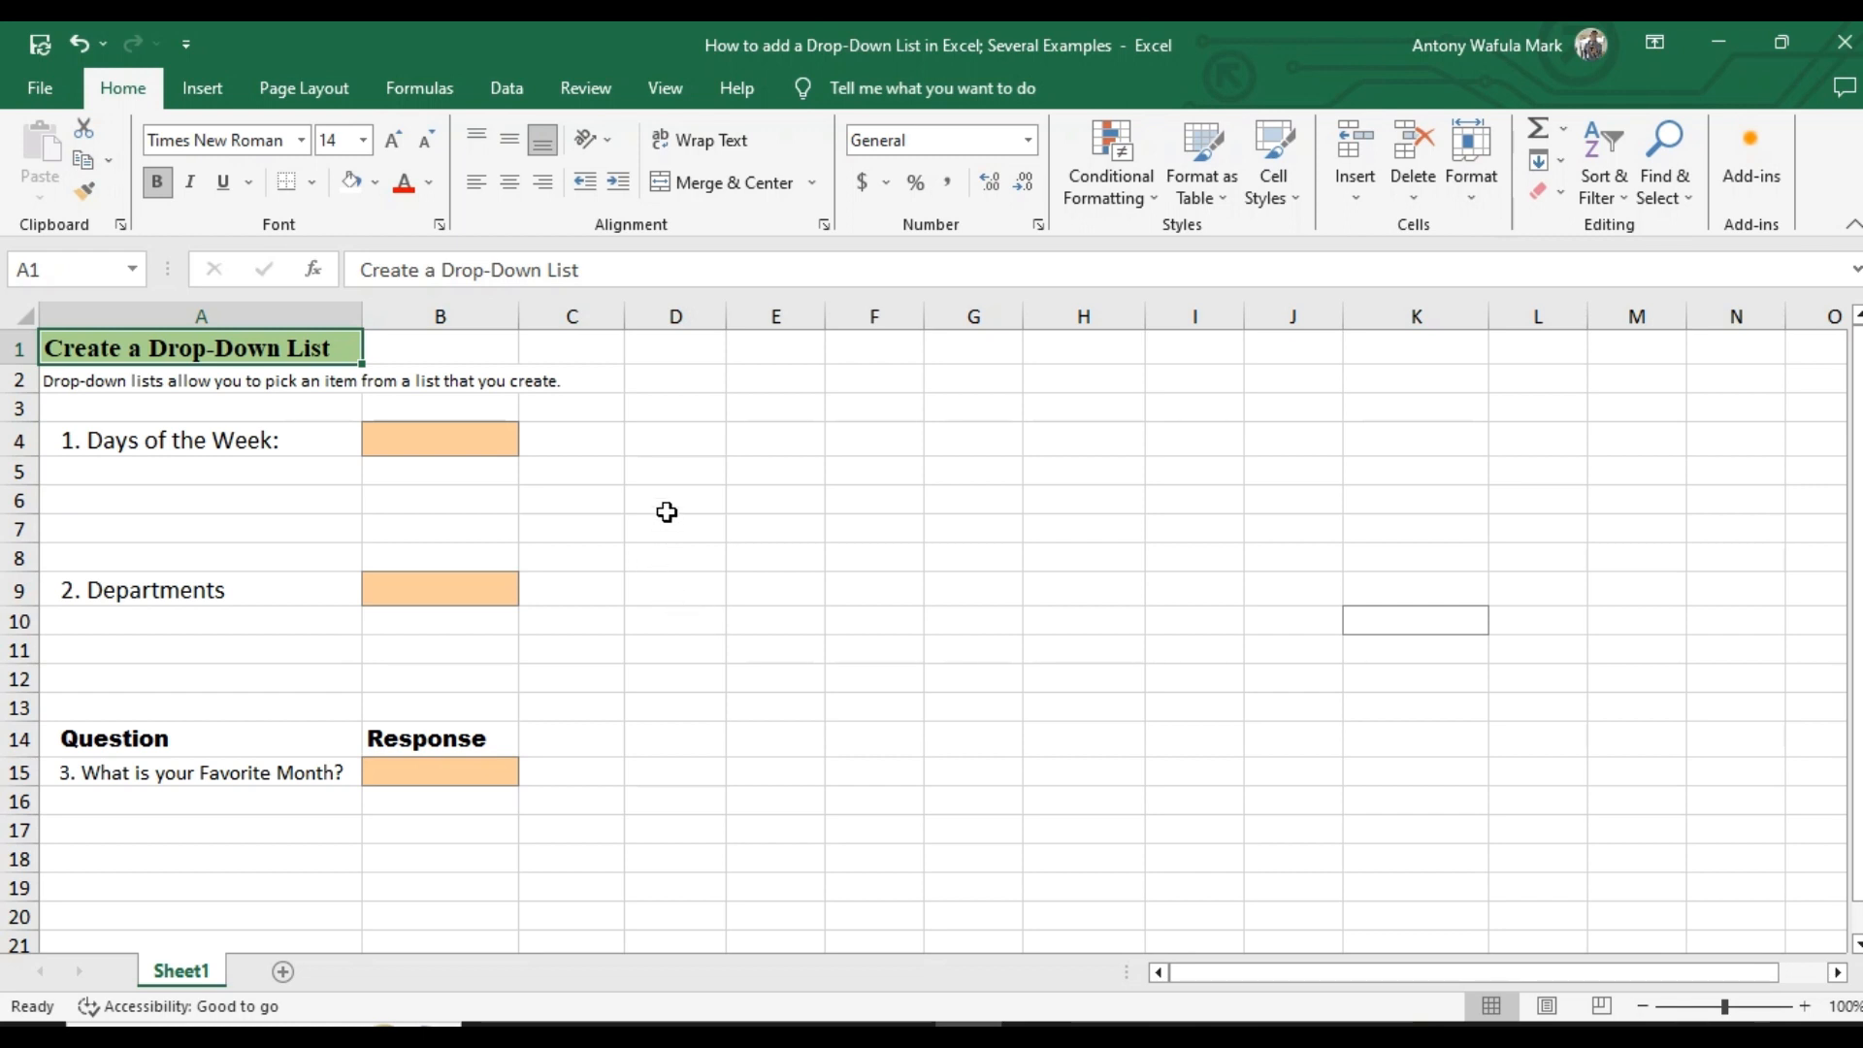
Set the data validation of the Days of the Week cell B4 to allow a List.
left_click(462, 449)
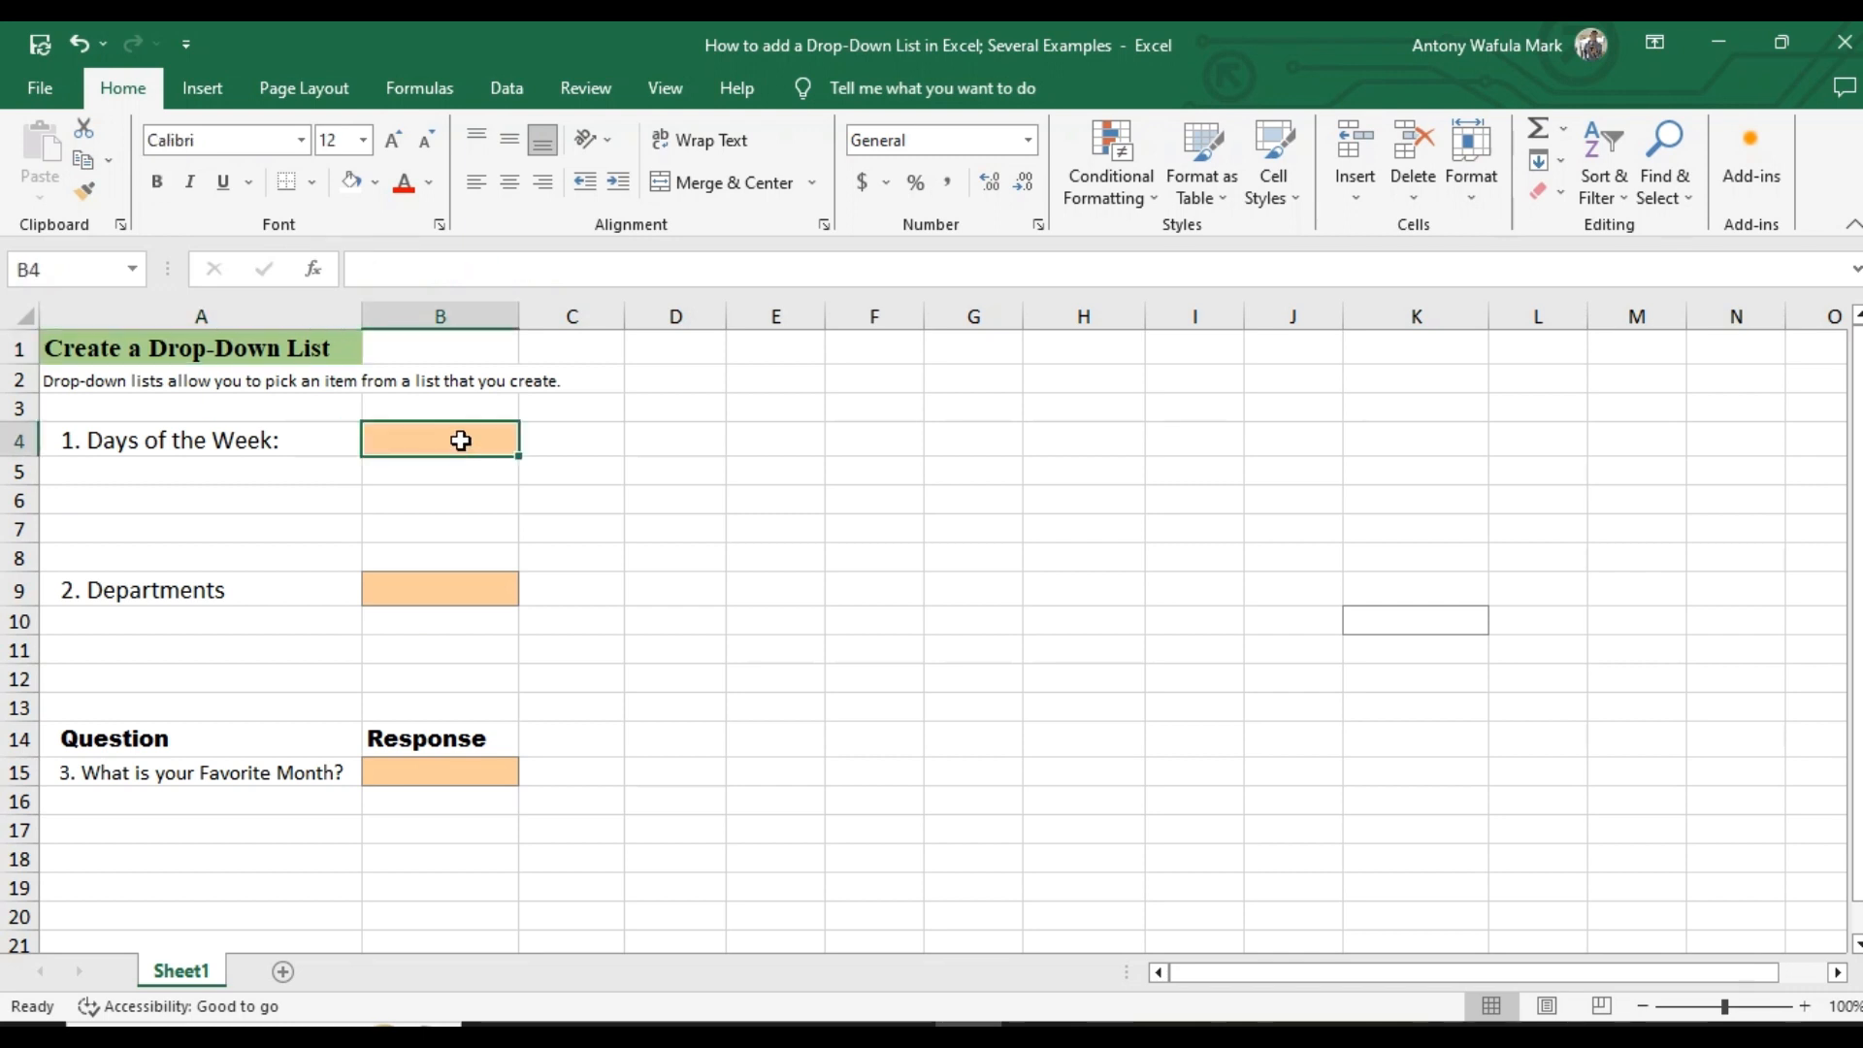
left_click(524, 91)
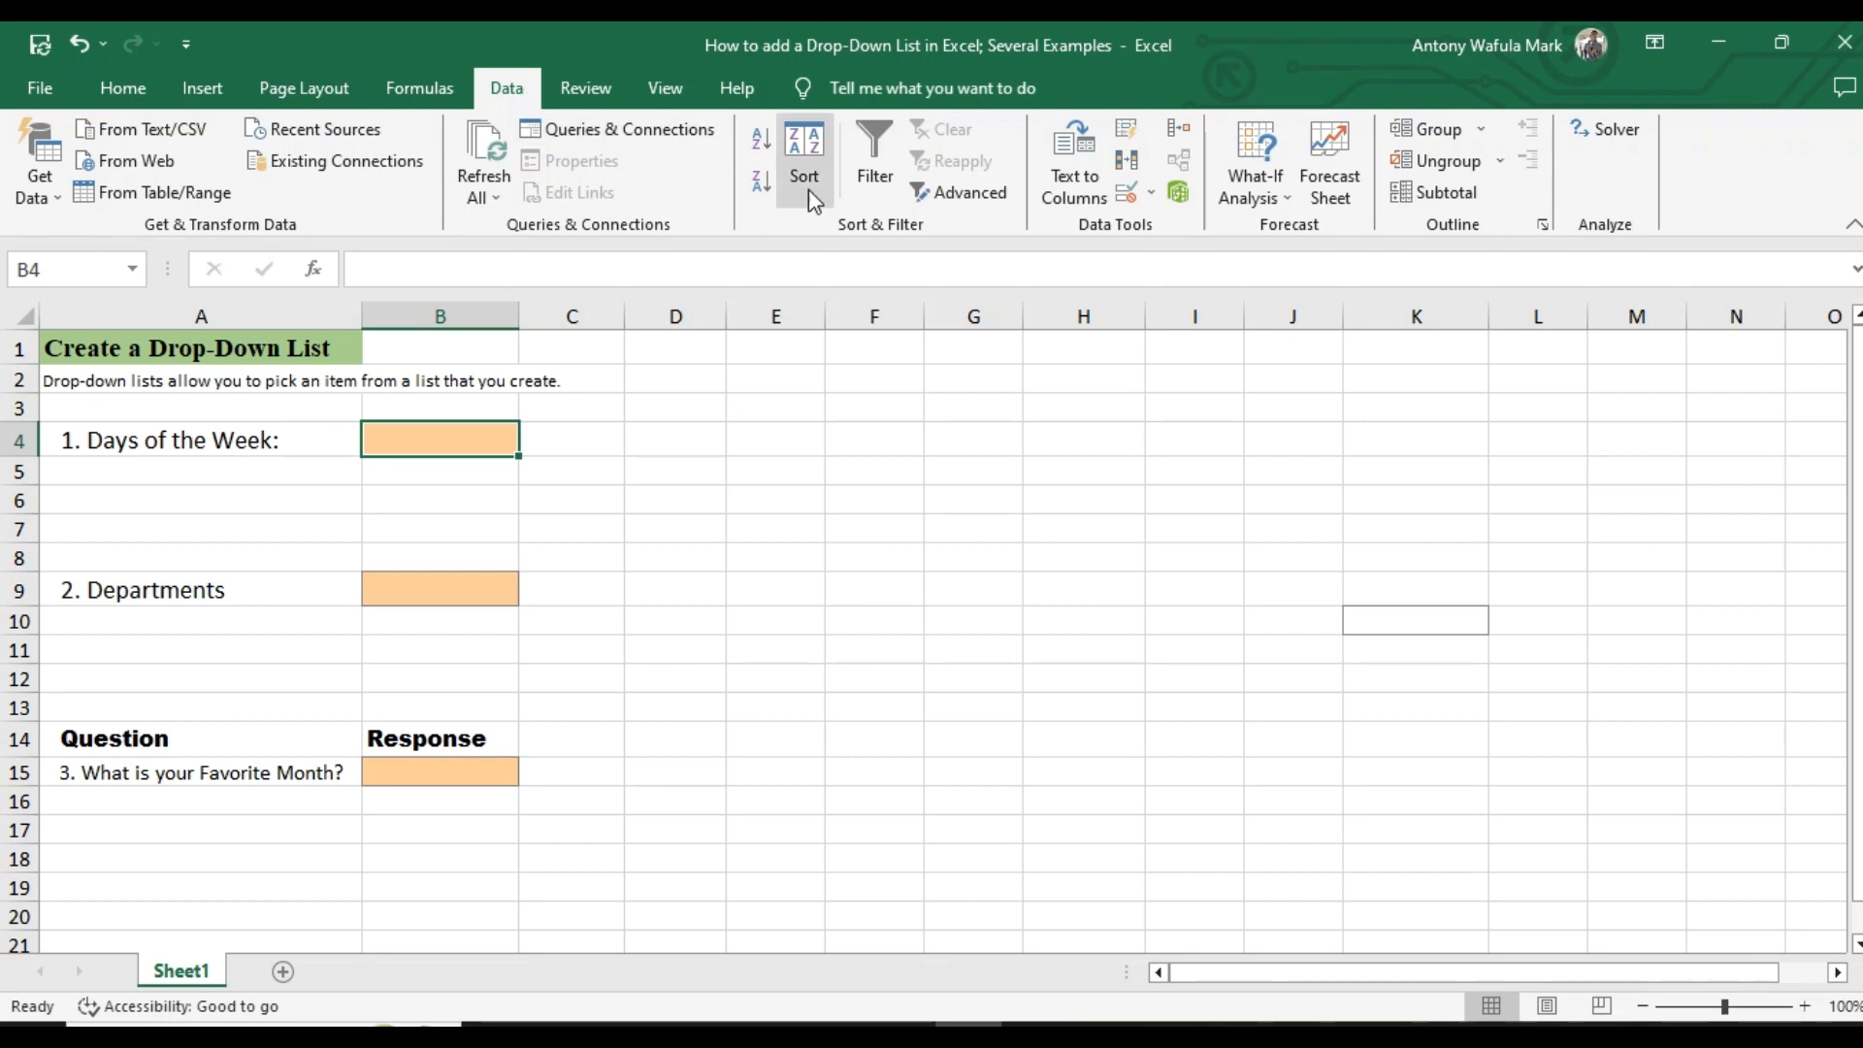
left_click(1135, 206)
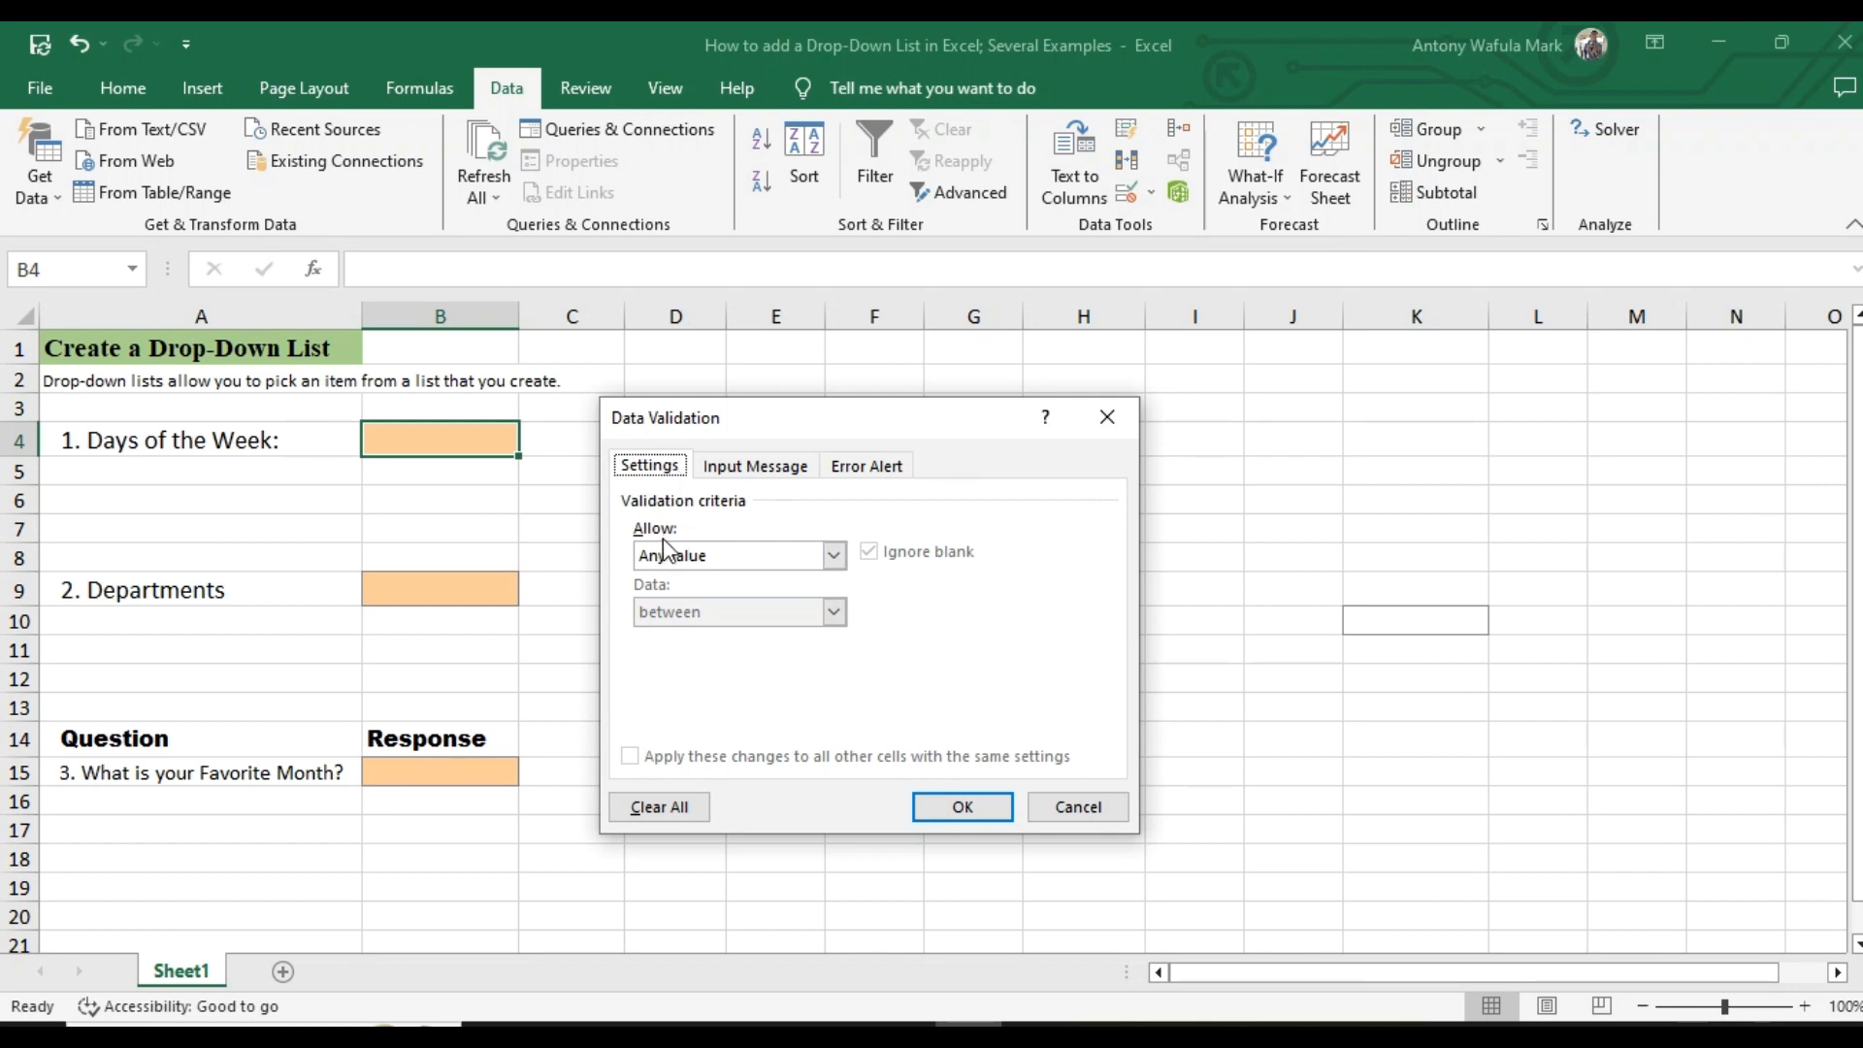
left_click(834, 554)
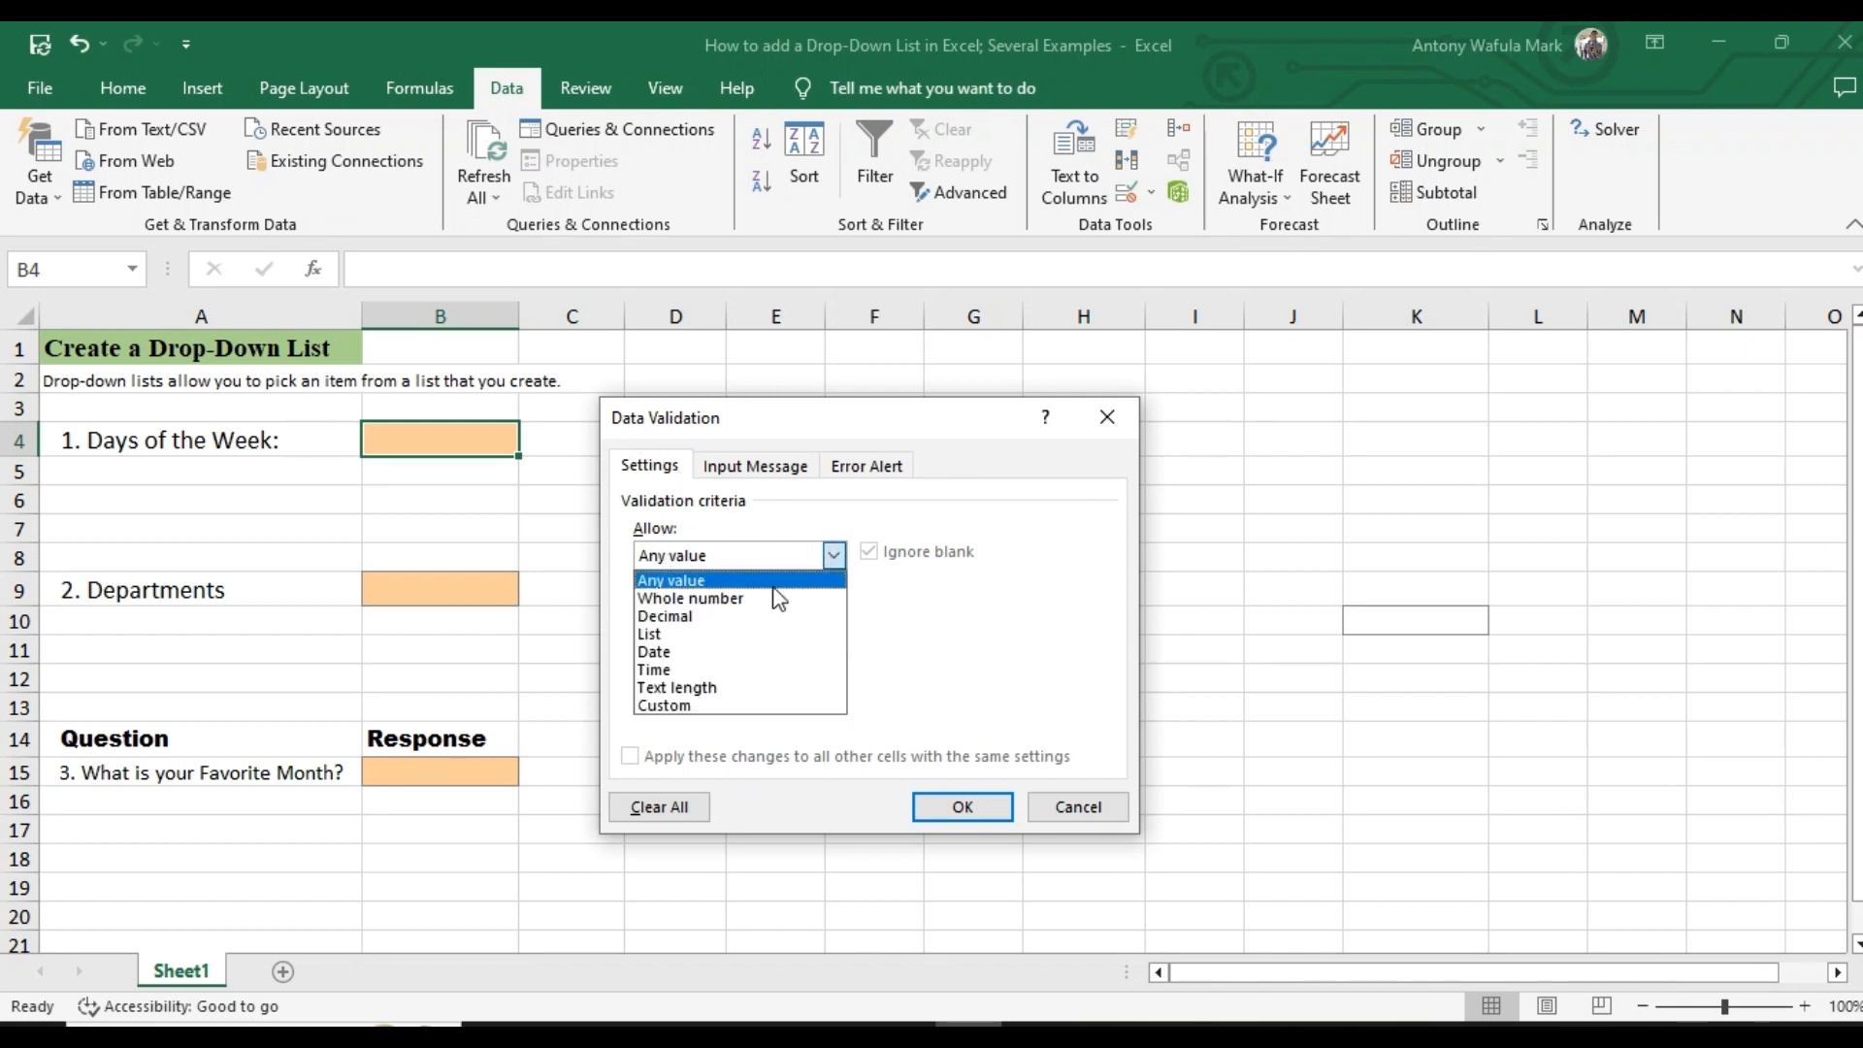
left_click(703, 636)
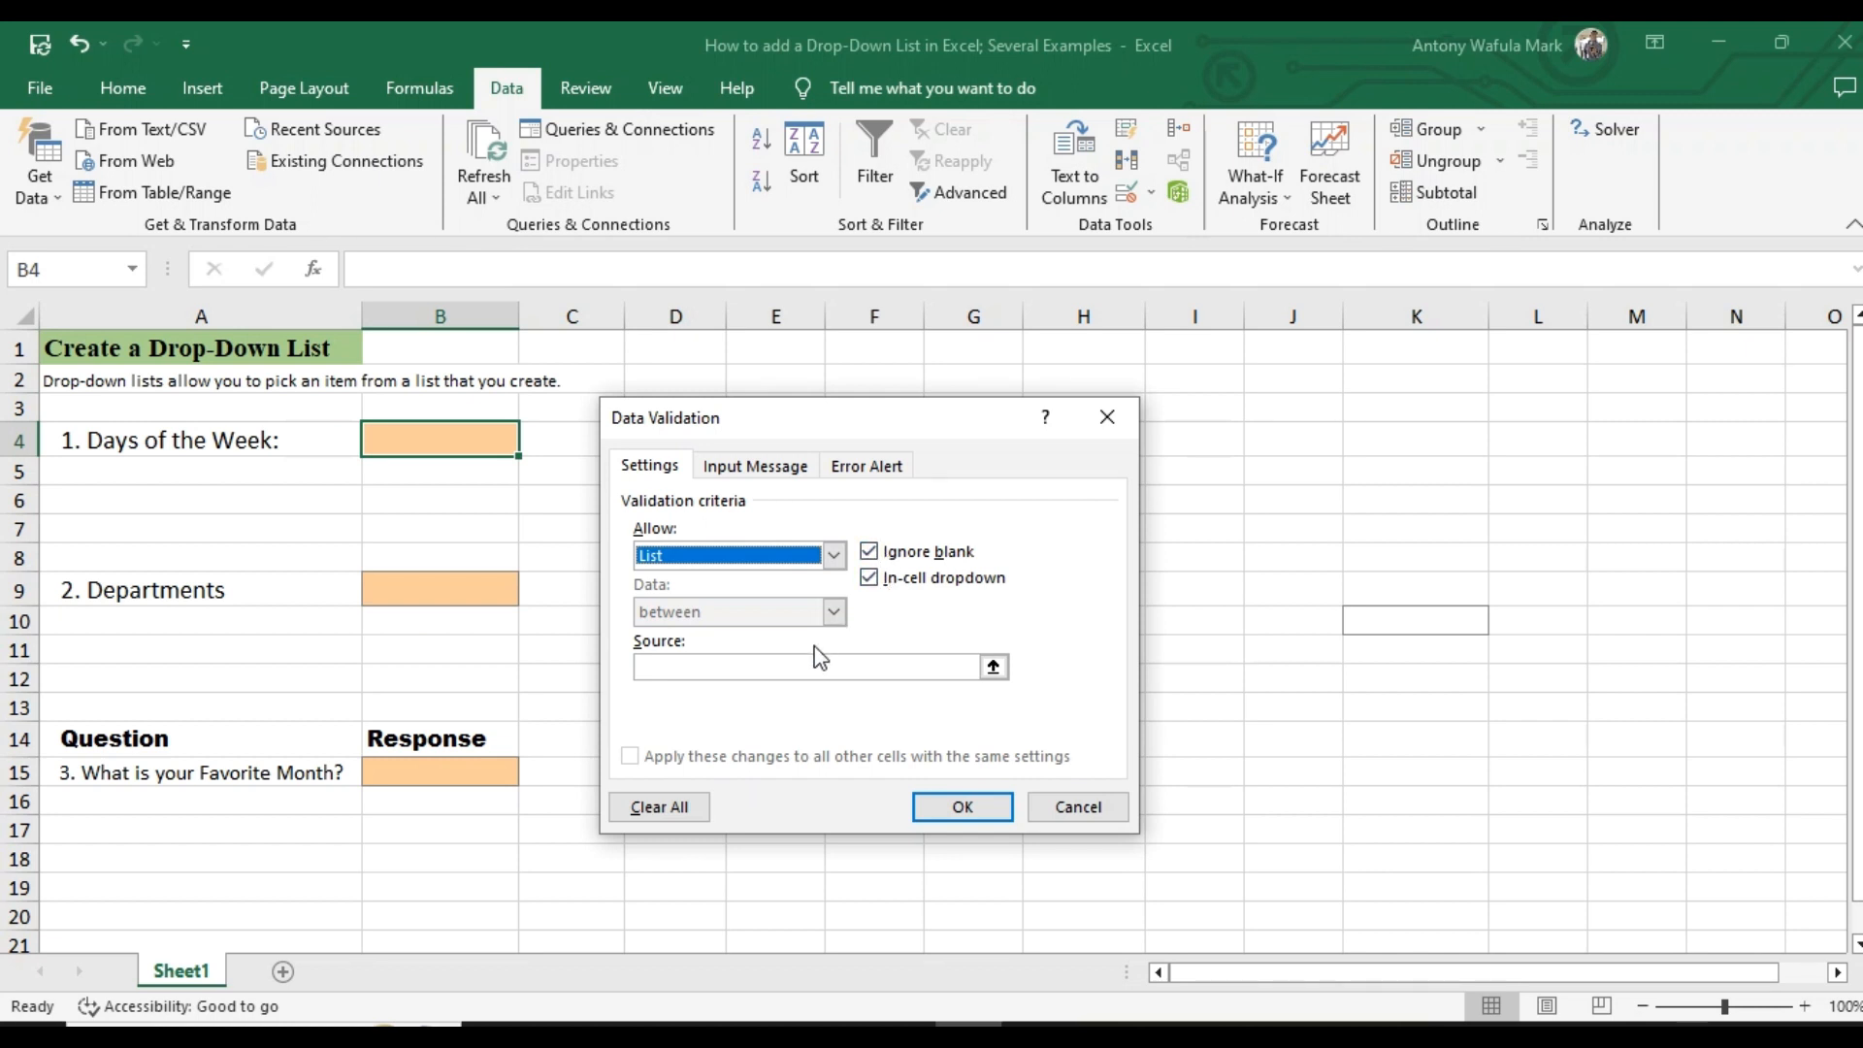
Enter Monday,Tuesday,Wednesday,Thursday,Friday,Saturday,Sunday as the list source for B4 and apply the validation.
left_click(752, 665)
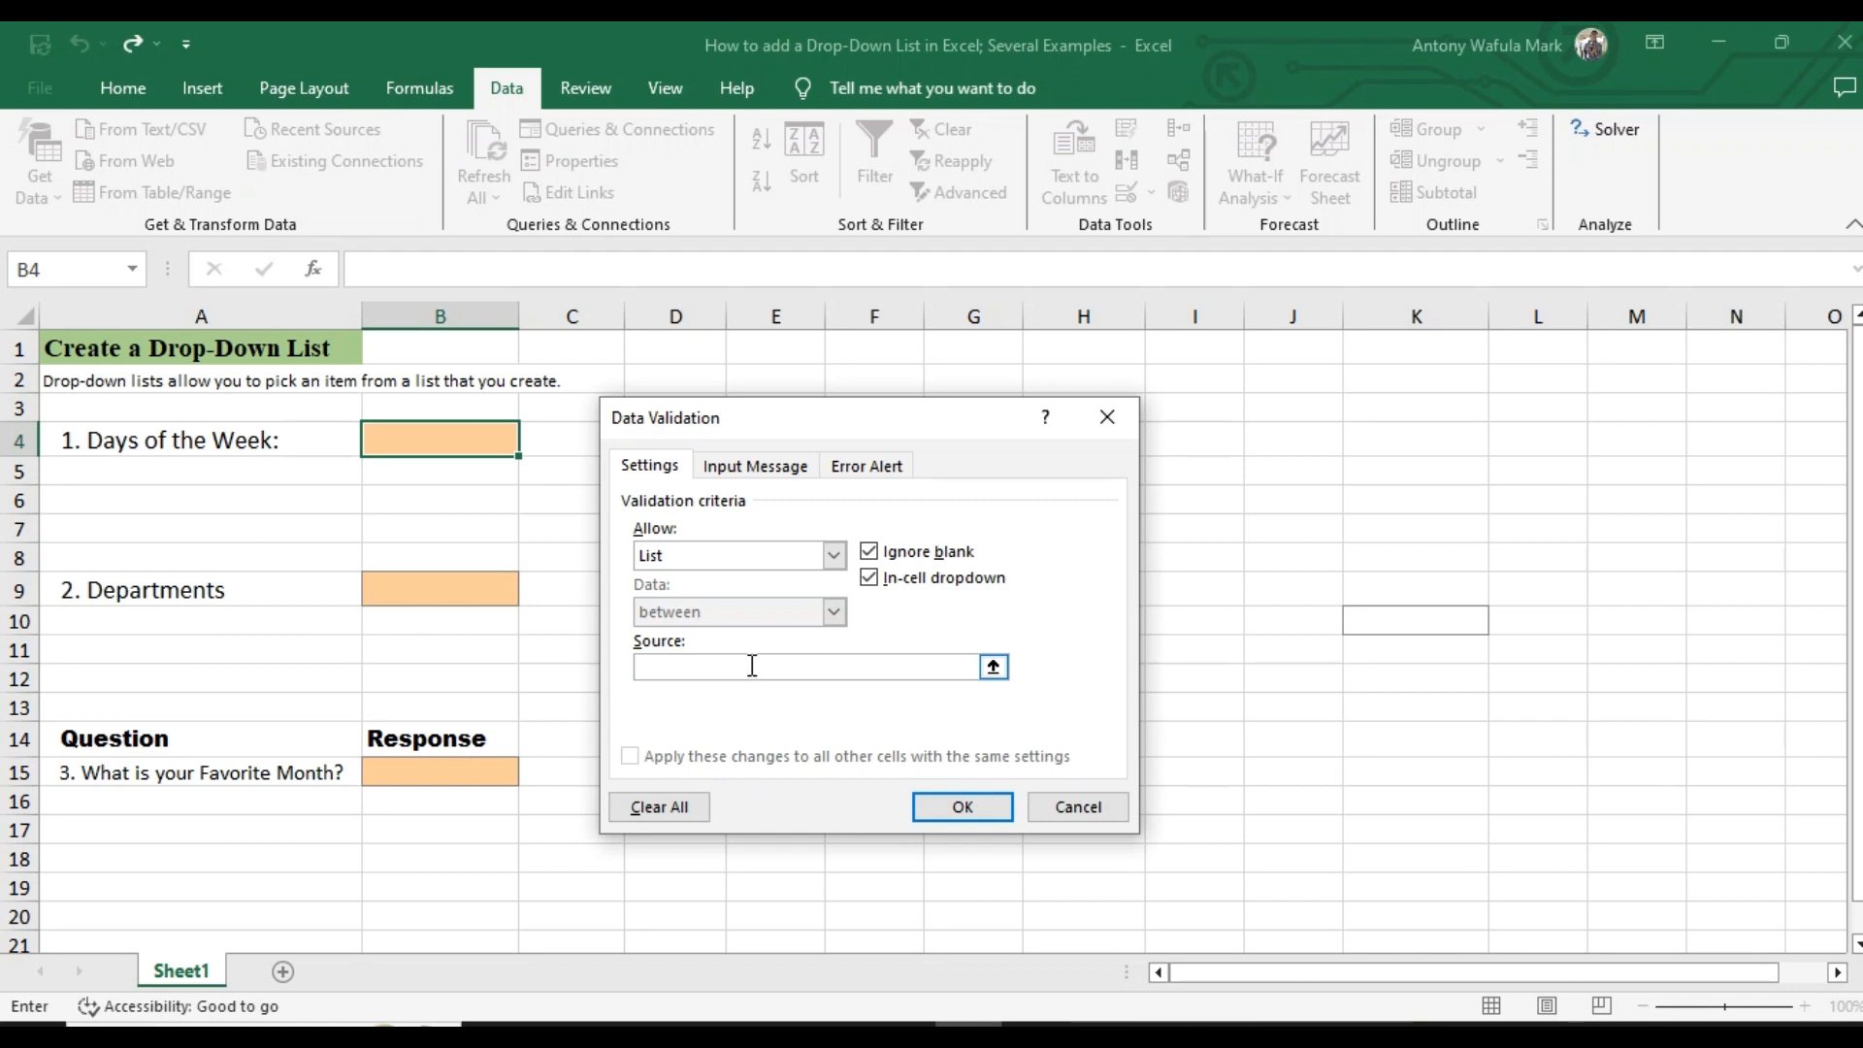
type("Monday,Tuesday,")
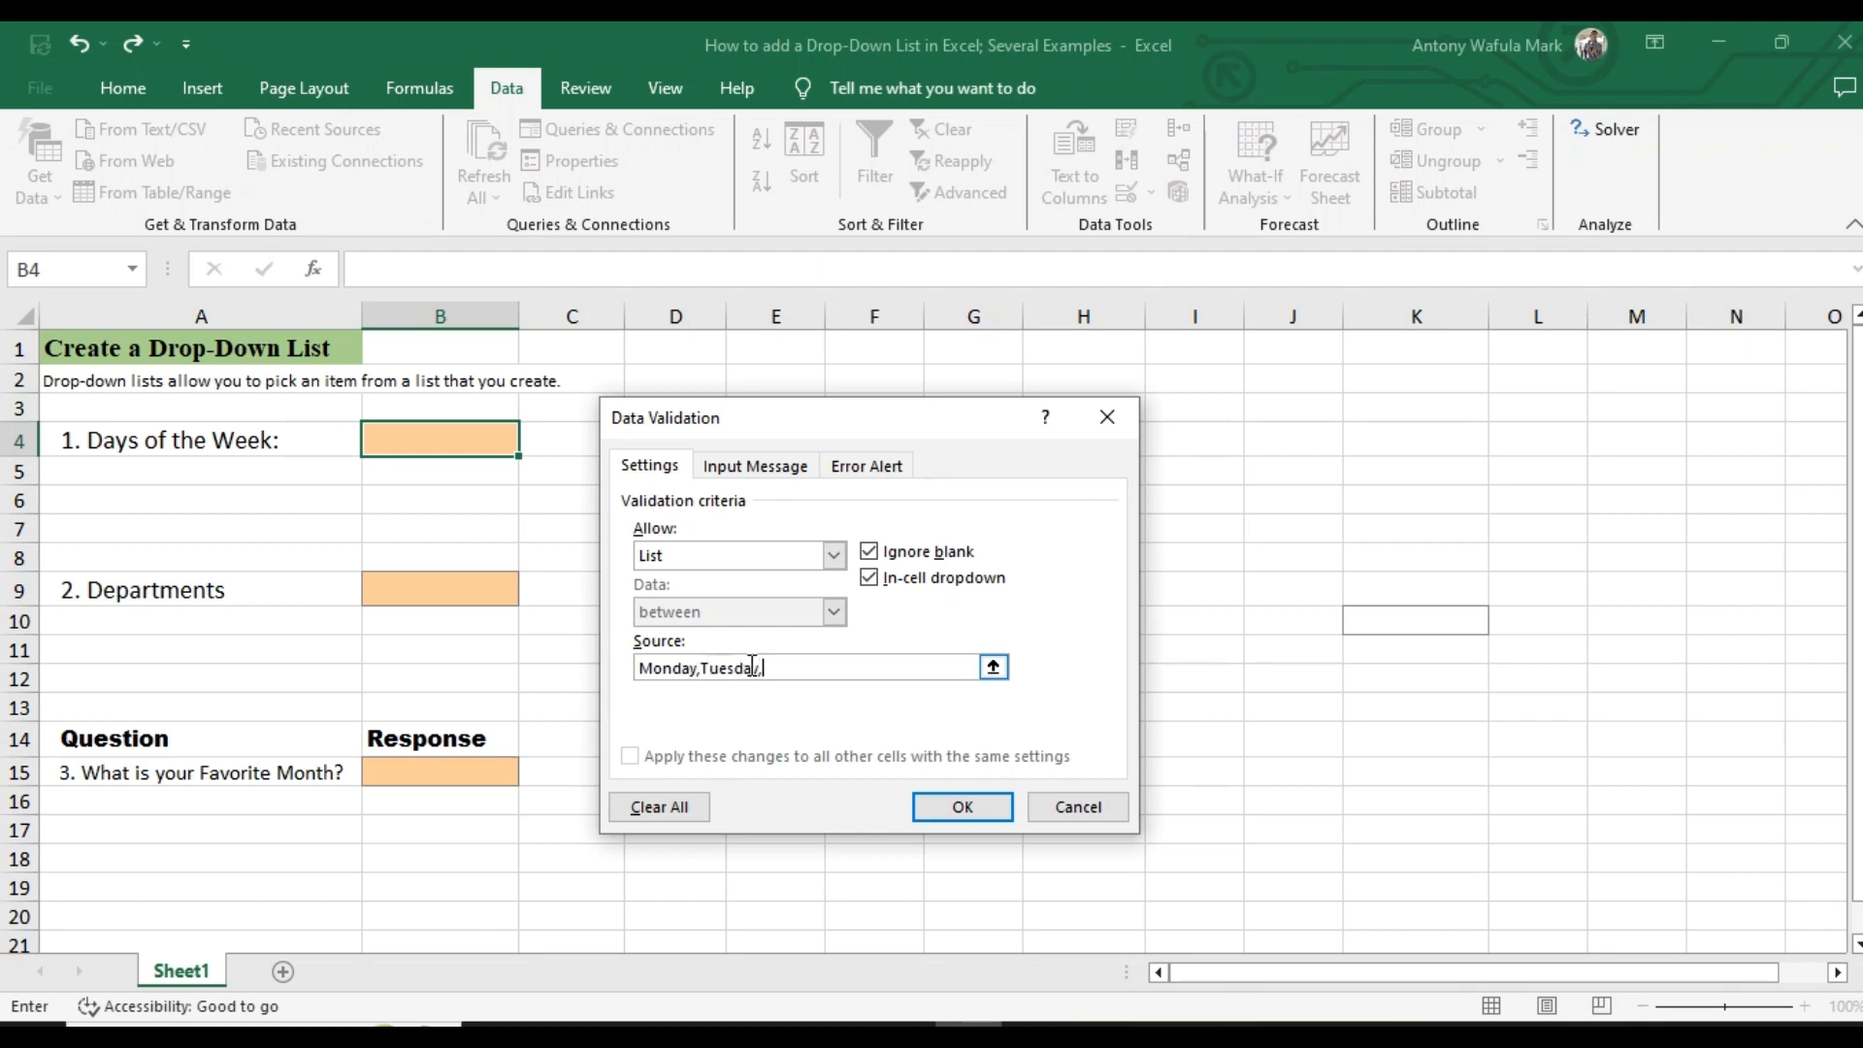
type("W")
type("y,Thursday,Frid")
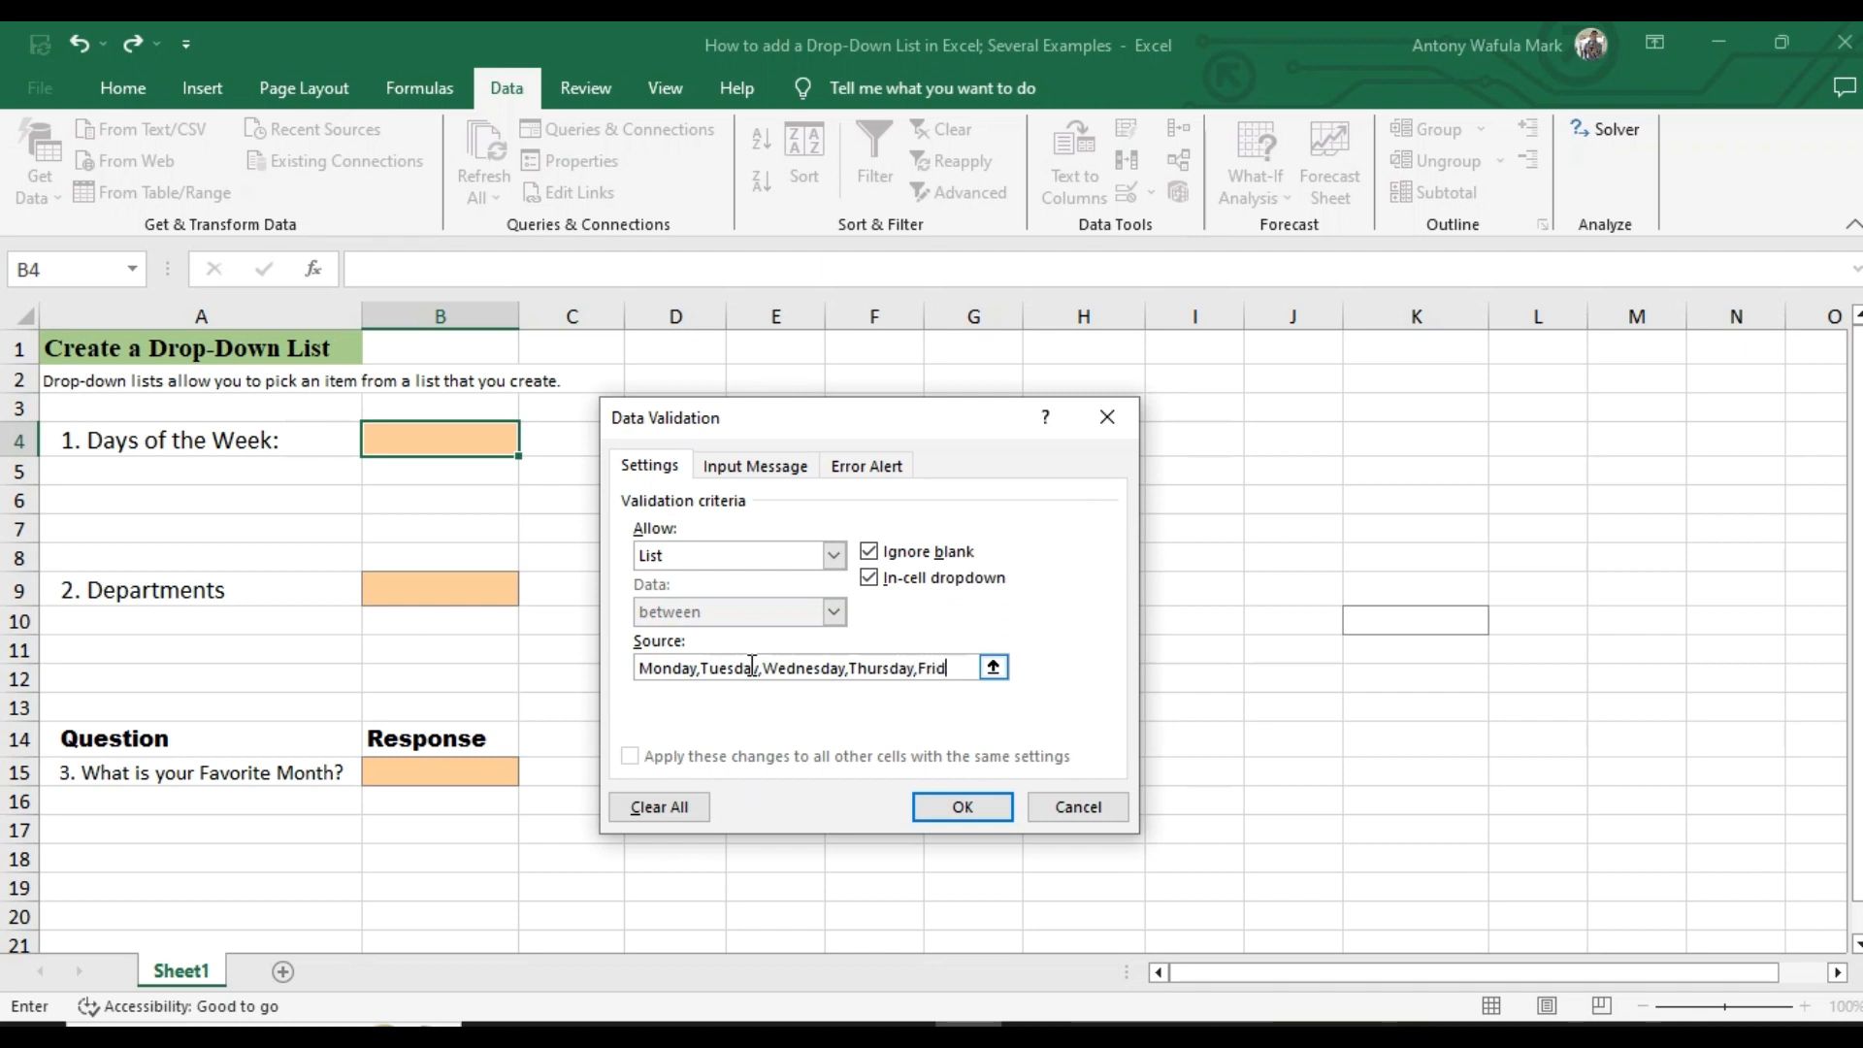
type("ay,Saturday,")
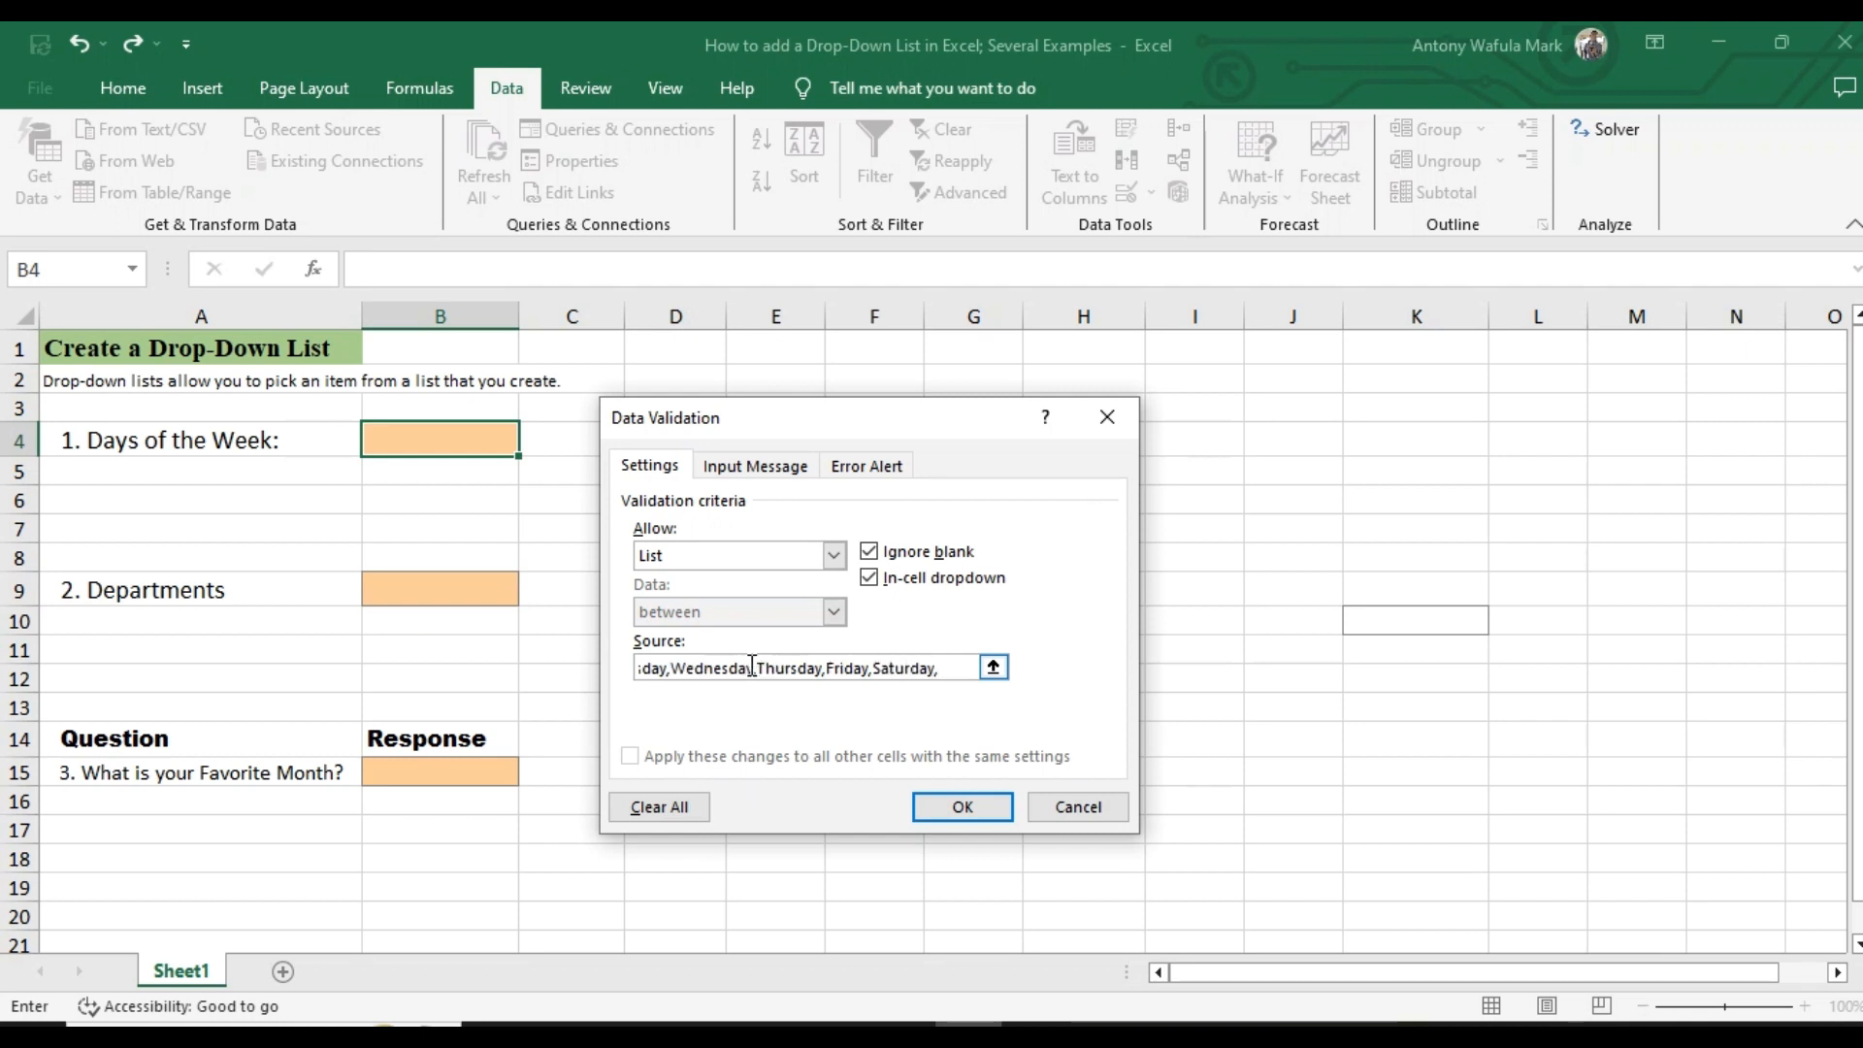
type("Subday")
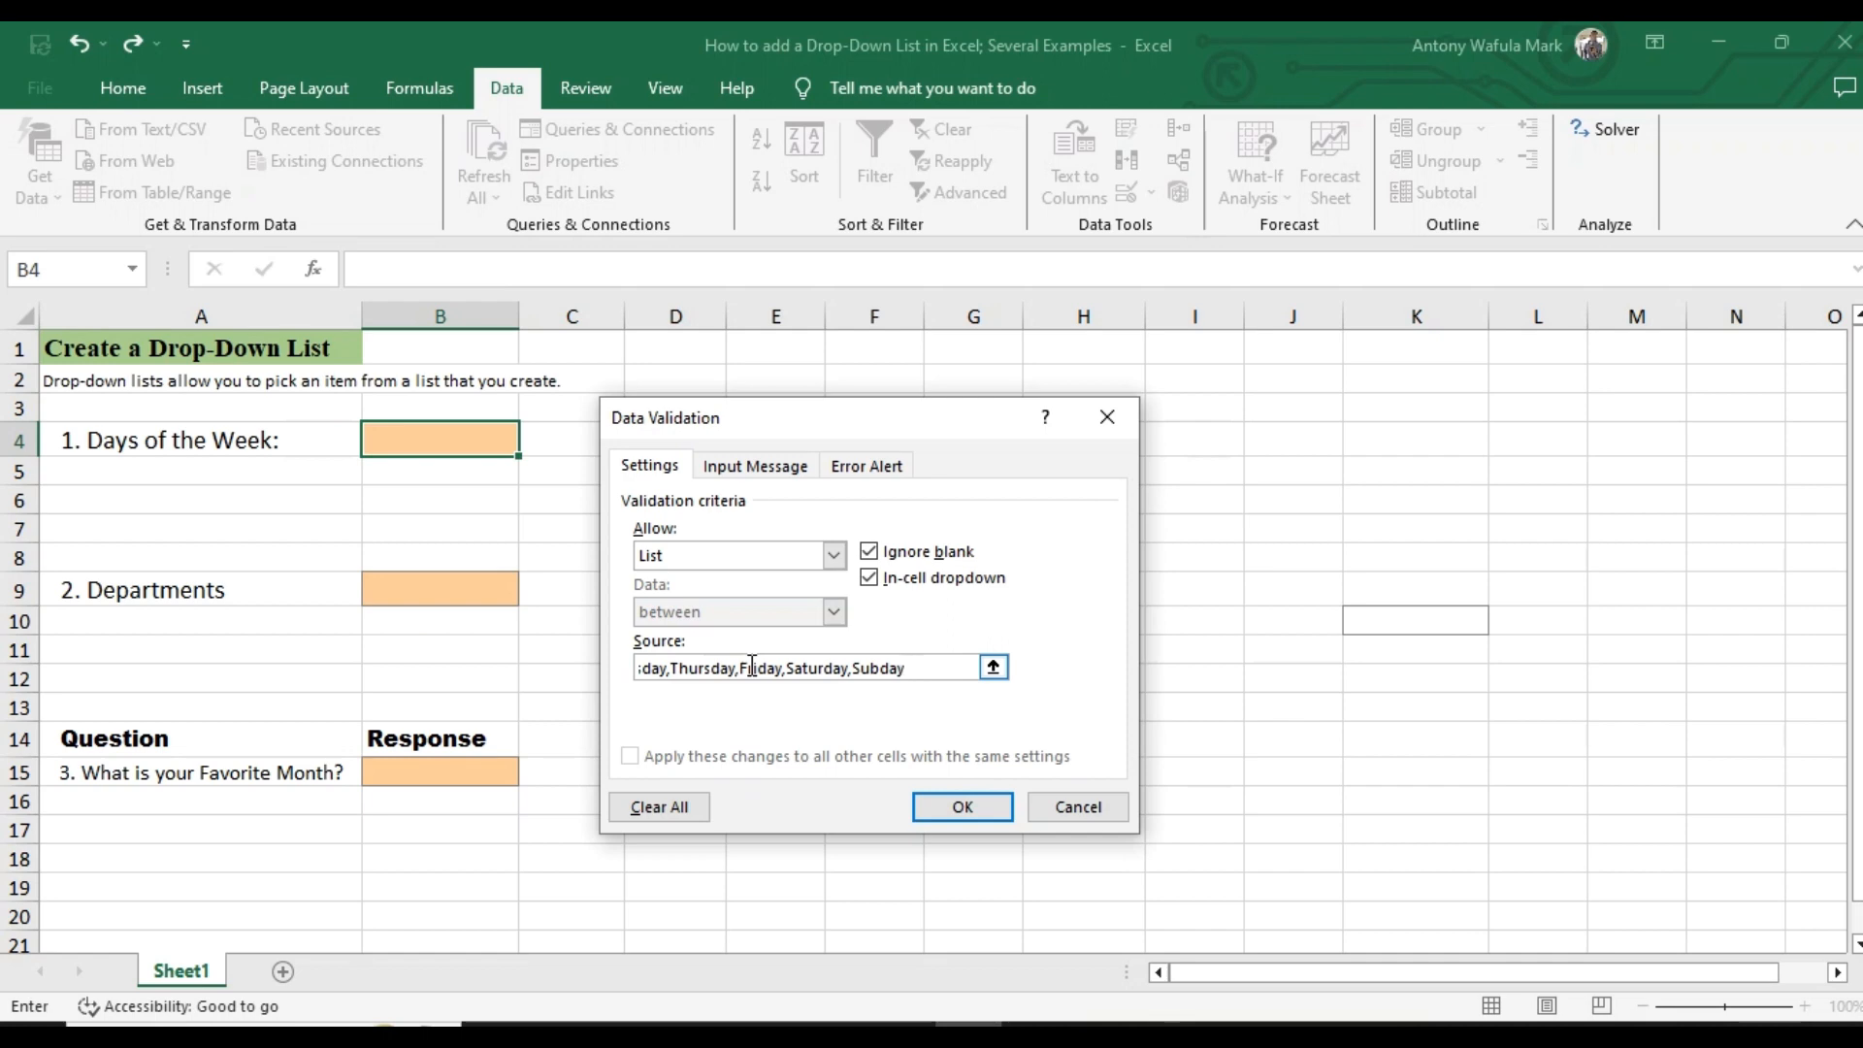
key("BackSpace")
key("BackSpace")
key("BackSpace")
key("BackSpace")
type("nday")
left_click(988, 805)
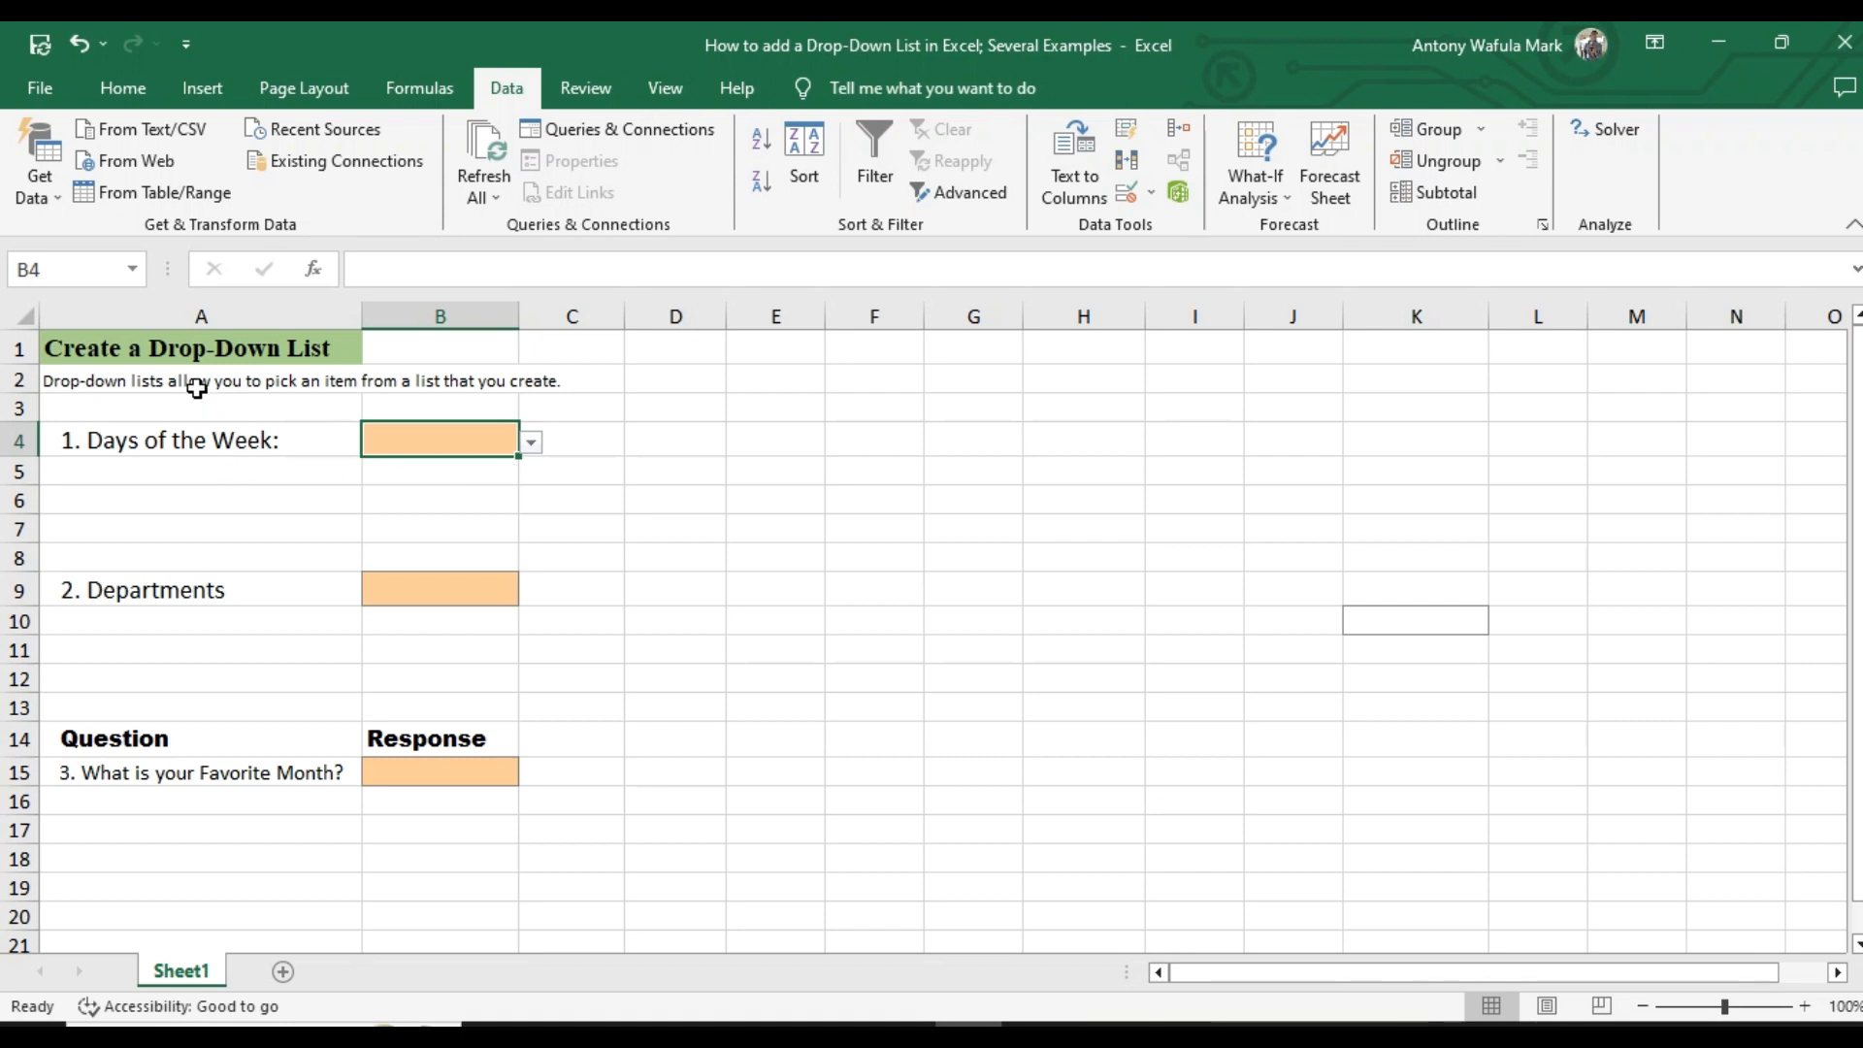
Try out the drop-down in B4 by choosing Thursday, Tuesday and other days, ending on Wednesday.
left_click(532, 444)
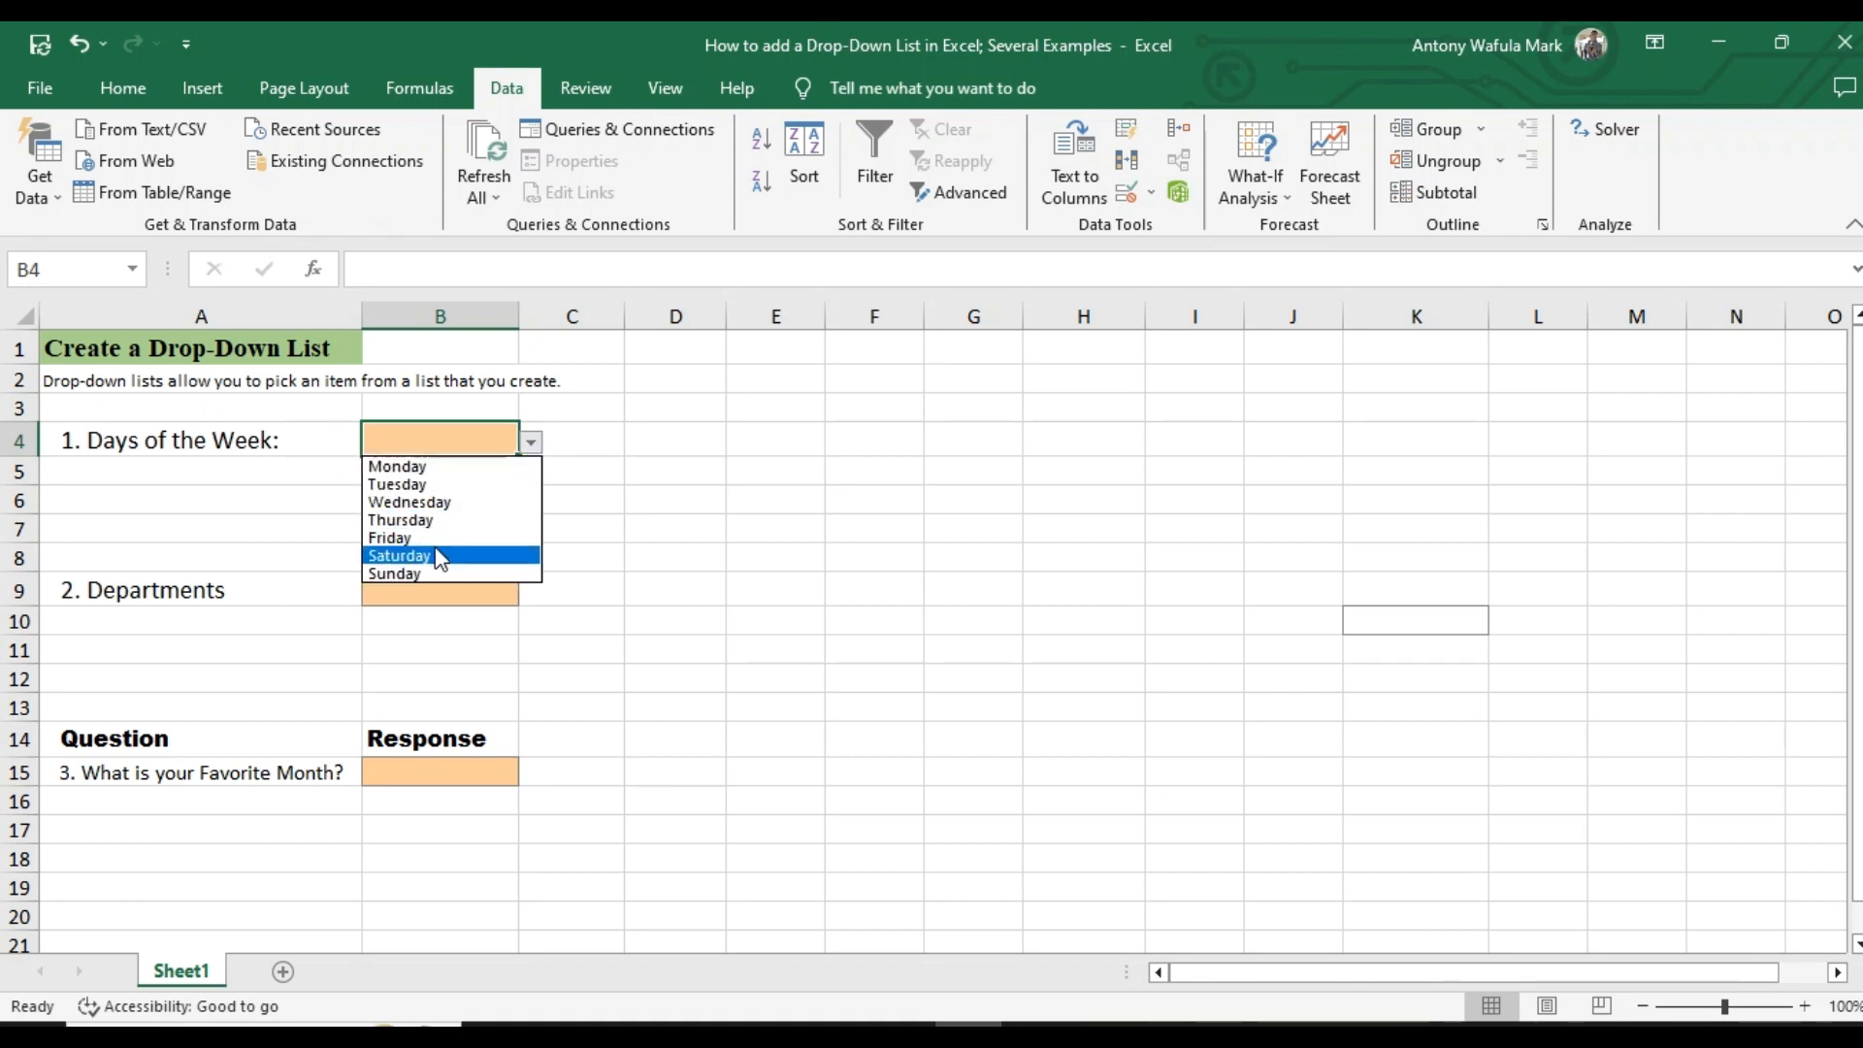
left_click(442, 521)
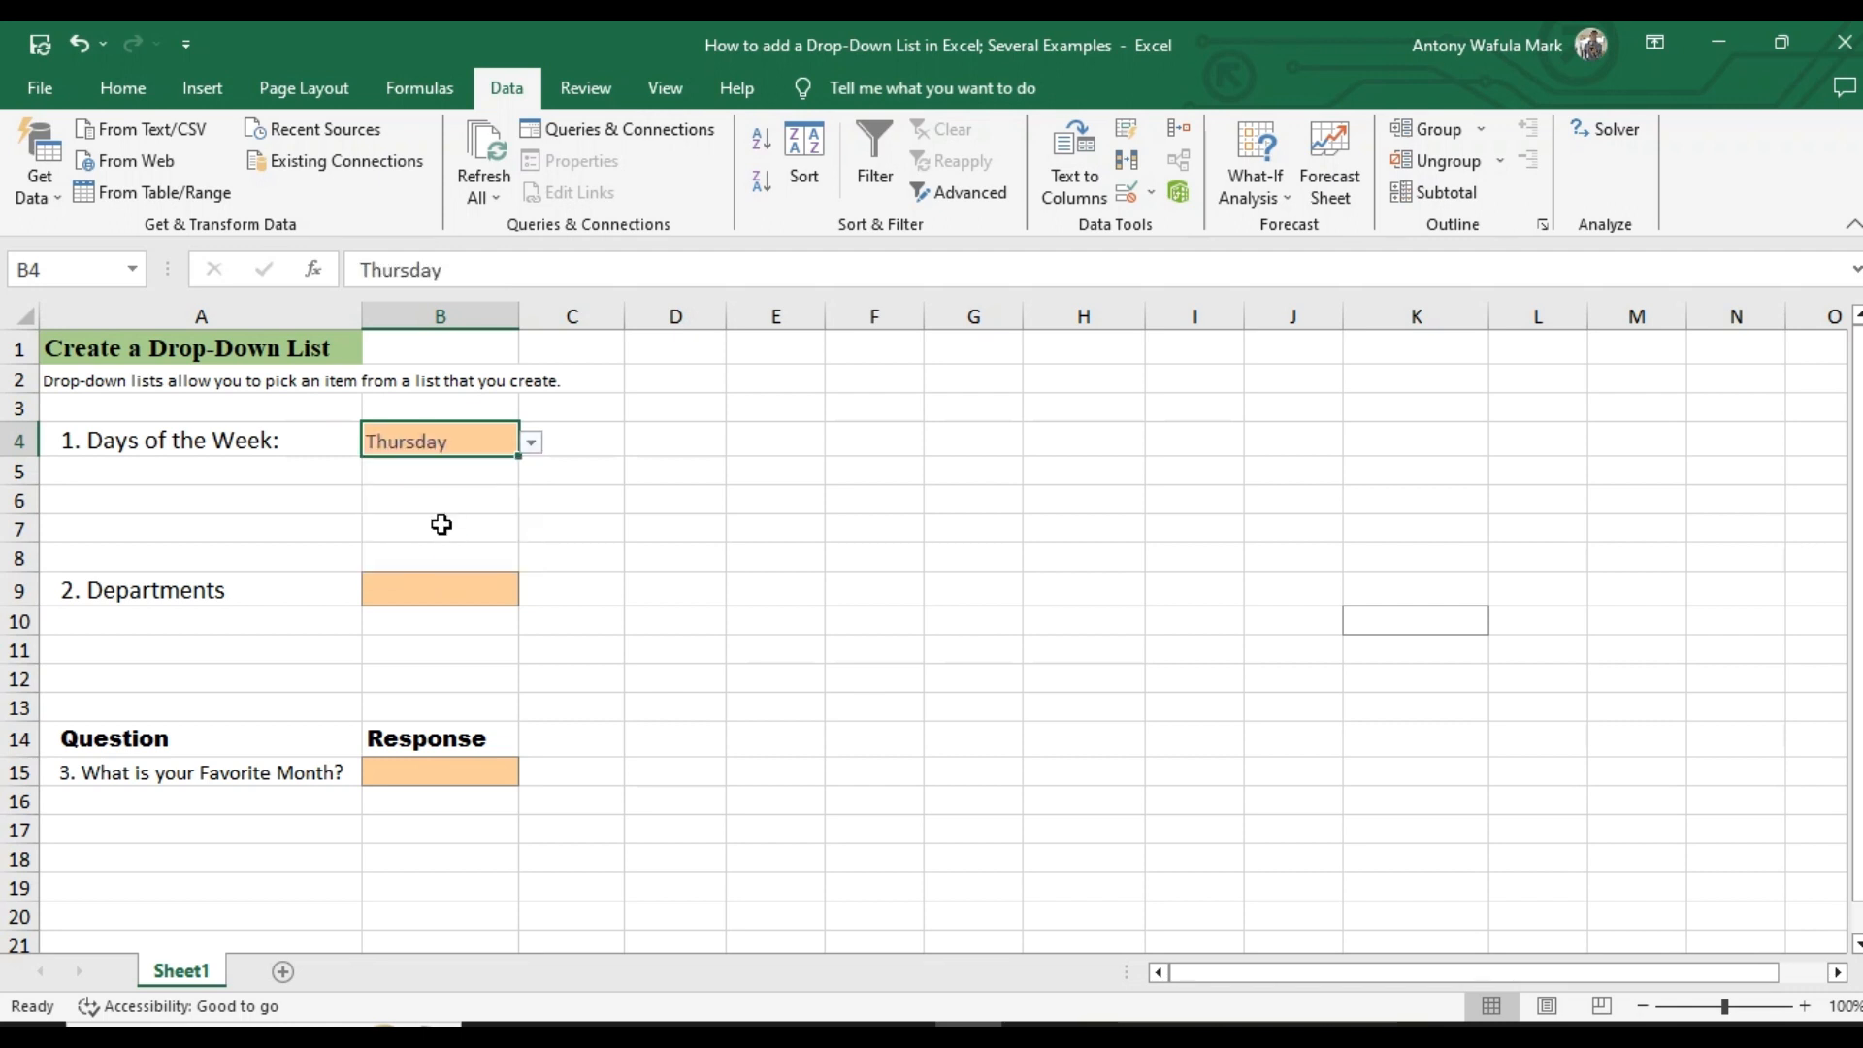
left_click(532, 443)
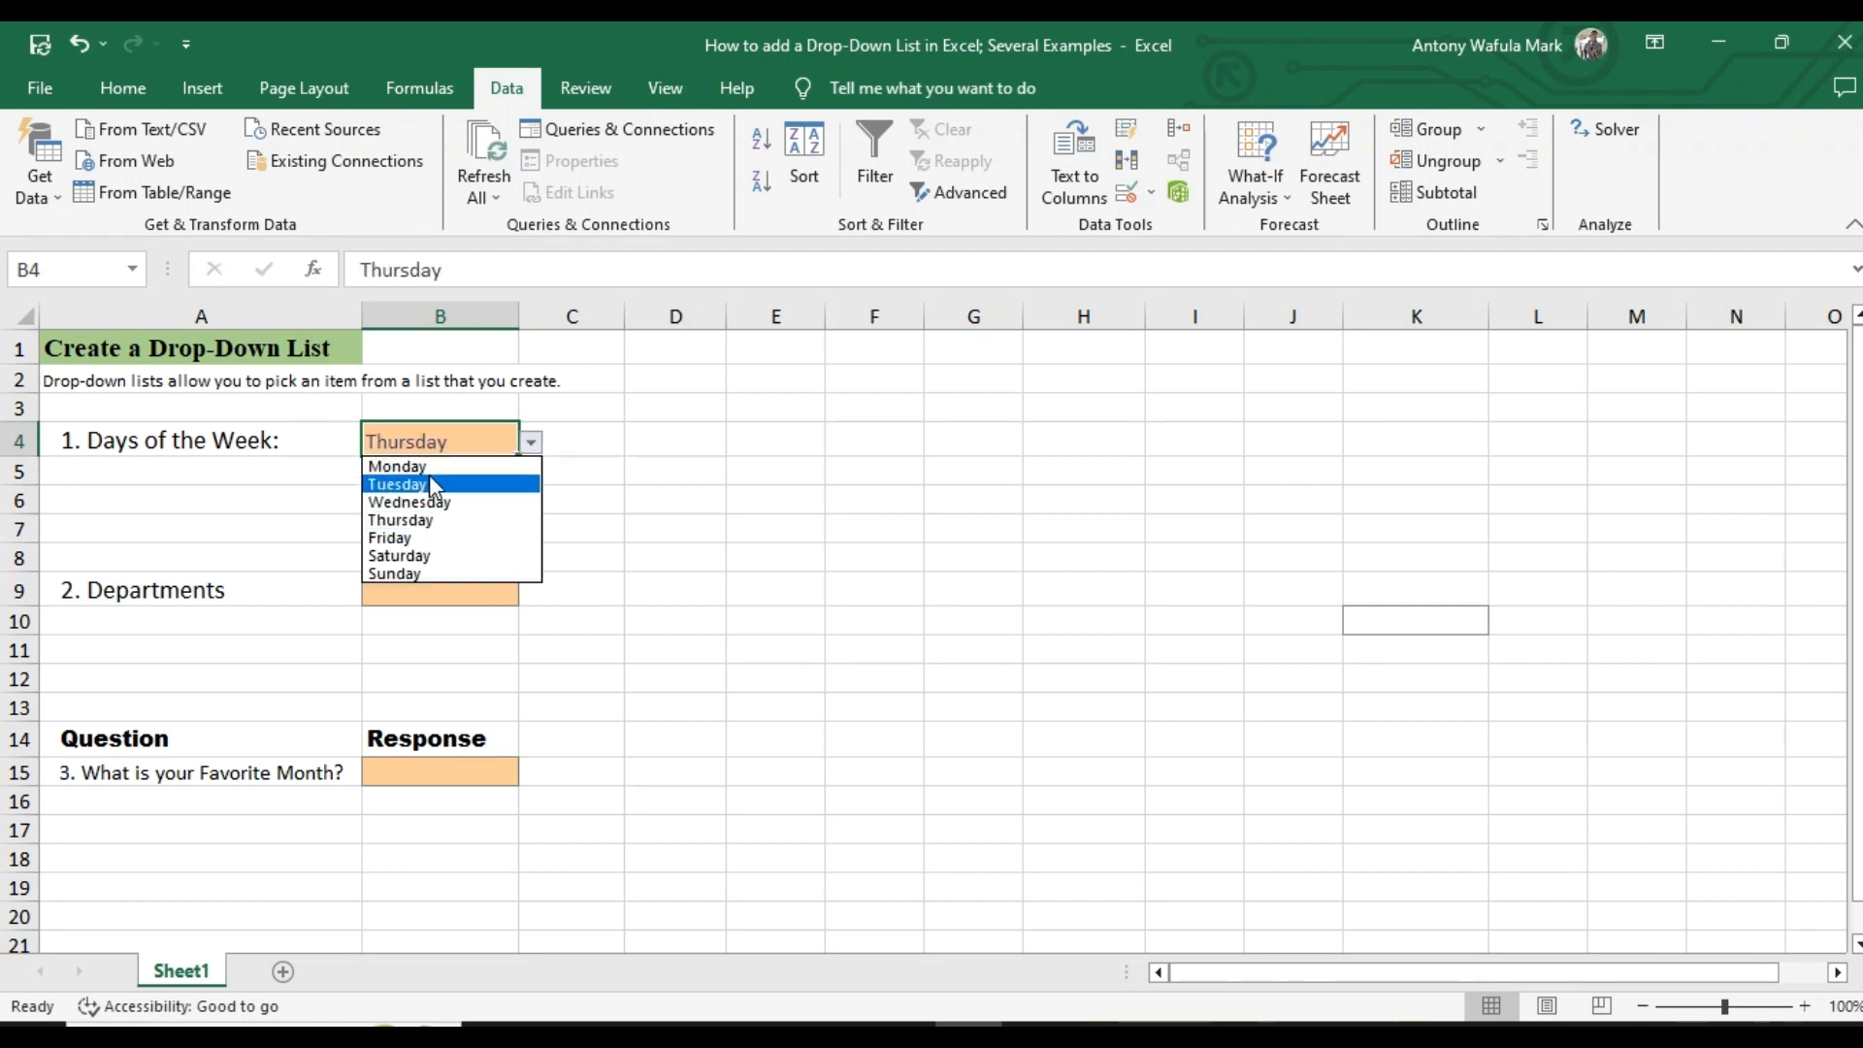
left_click(432, 480)
left_click(532, 444)
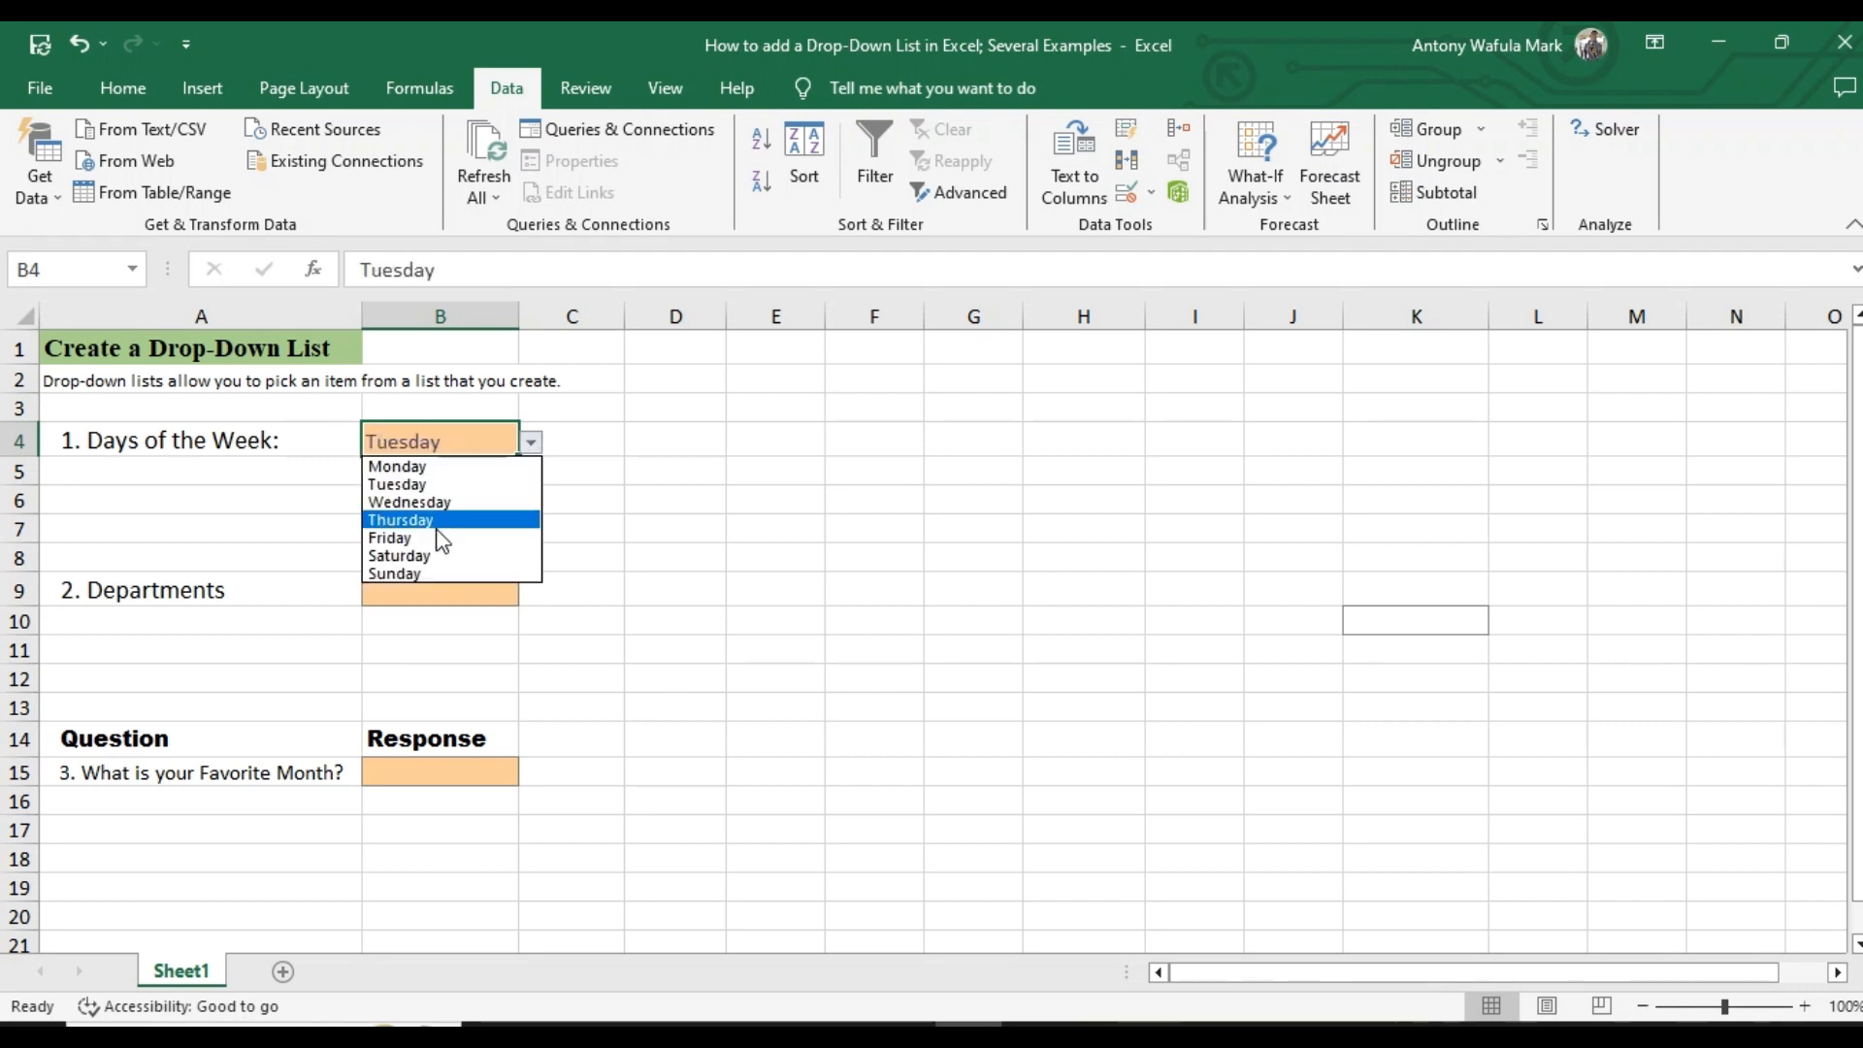
left_click(426, 556)
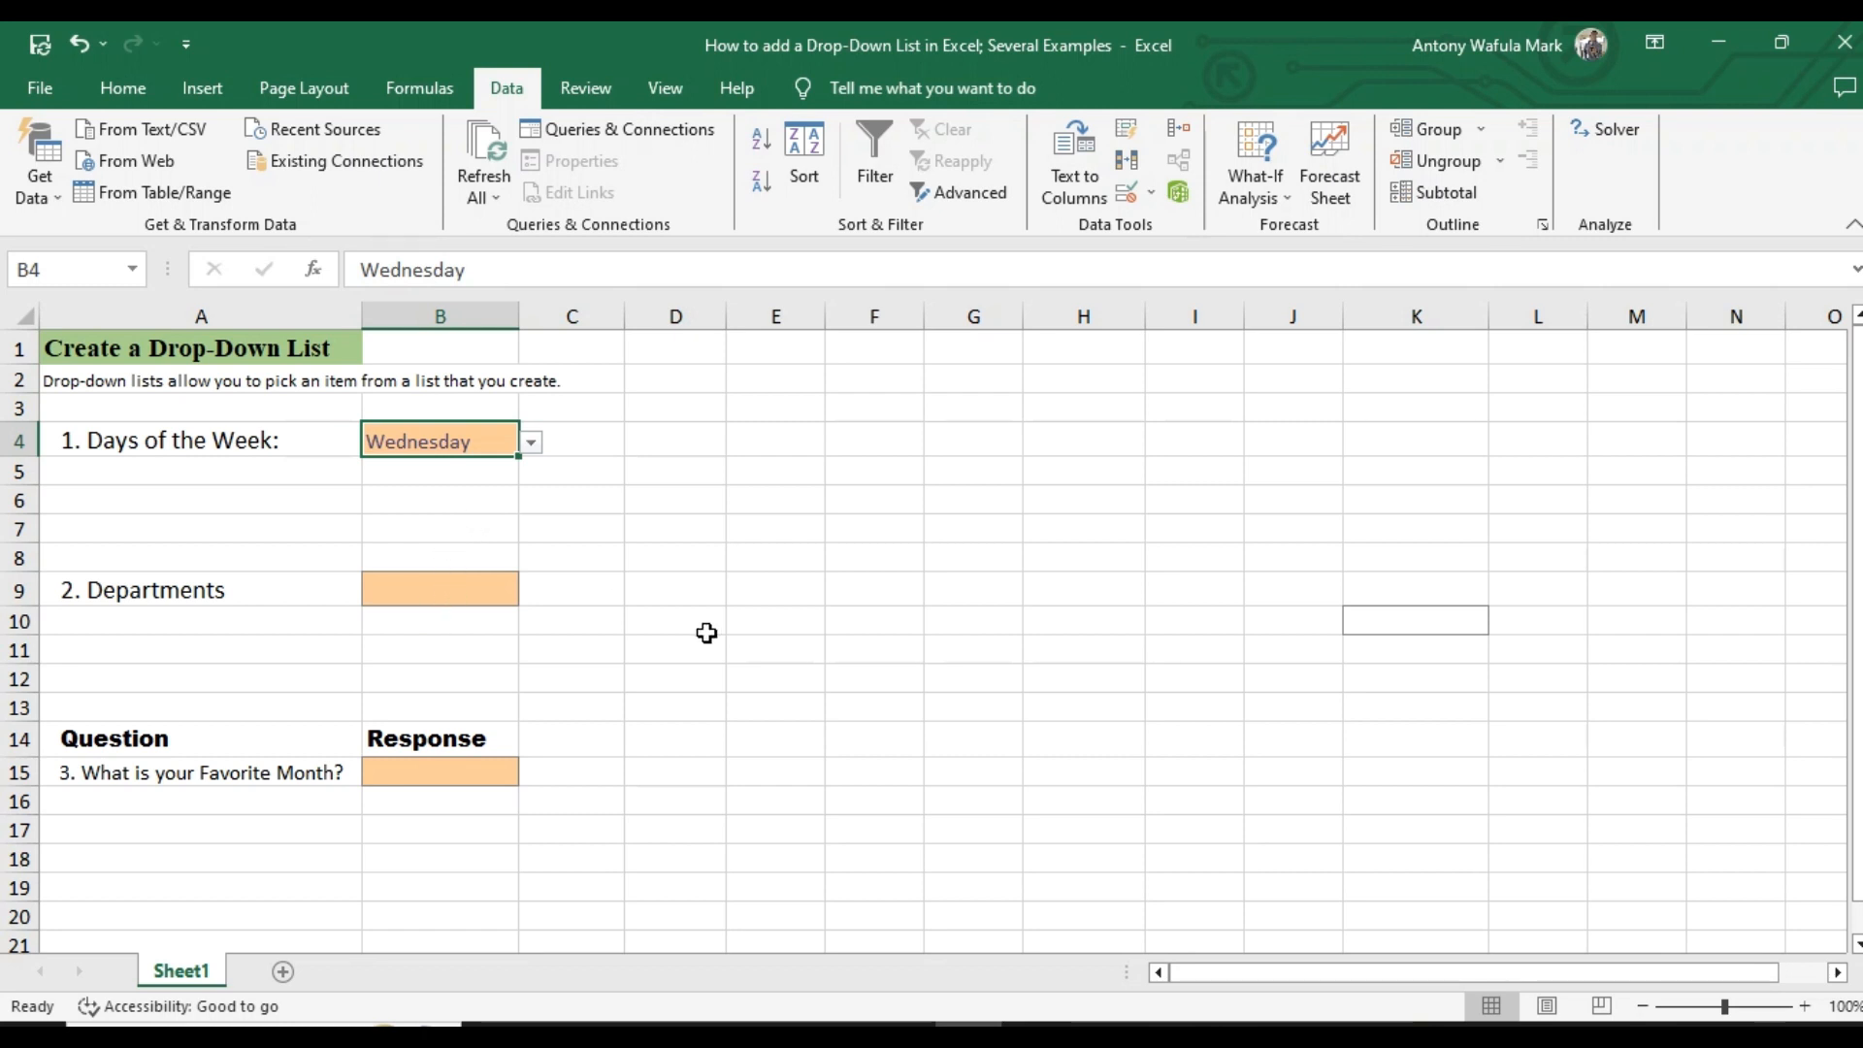
Enter the department names Sales, Finance and Operations in cells D7 to D9.
left_click(685, 551)
left_click(680, 527)
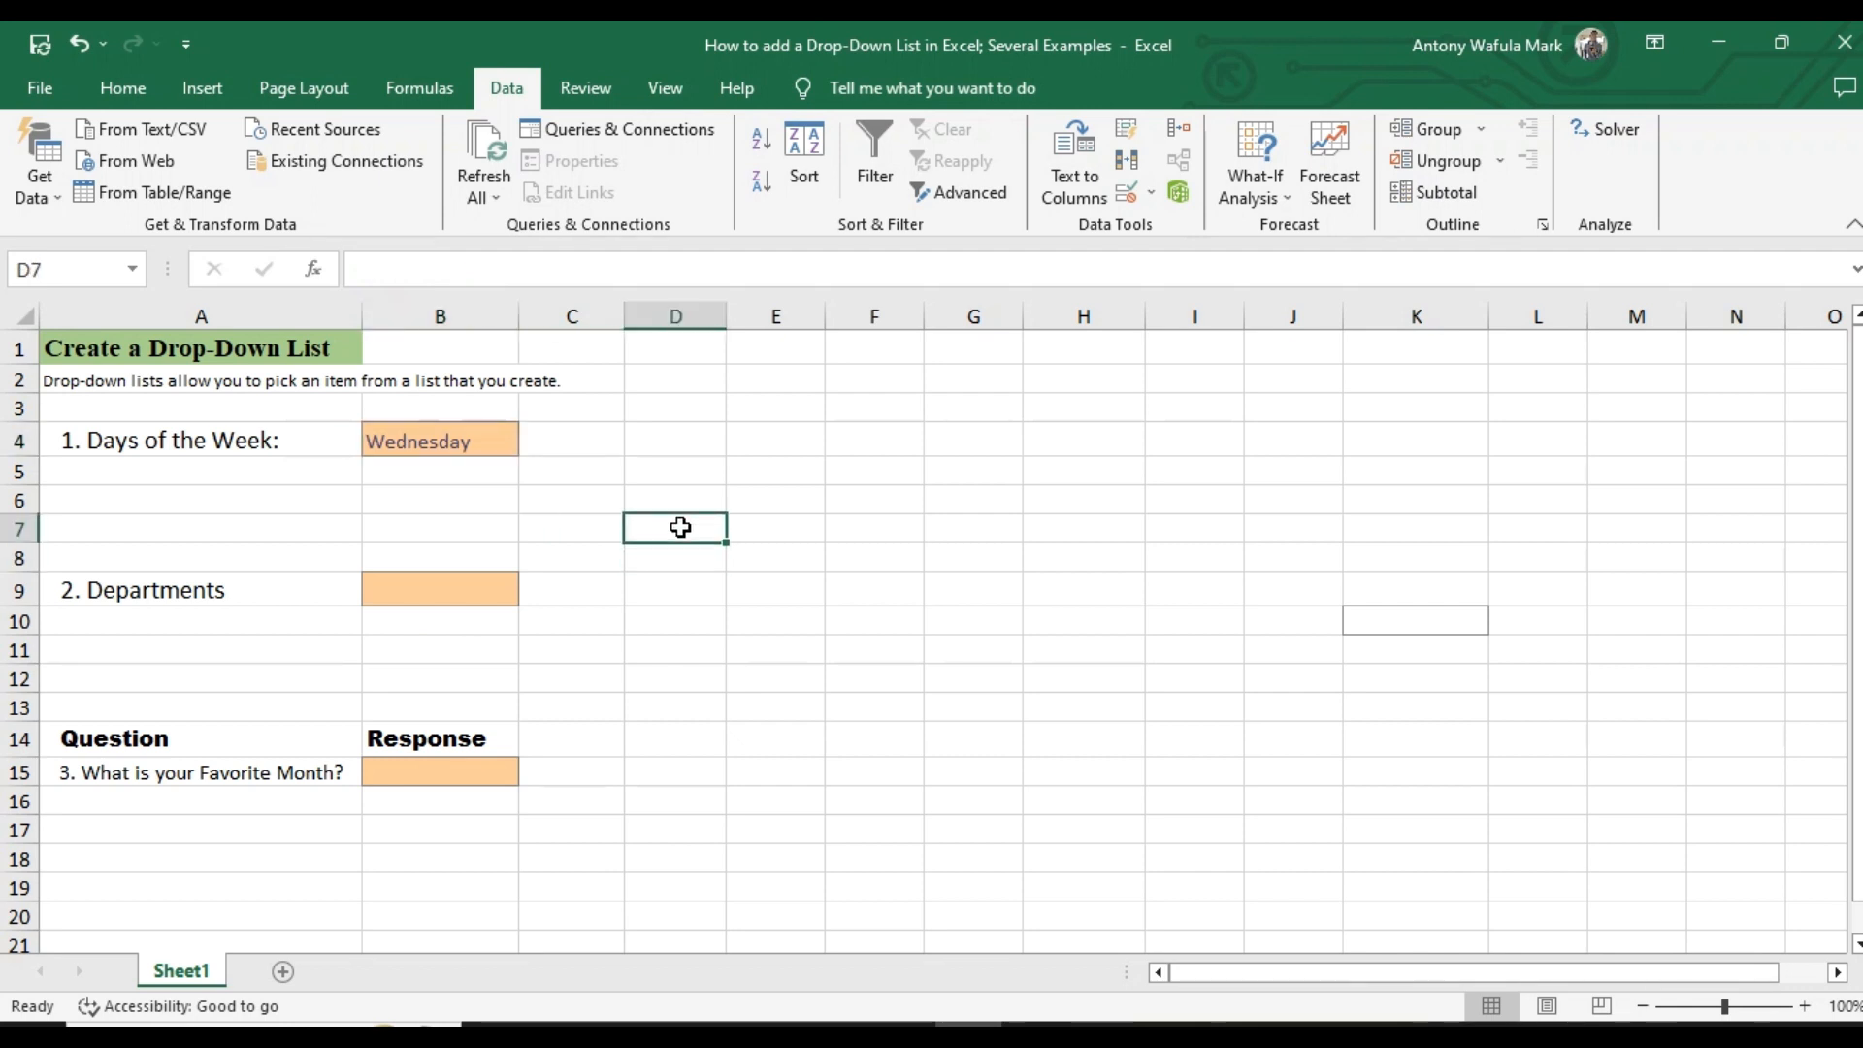
type("Sal")
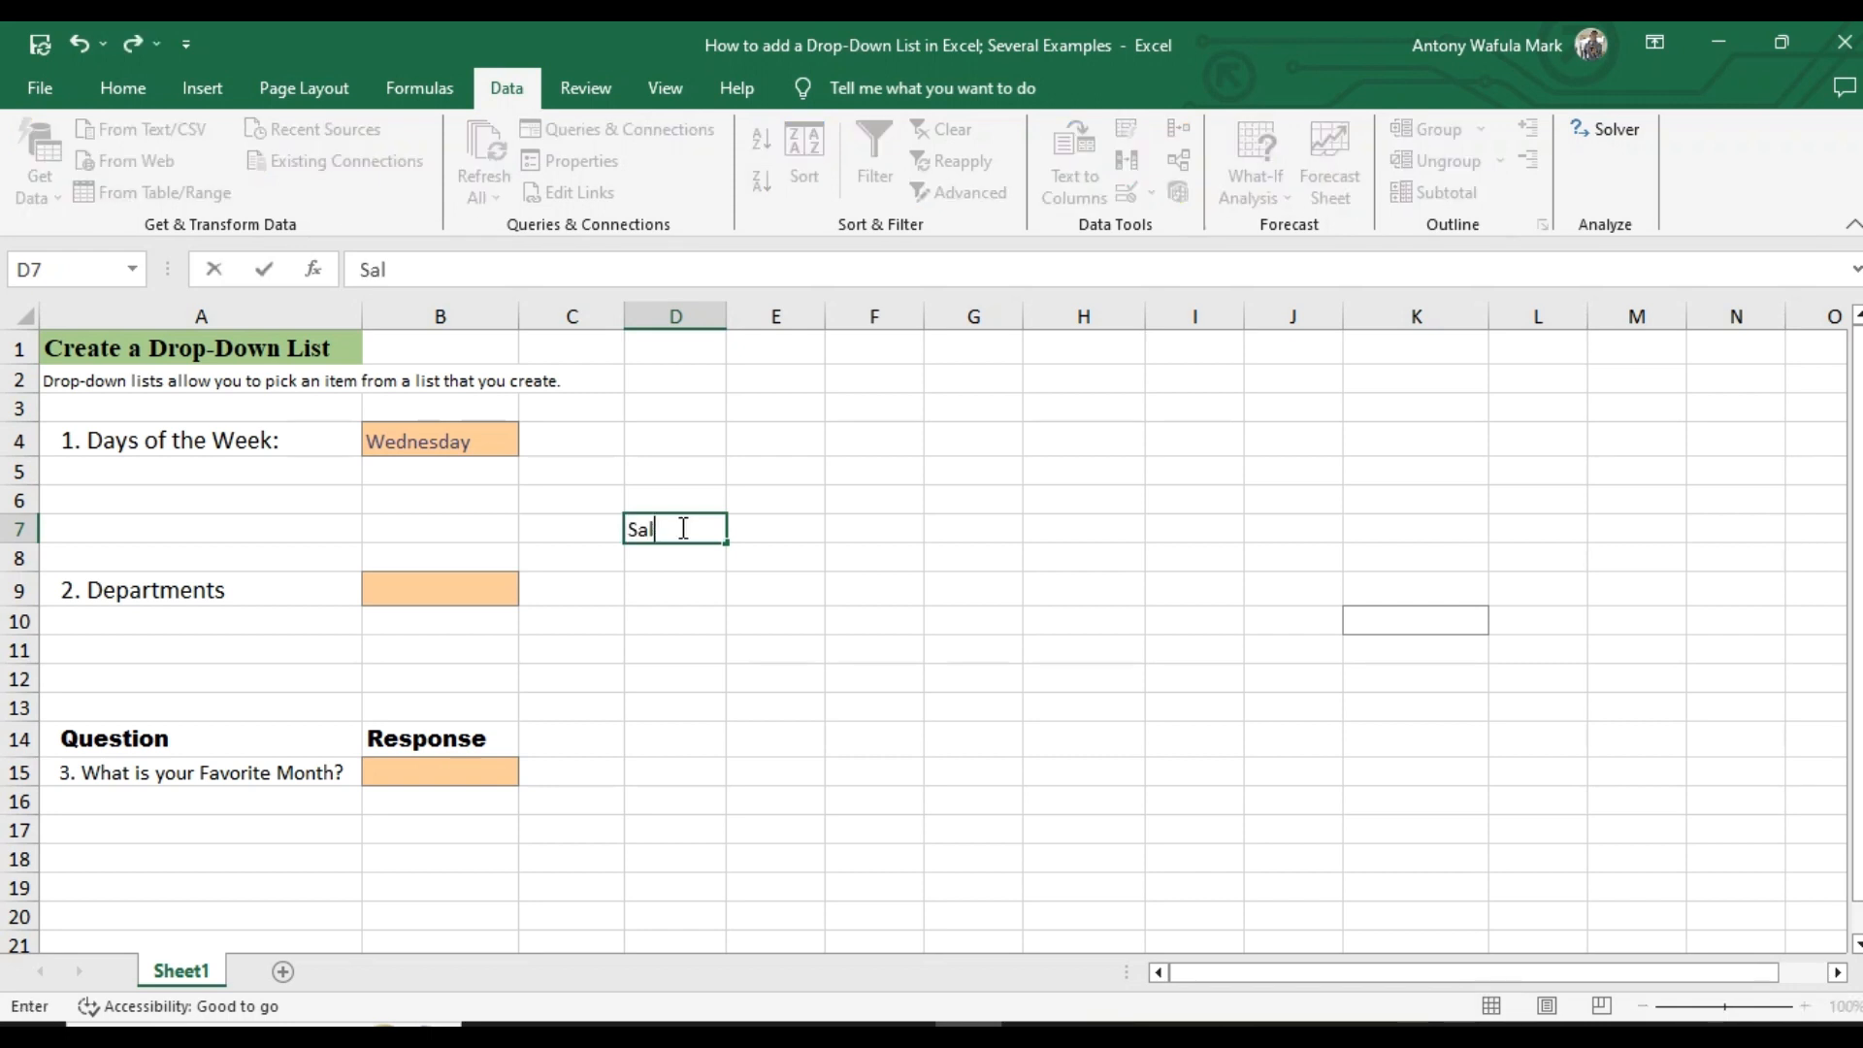
type("es")
key("Return")
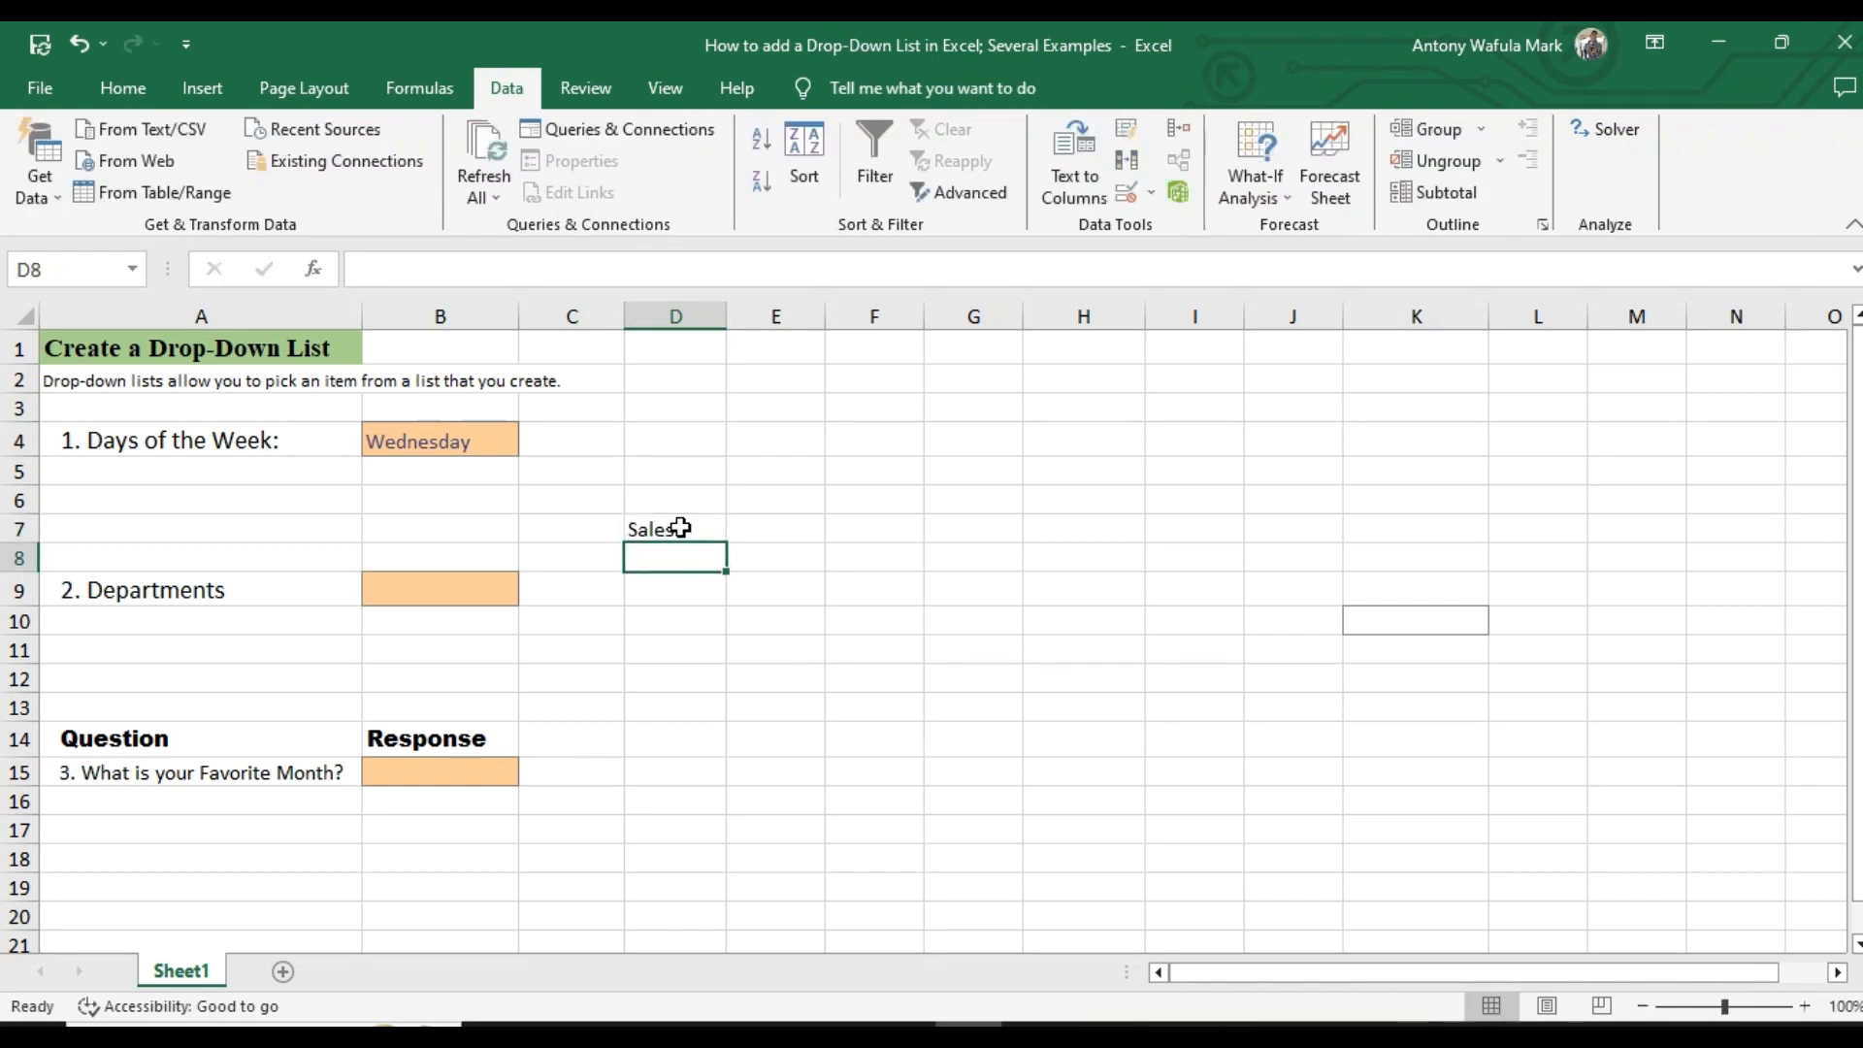
type("Fin")
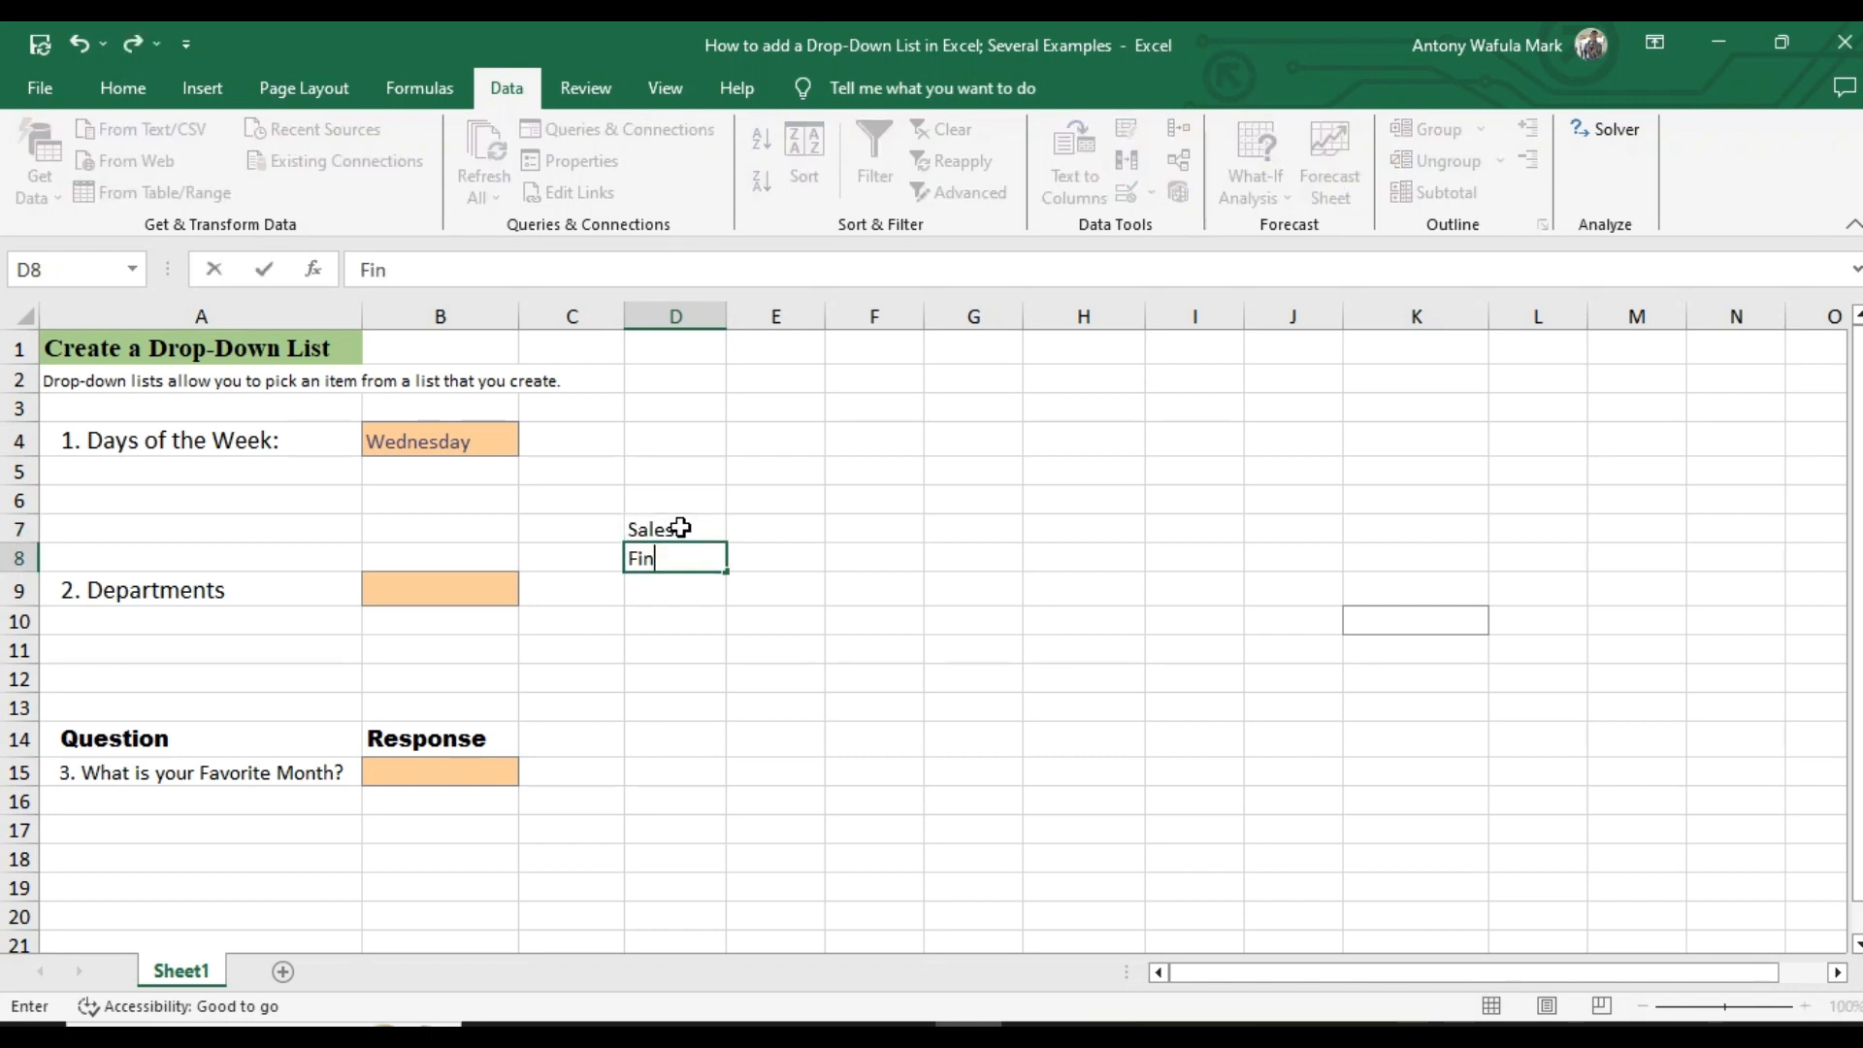
type("ance")
key("Return")
type("Ope")
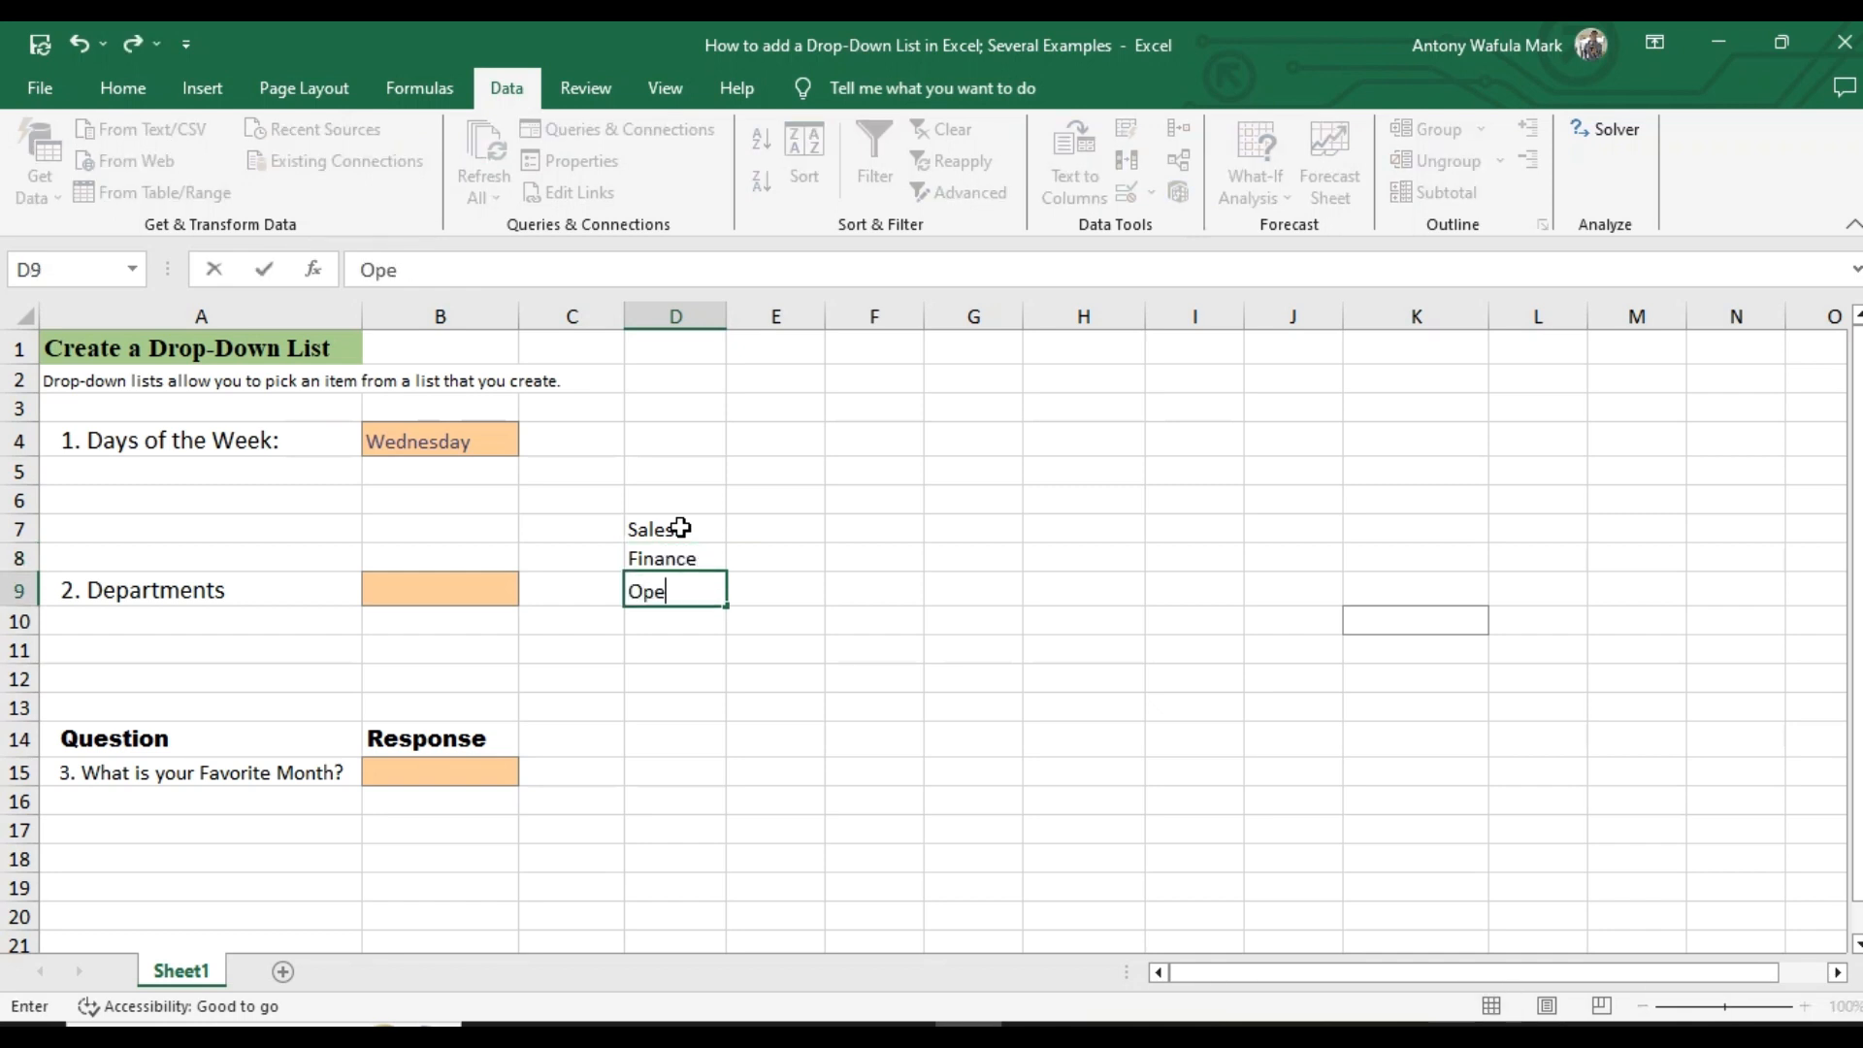
type("rations")
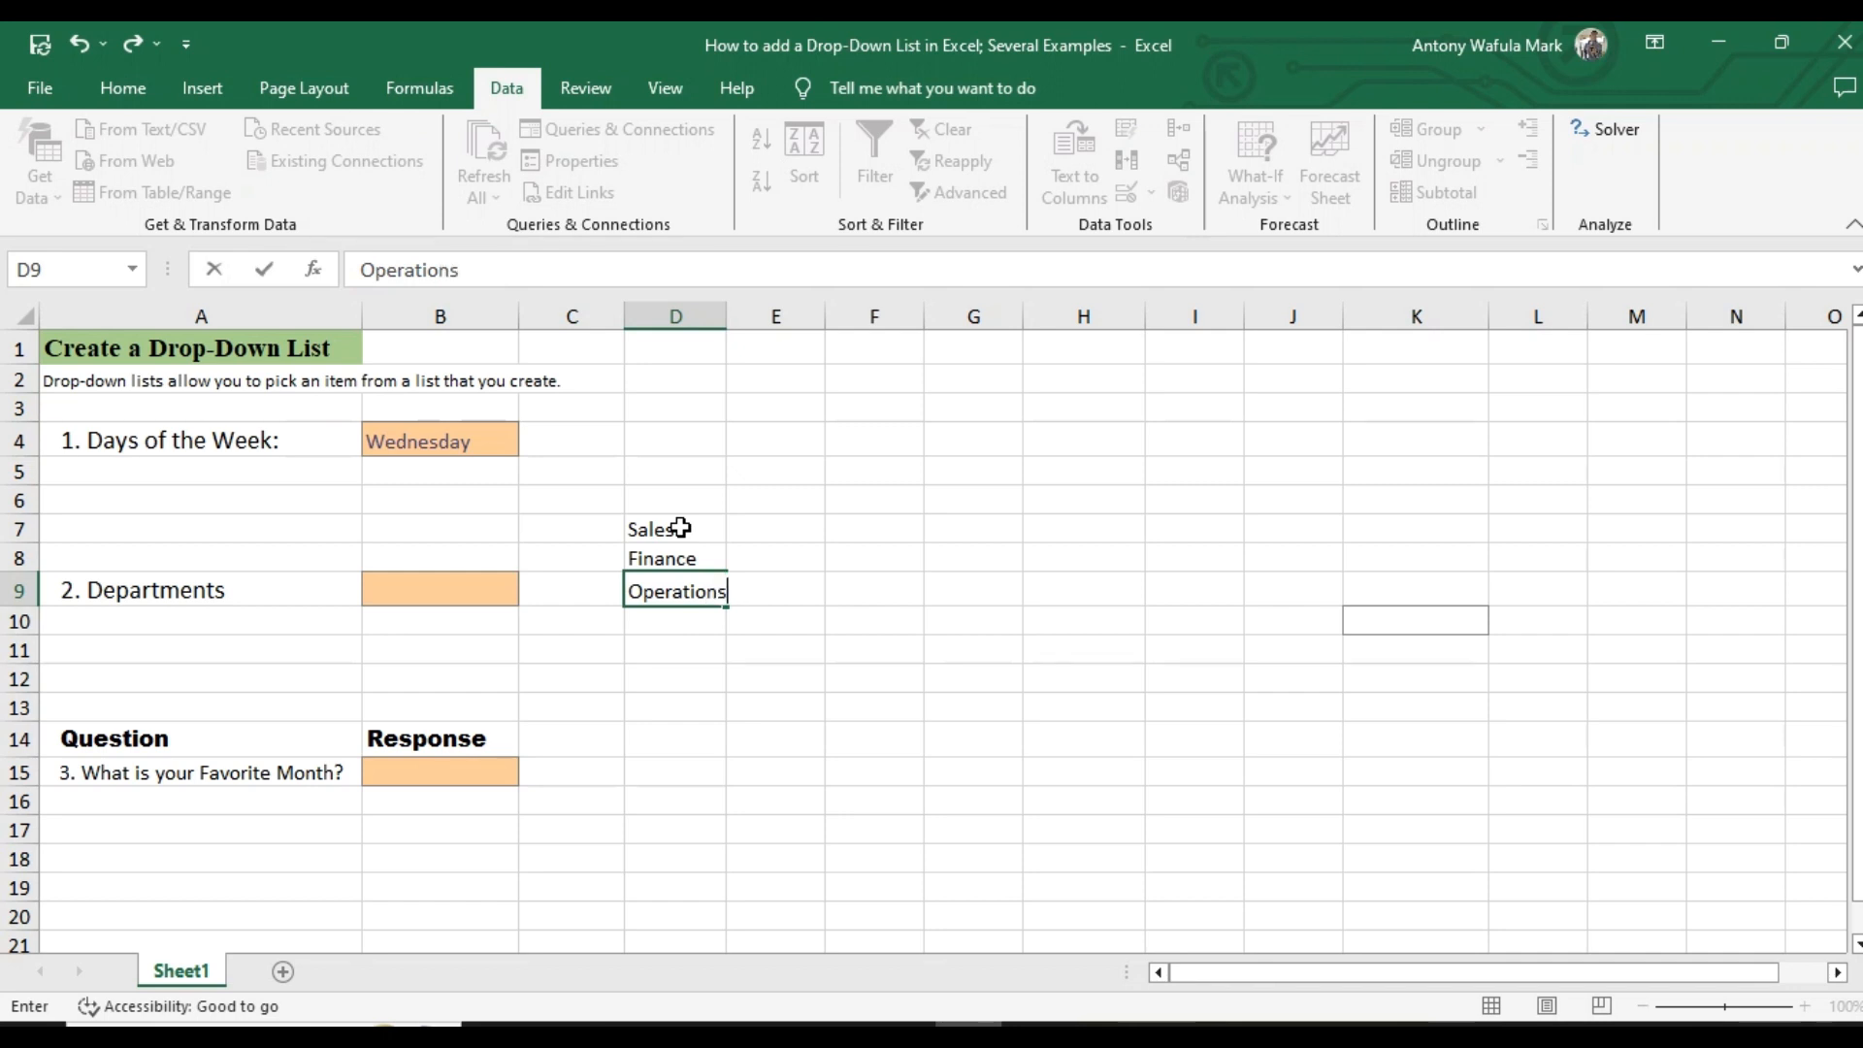
key("Return")
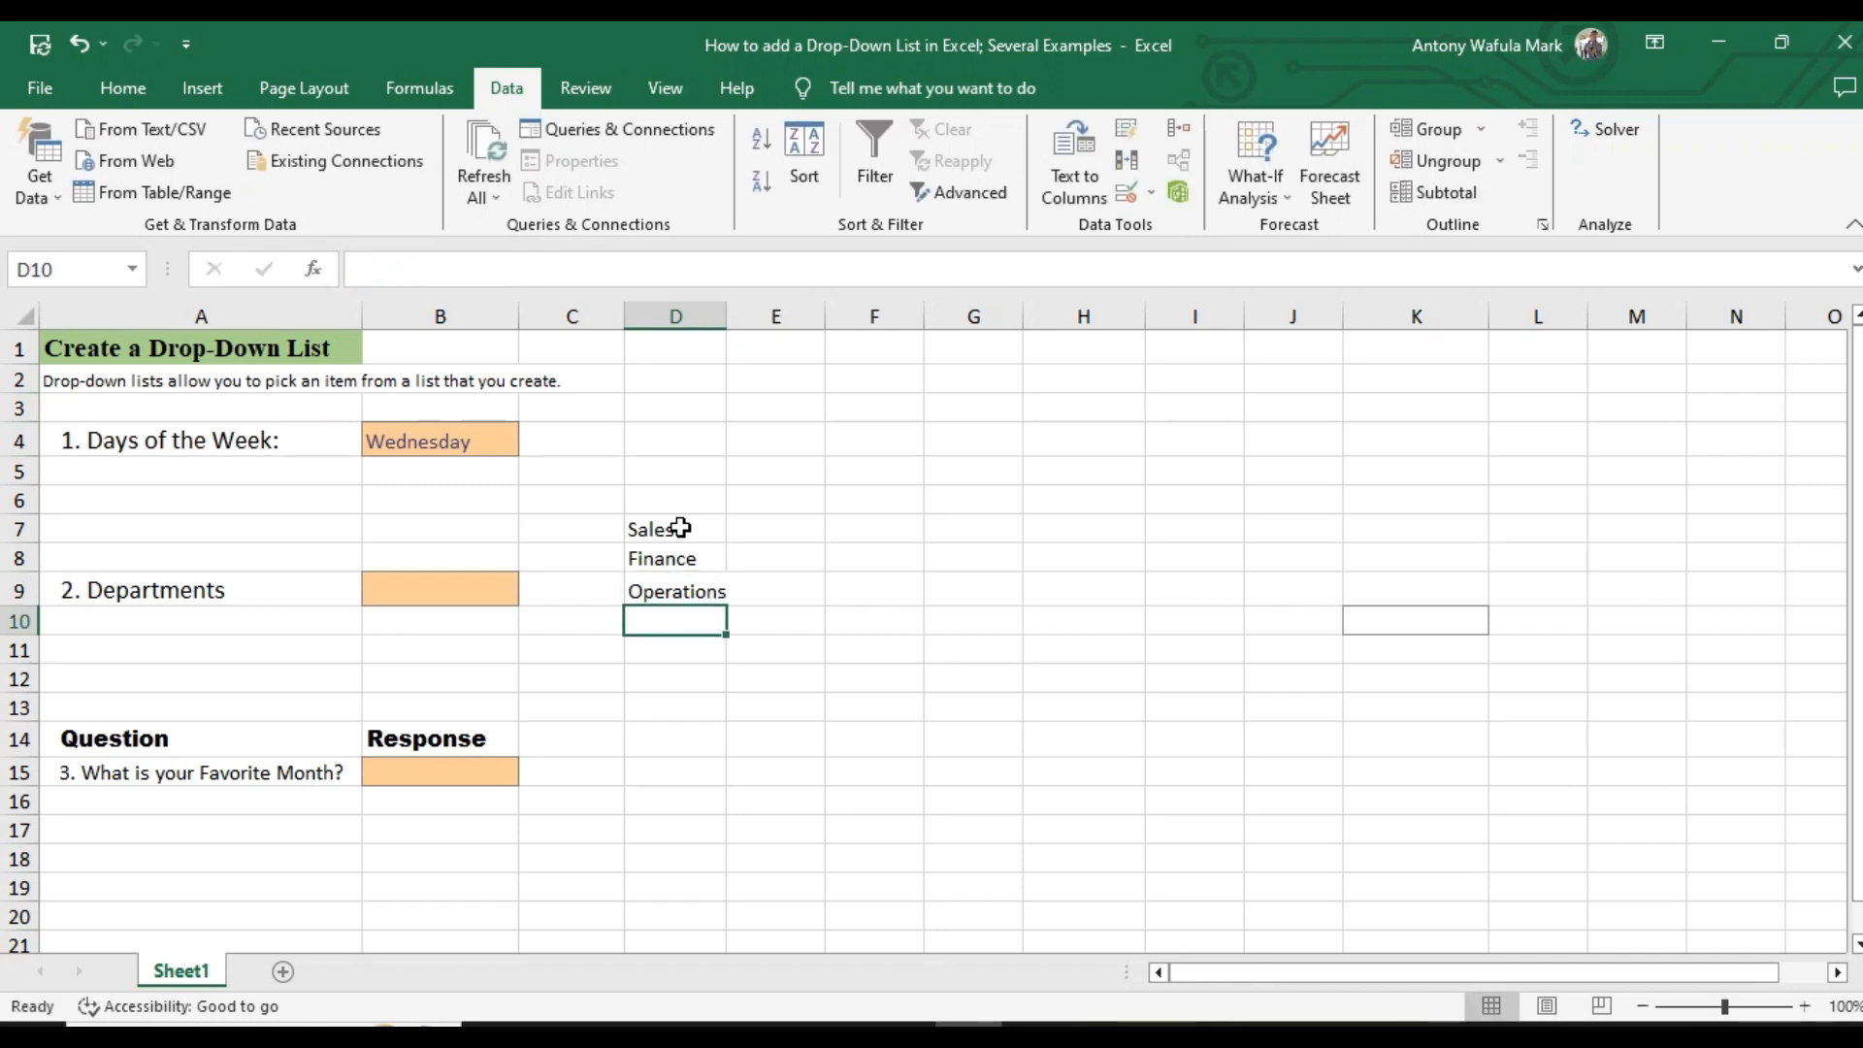
Add Executive and Human Resource in cells D10 and D11, and widen column D to fit the names.
type("Exec")
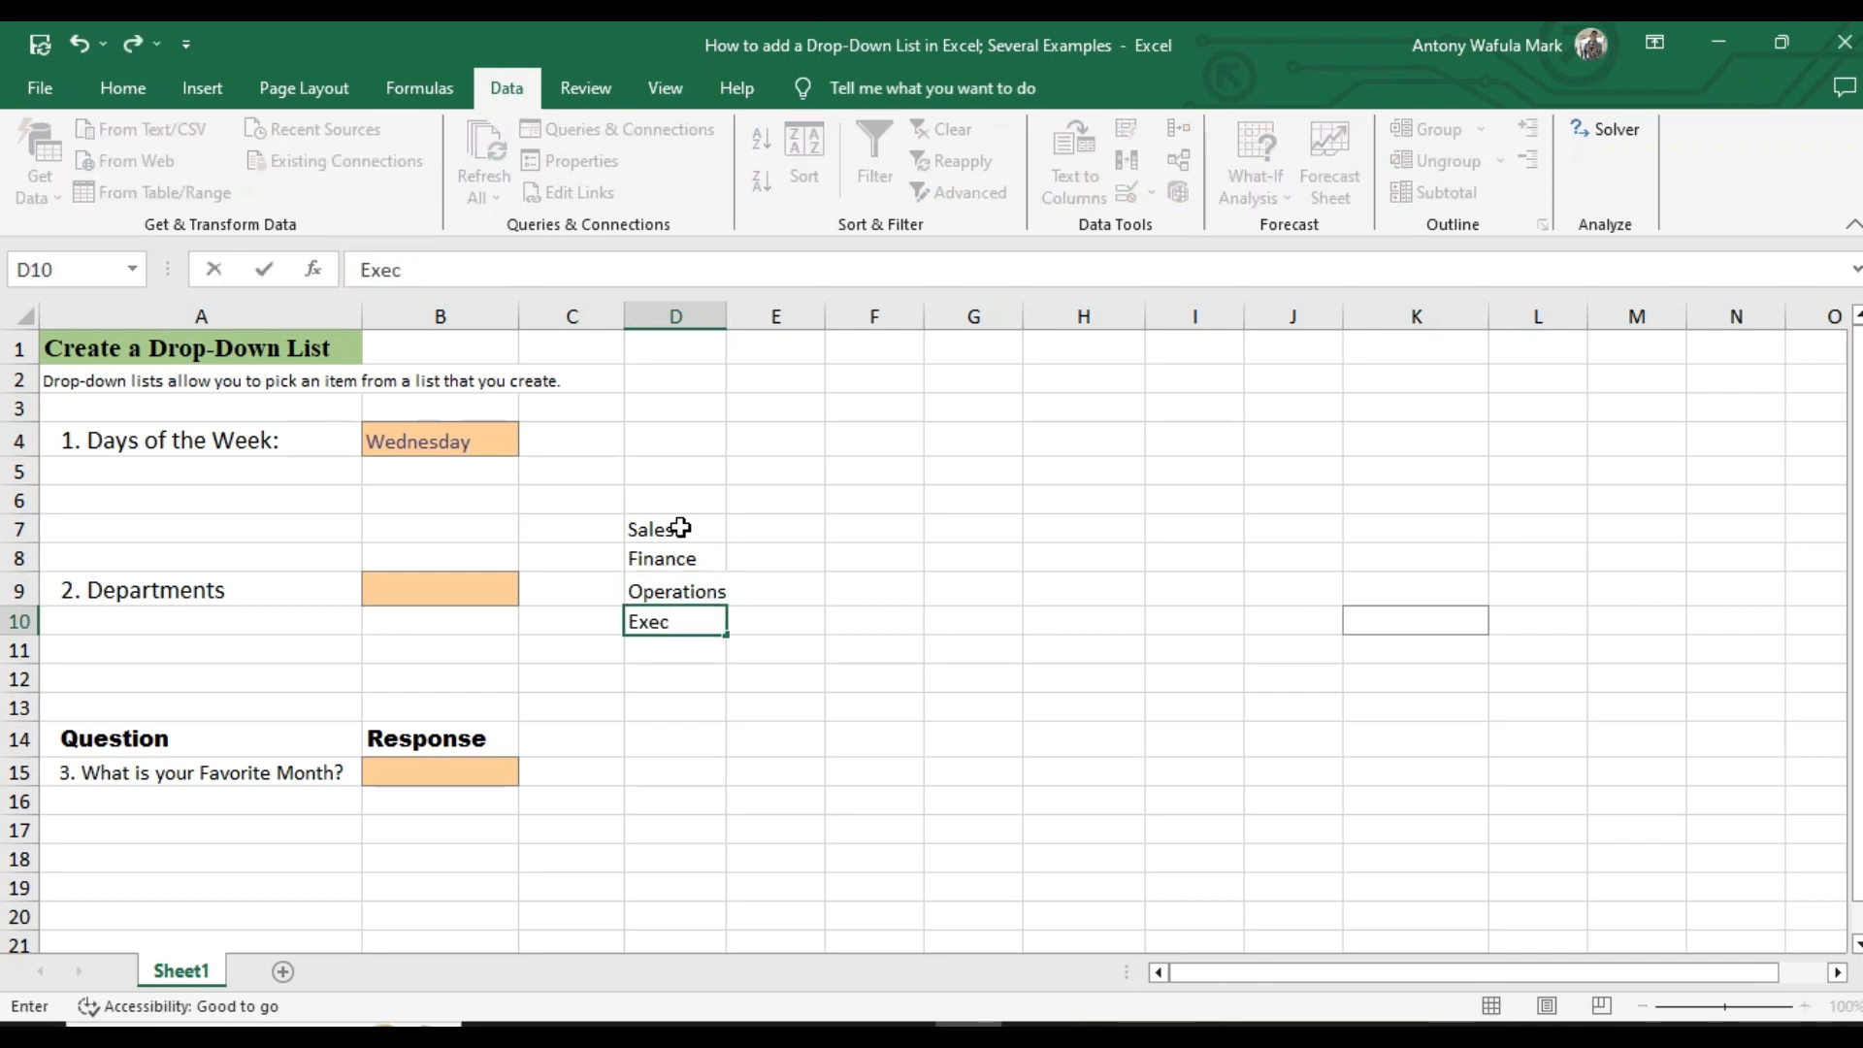
type("utive")
key("Return")
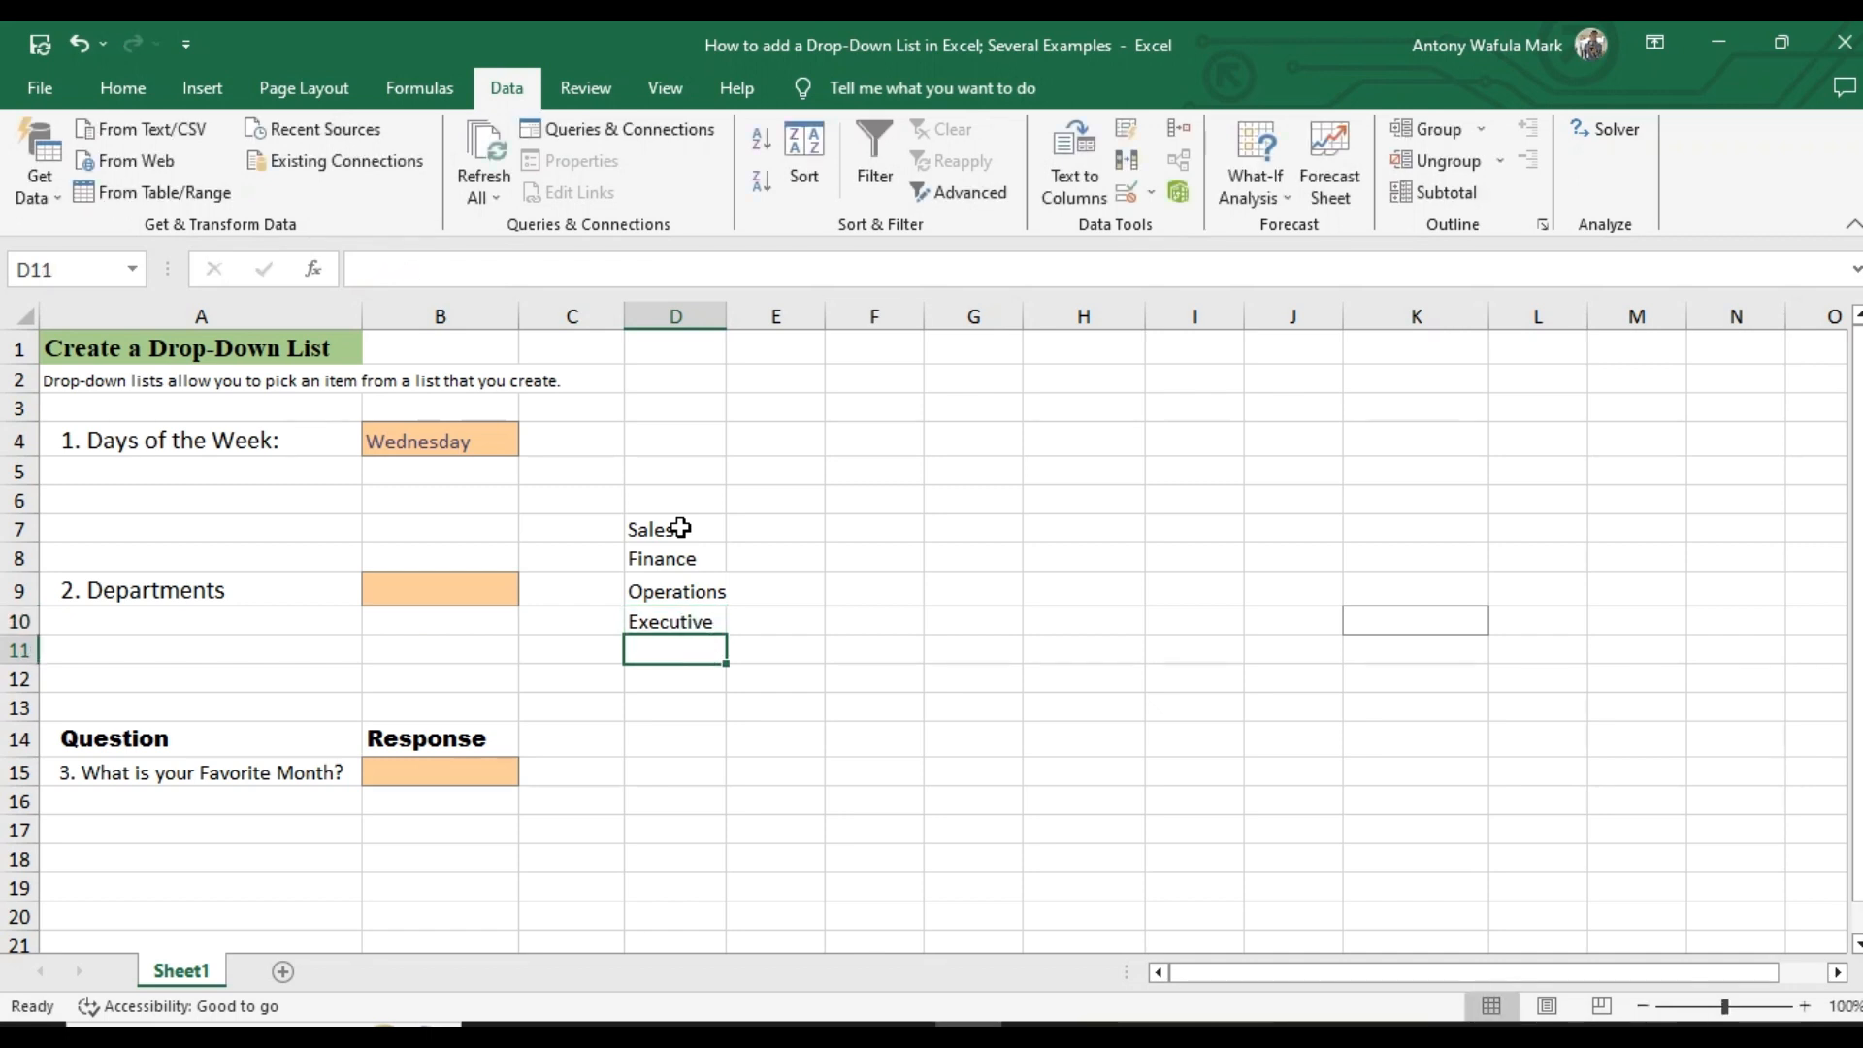
type("Human")
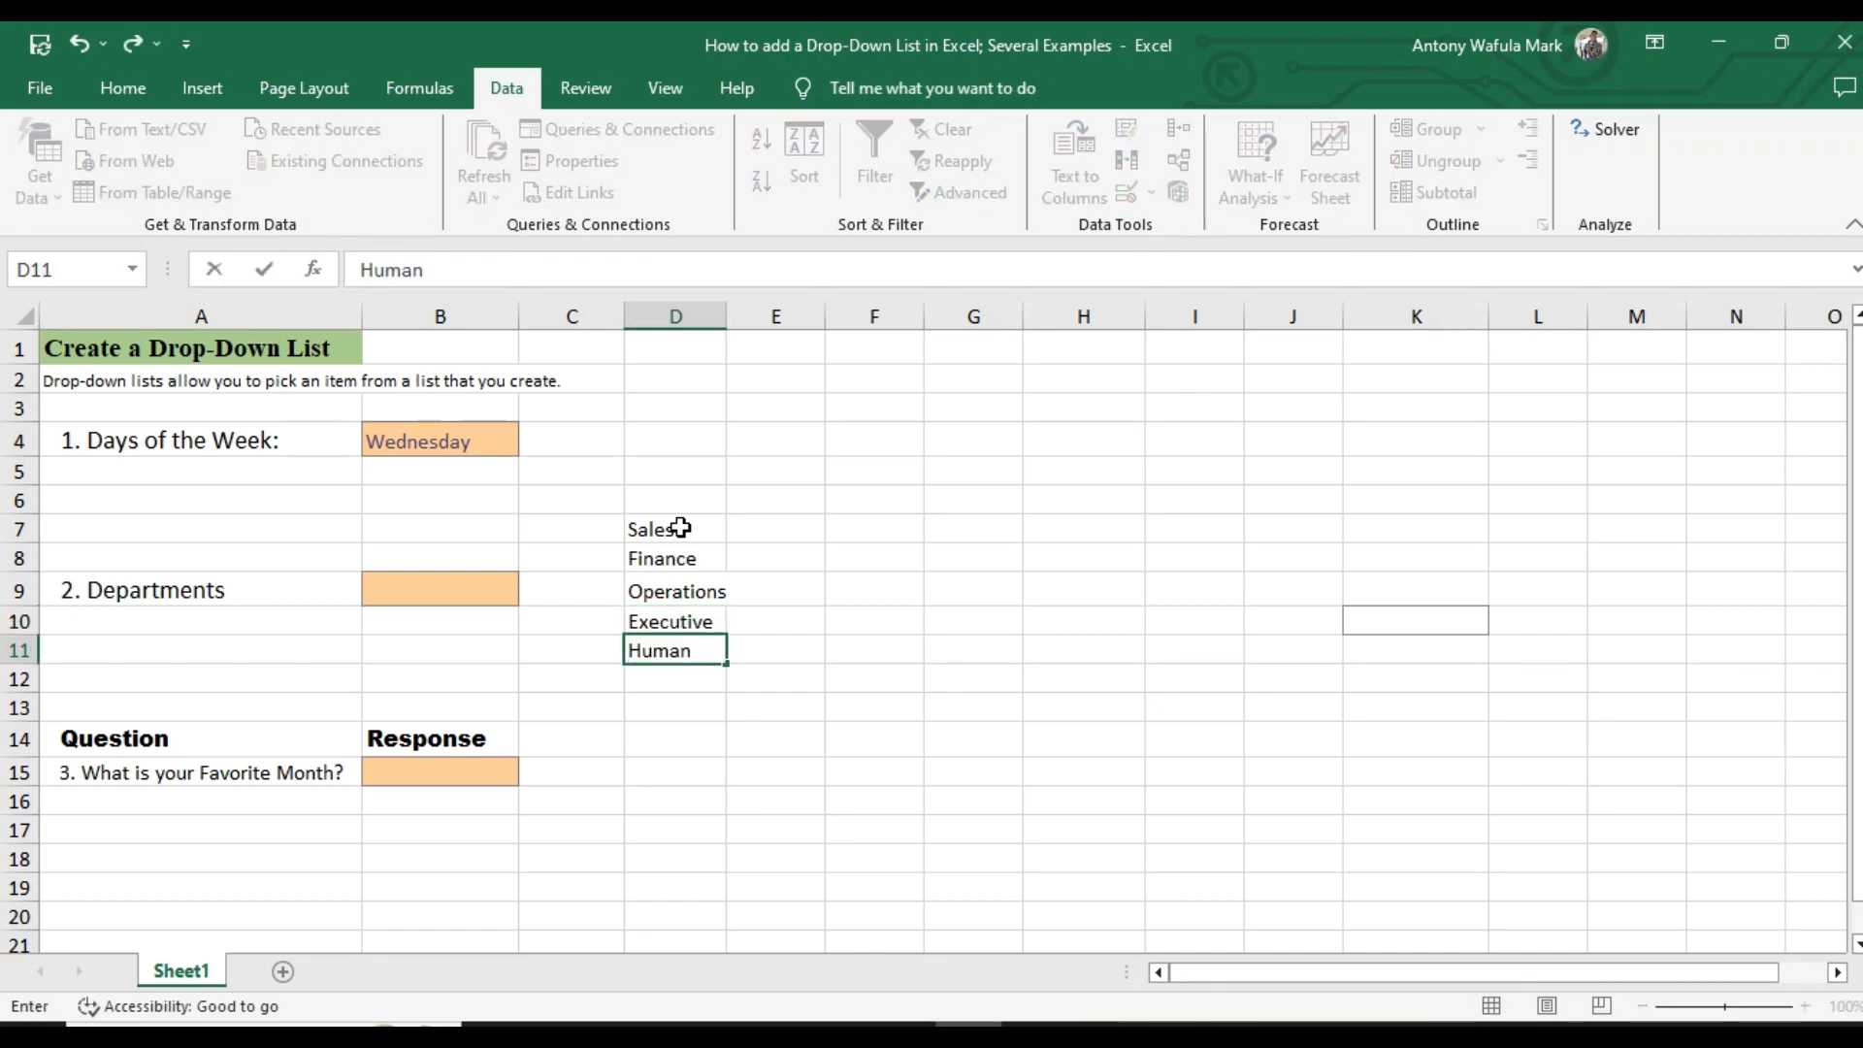
type(" Resour")
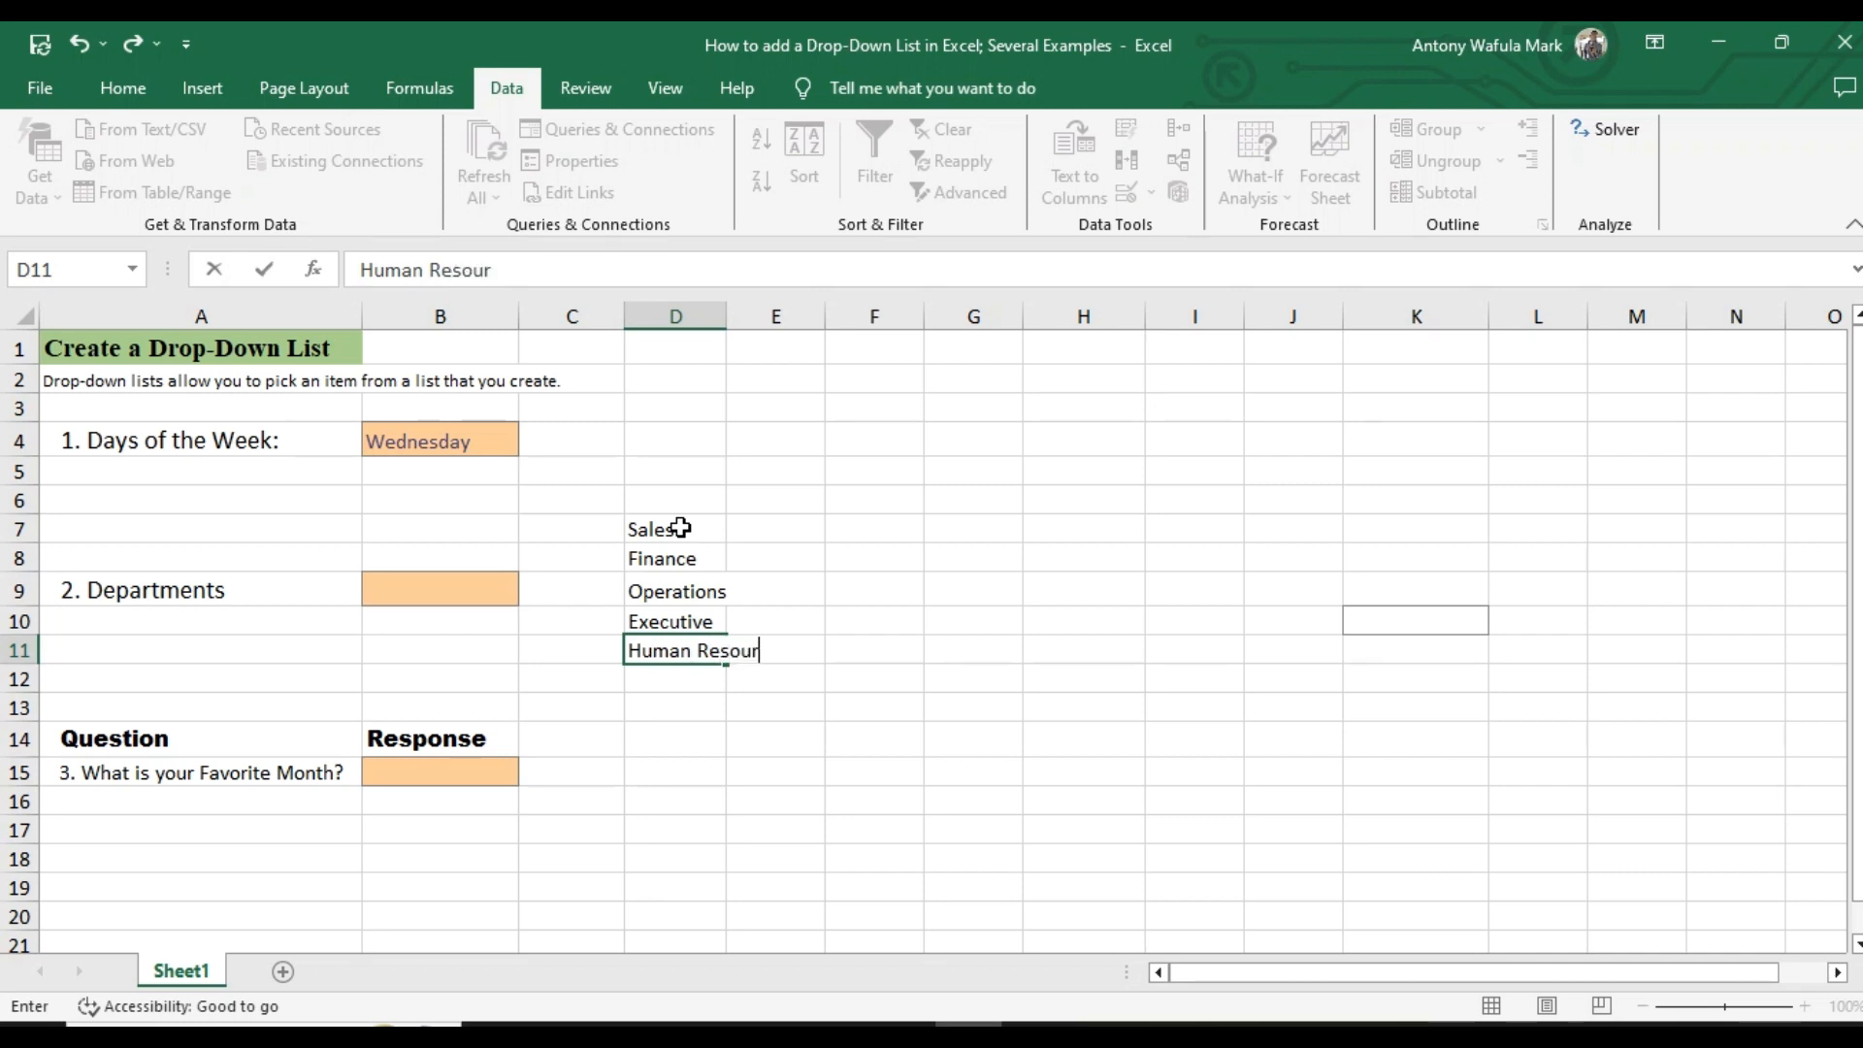
type("ce")
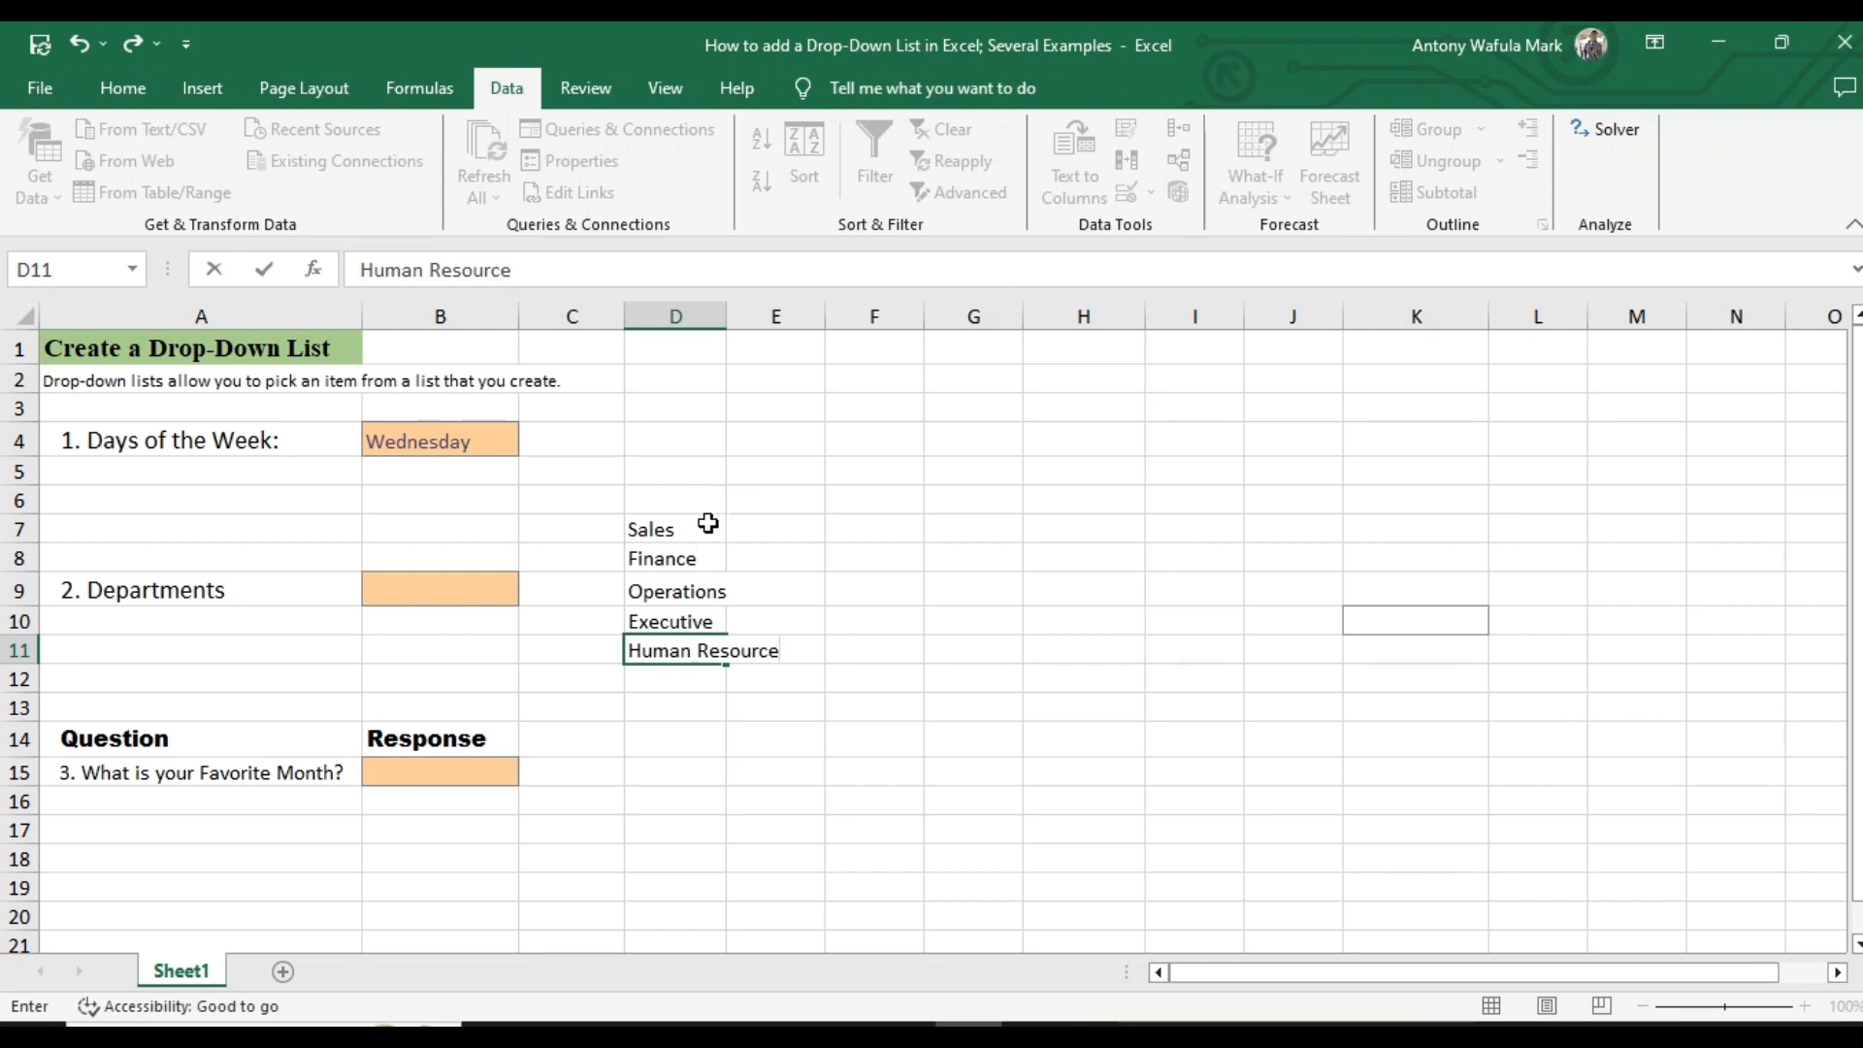
left_click(713, 526)
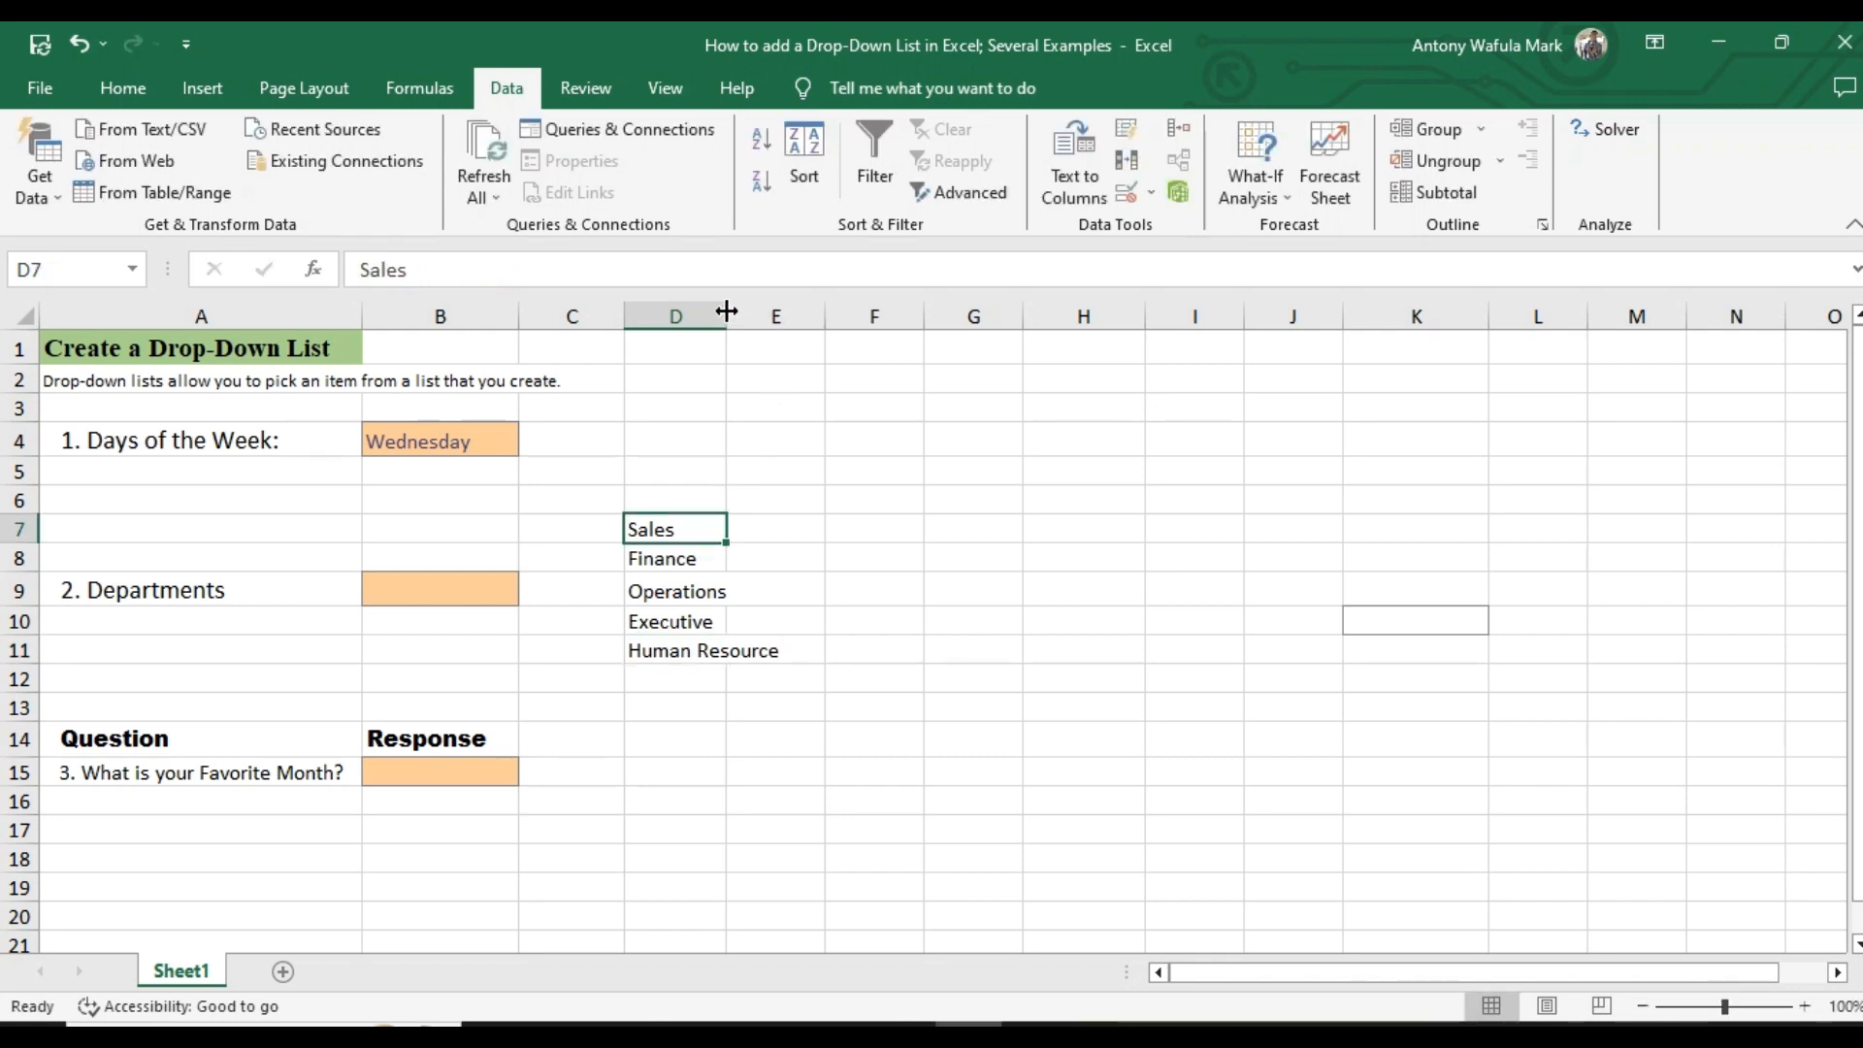
left_click_drag(725, 316, 803, 319)
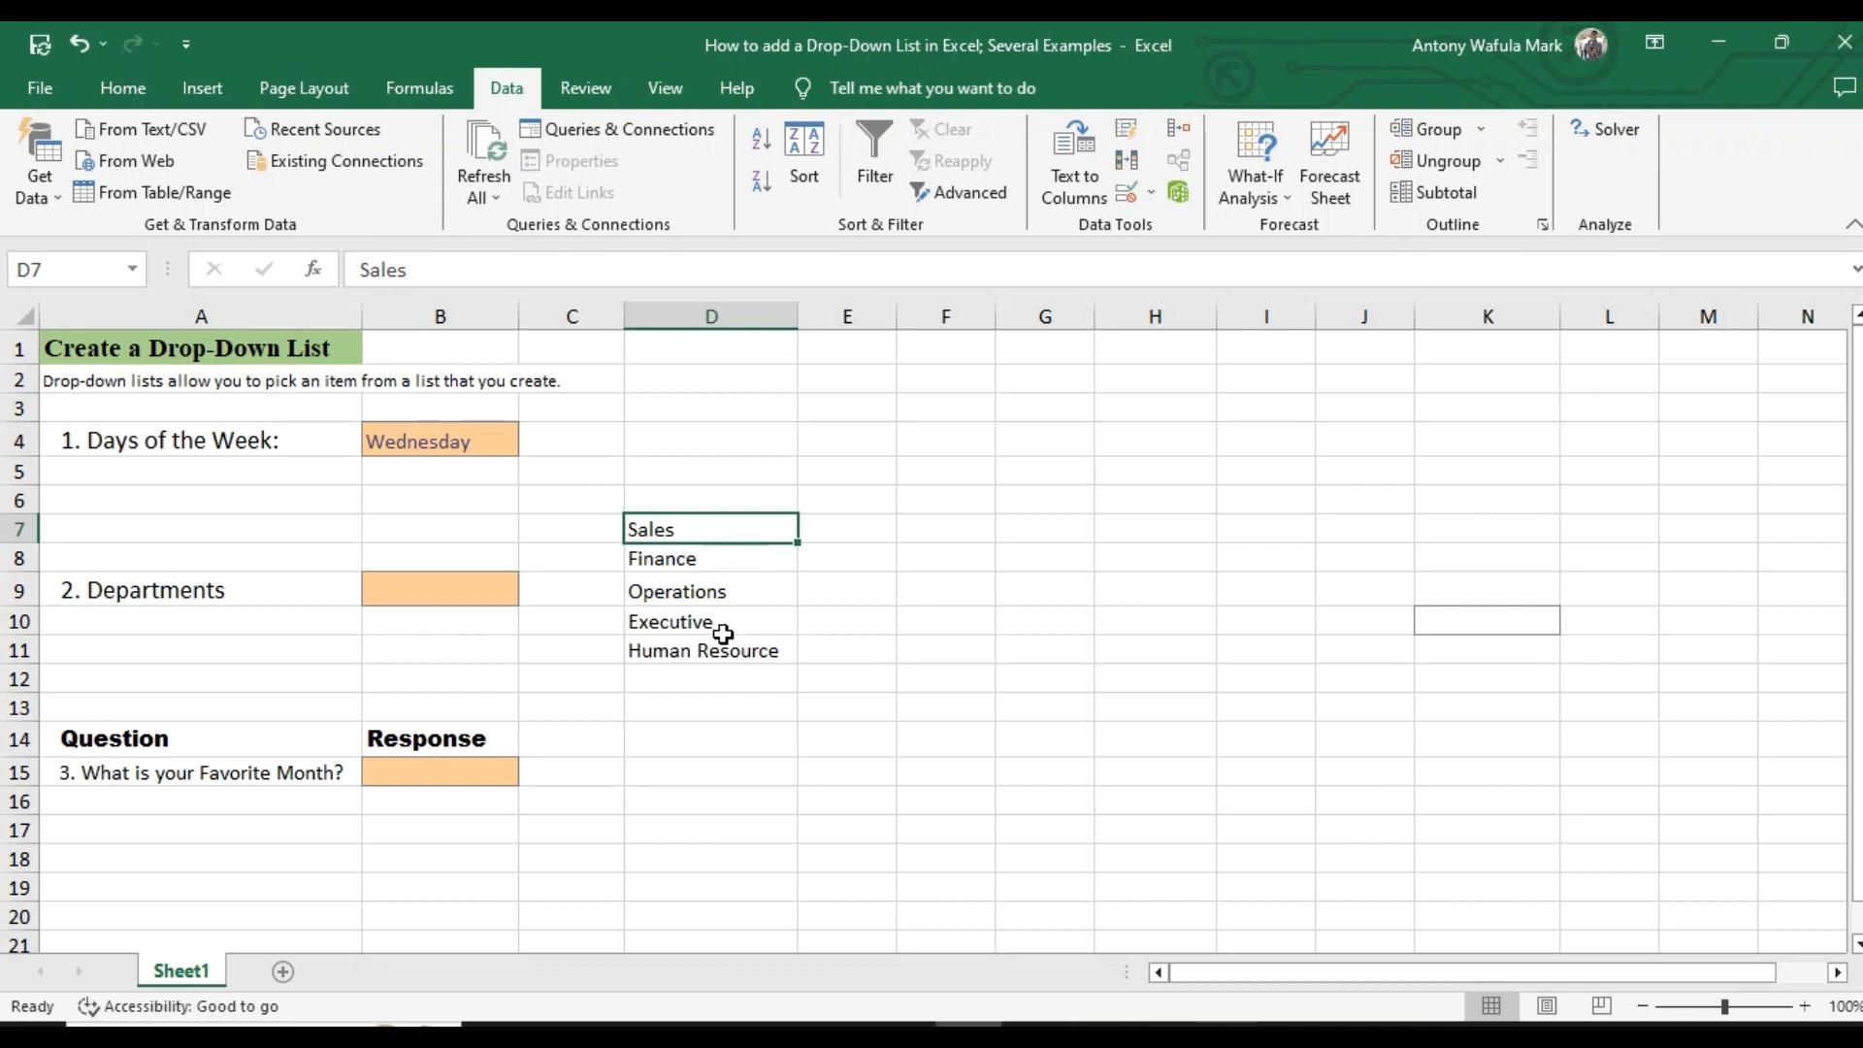
Add a list data validation to B9 with source =$D$7:$D$11, and choose Finance from its drop-down.
left_click(462, 588)
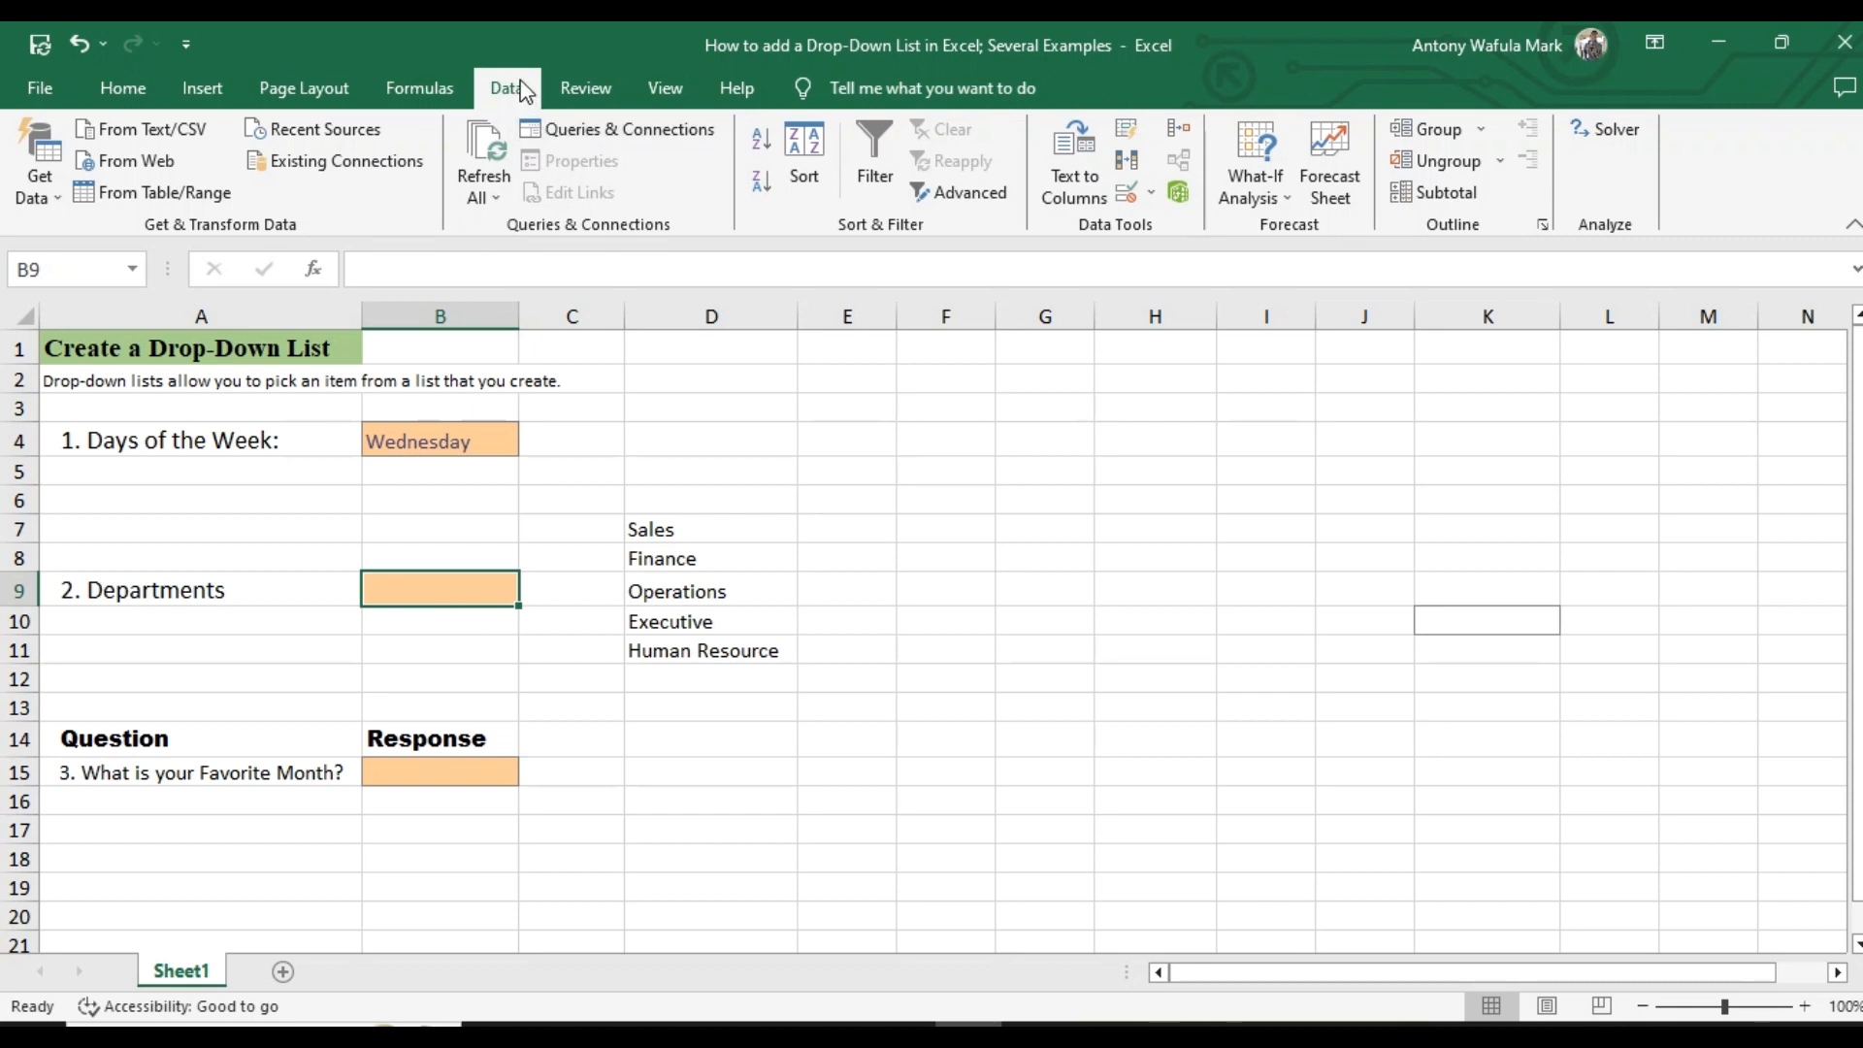
left_click(1150, 193)
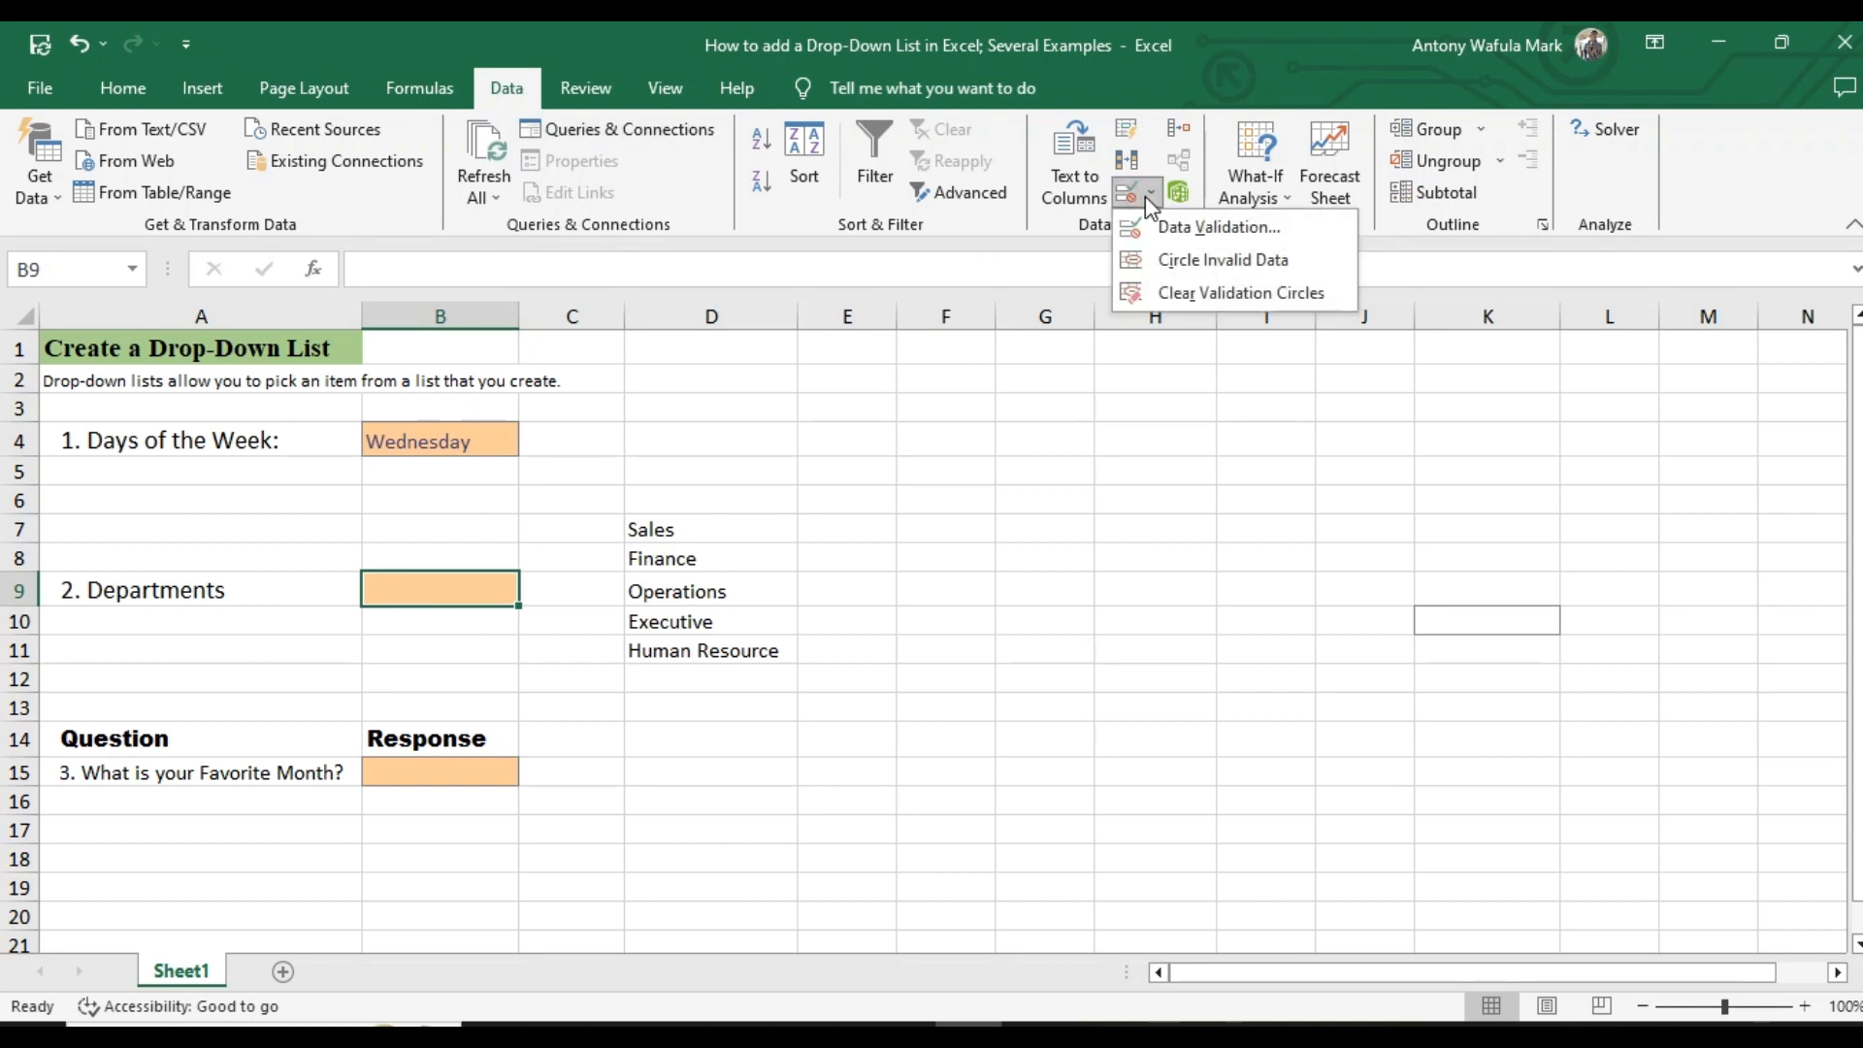
left_click(1182, 229)
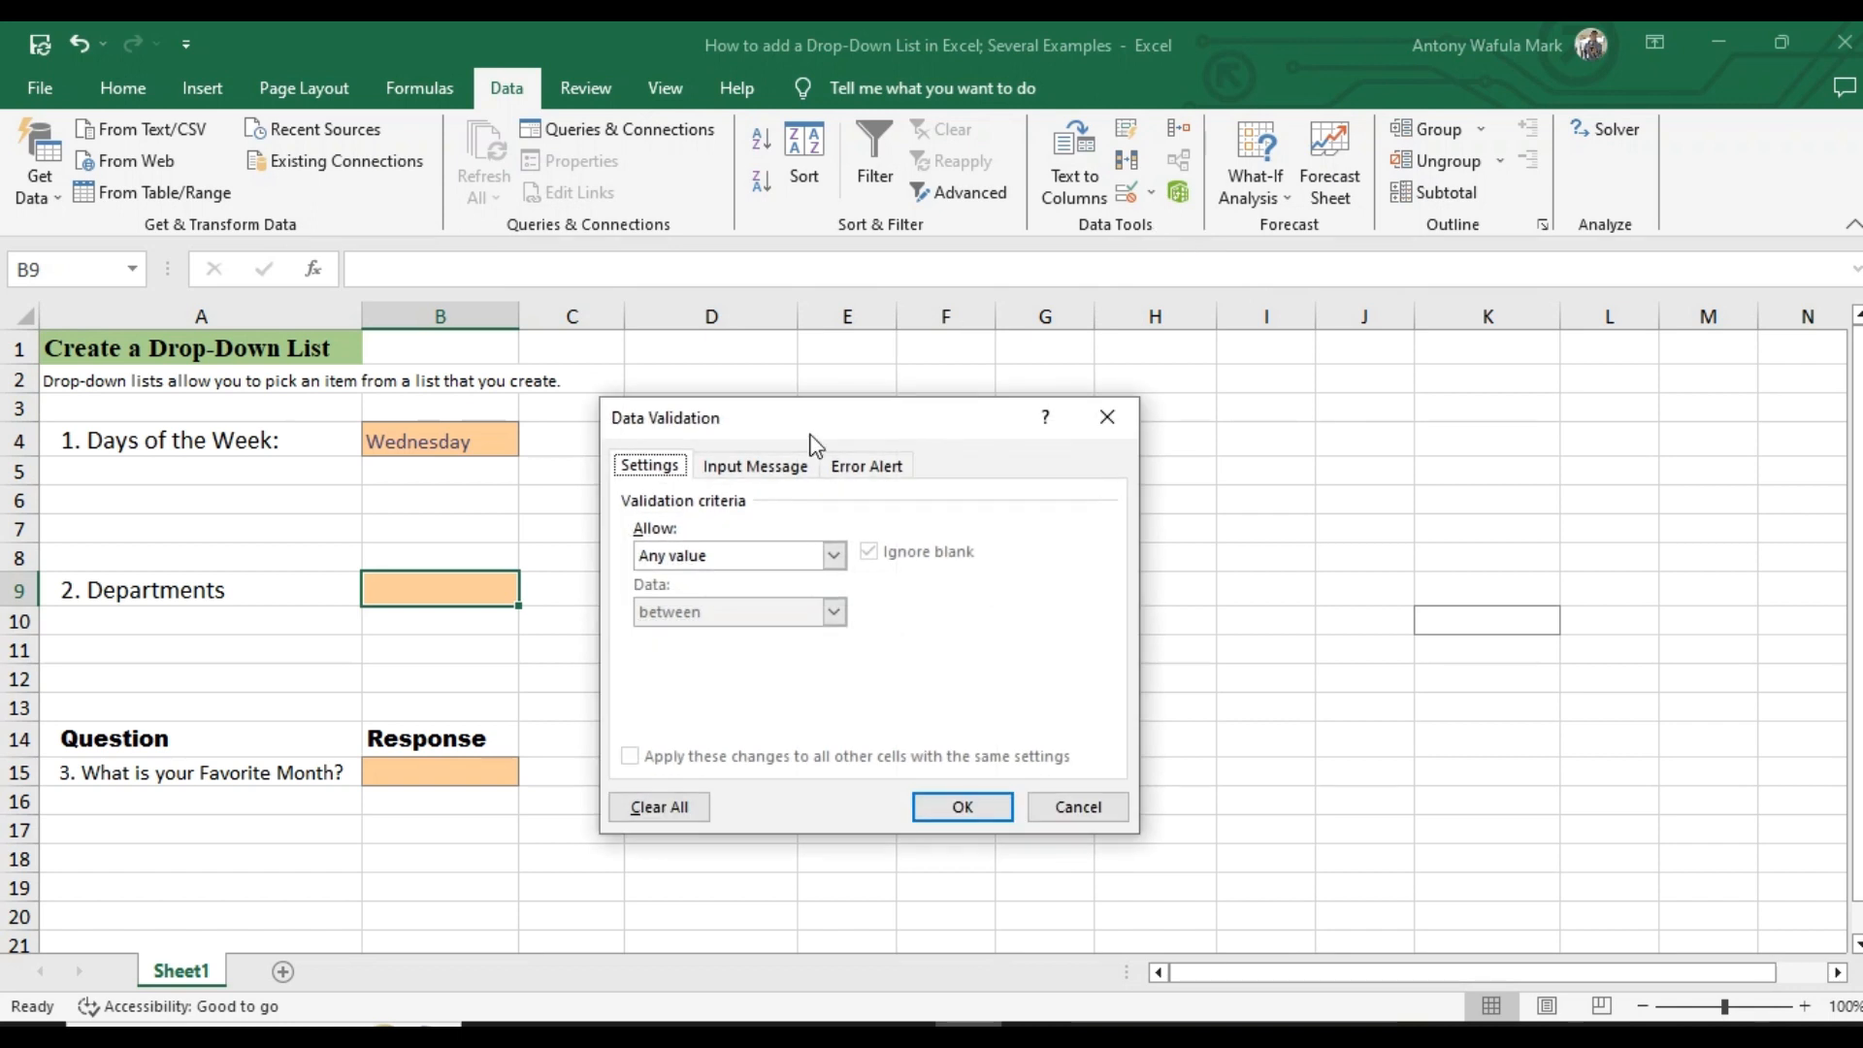
left_click(835, 555)
left_click(669, 630)
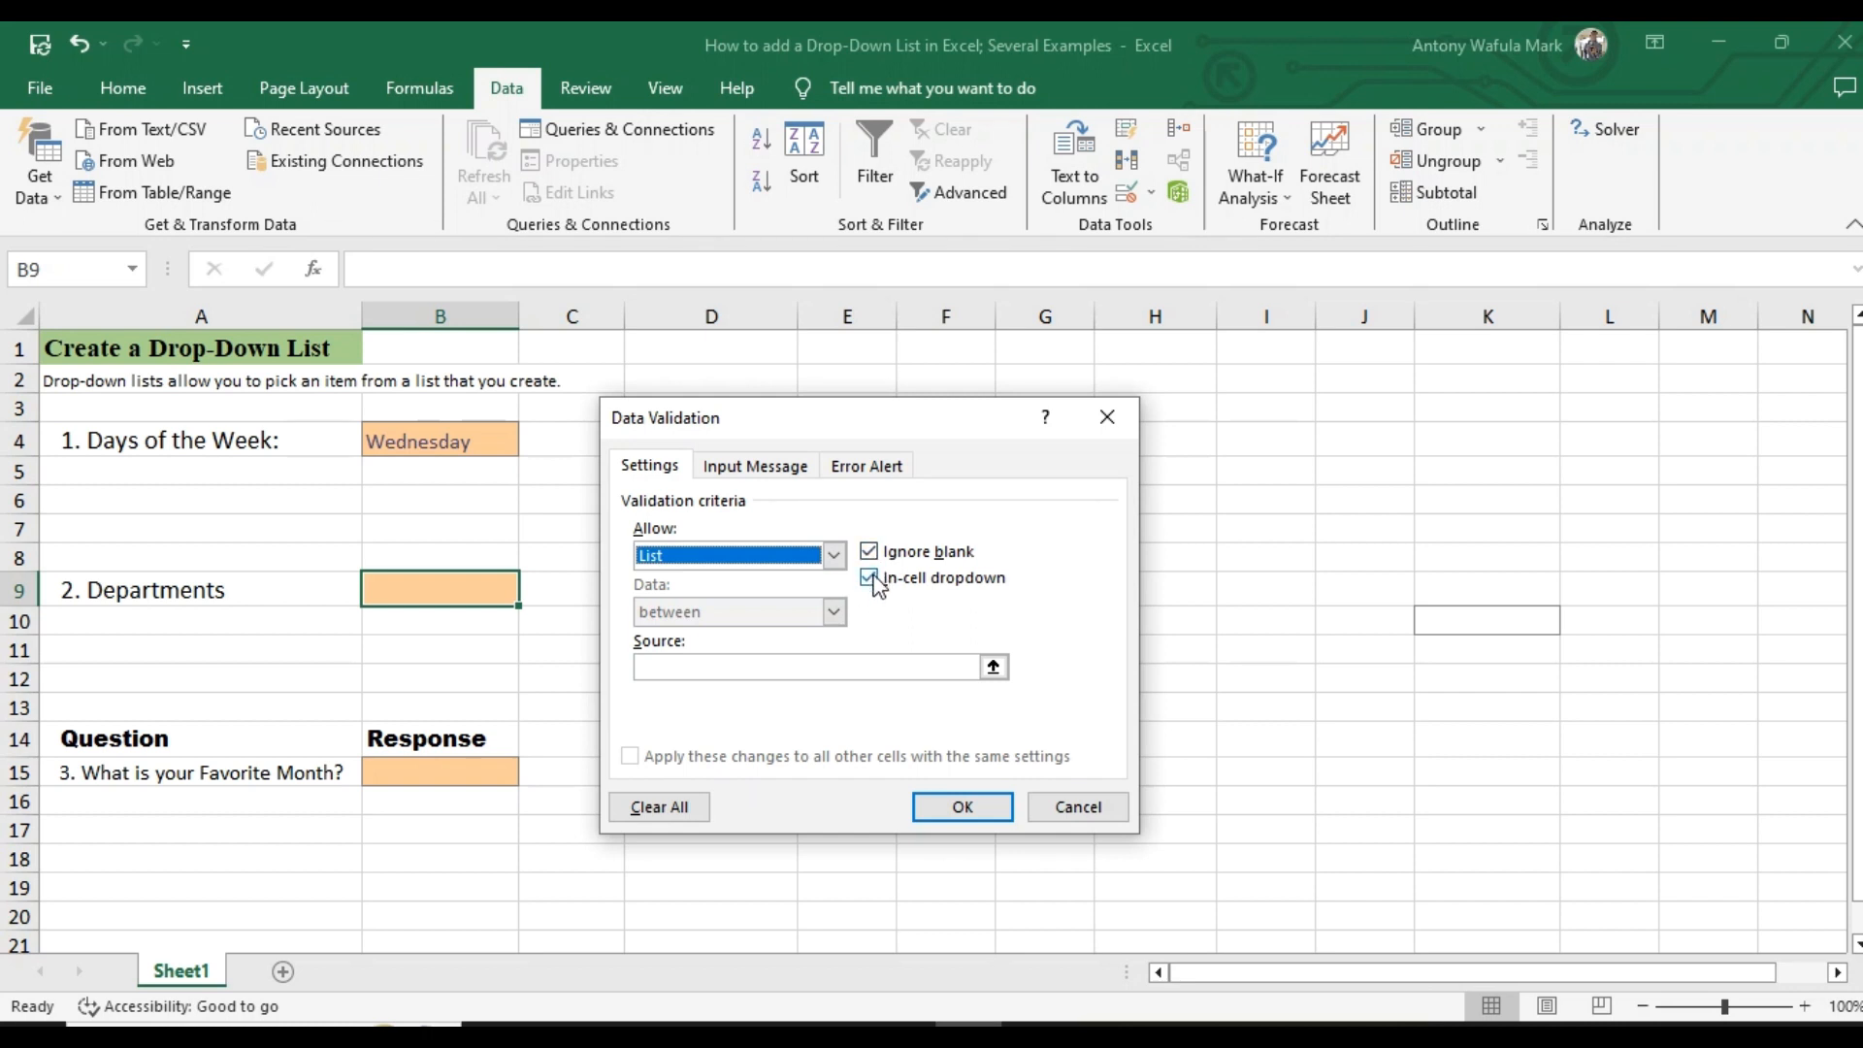
left_click(695, 666)
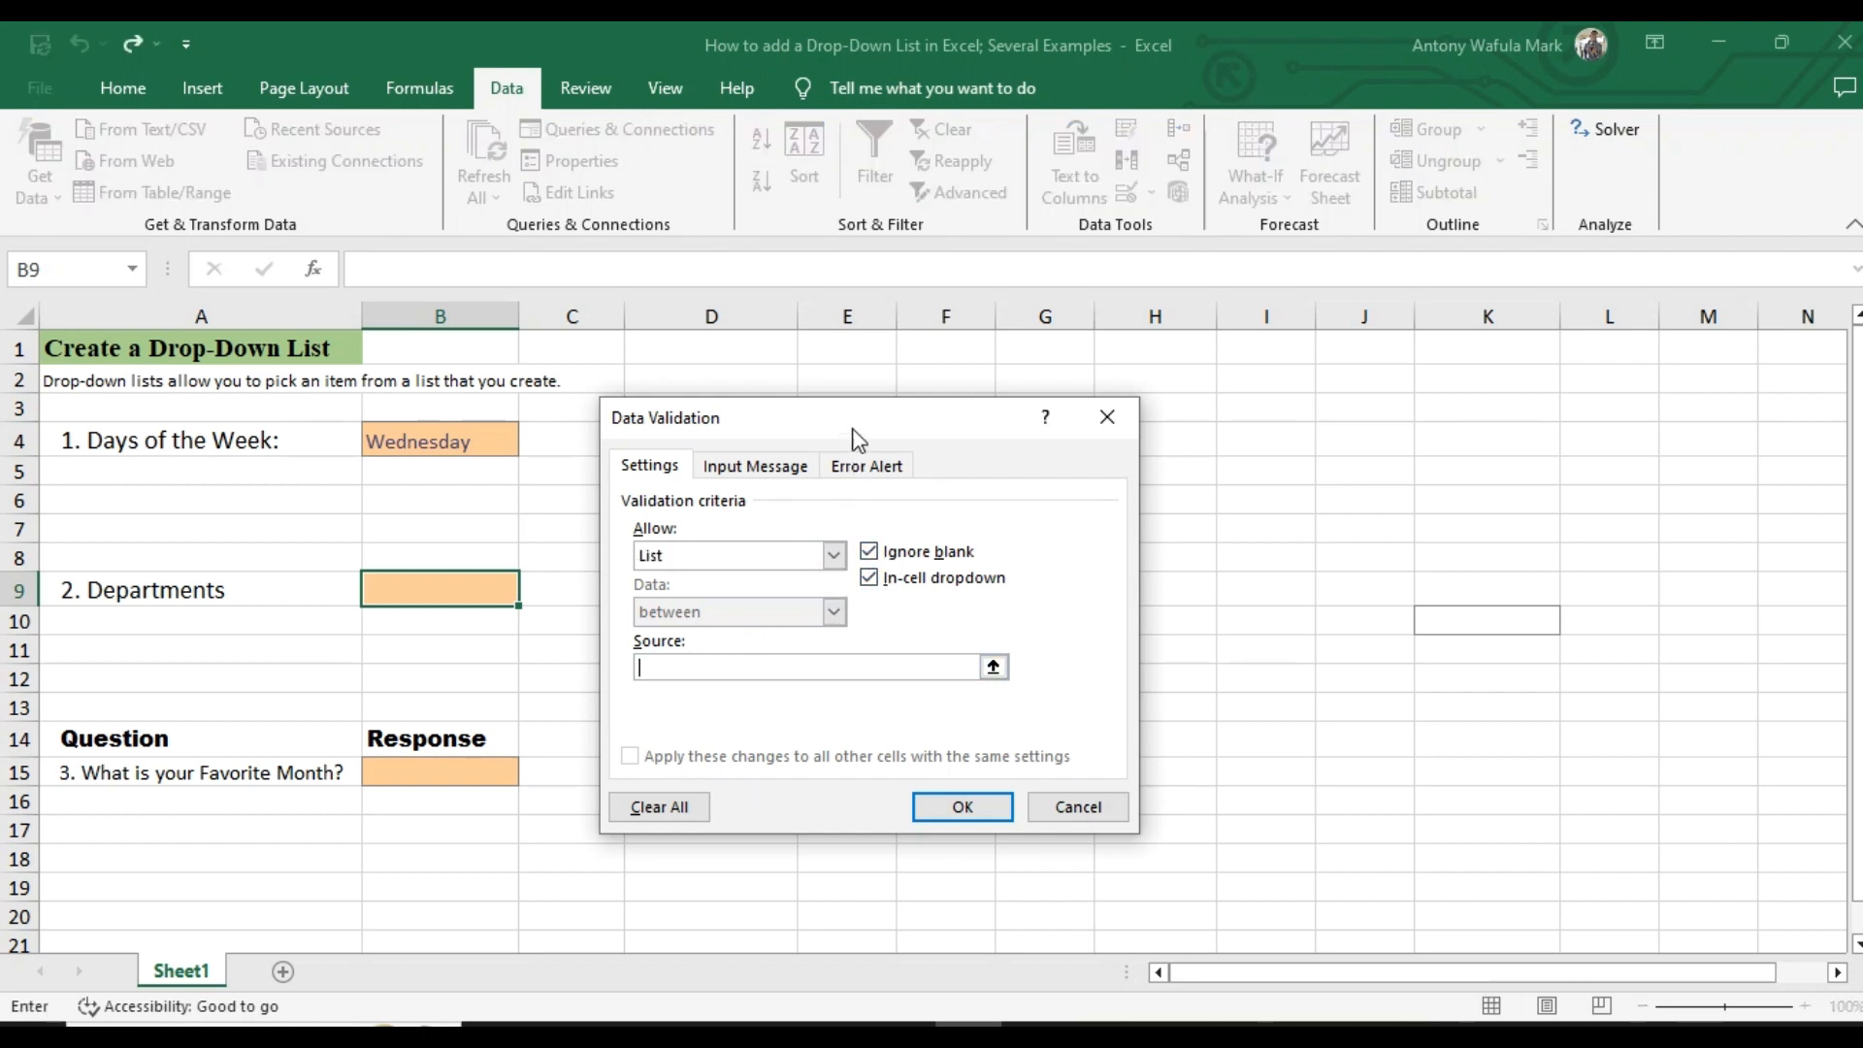
left_click_drag(859, 424, 1147, 415)
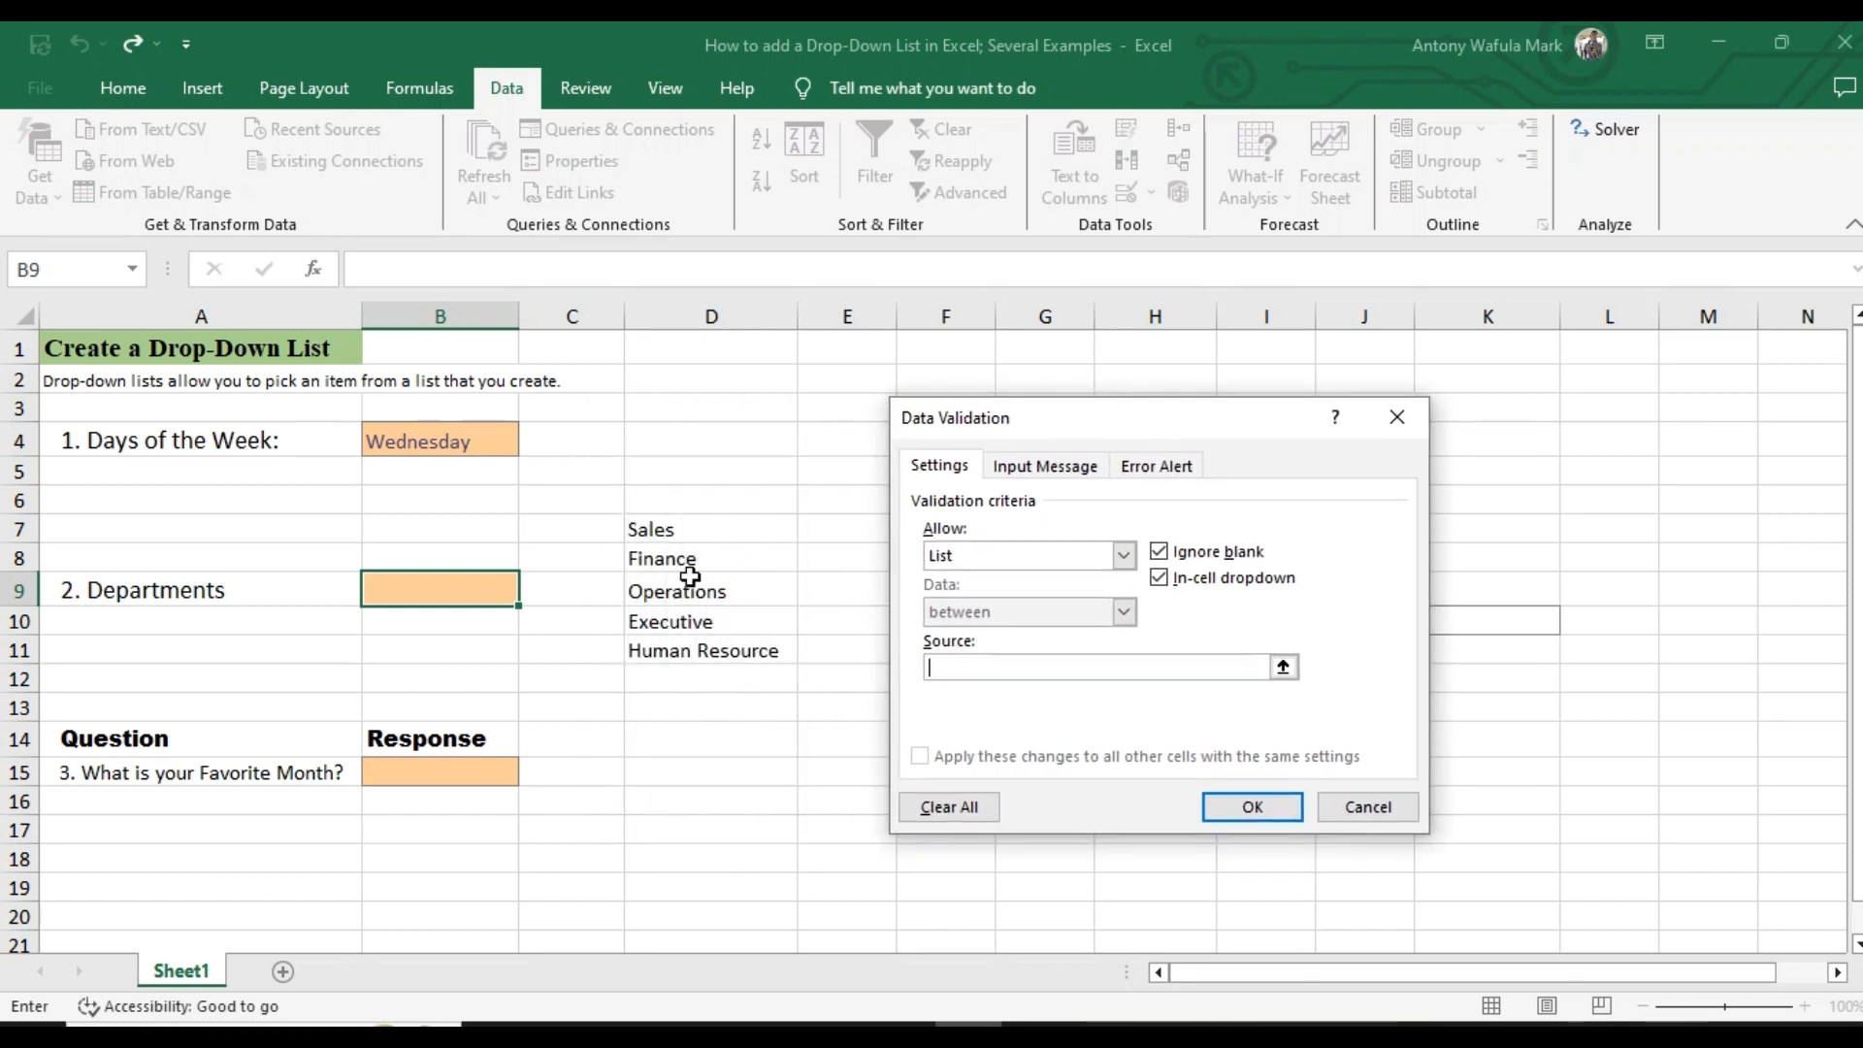
left_click_drag(689, 533, 686, 652)
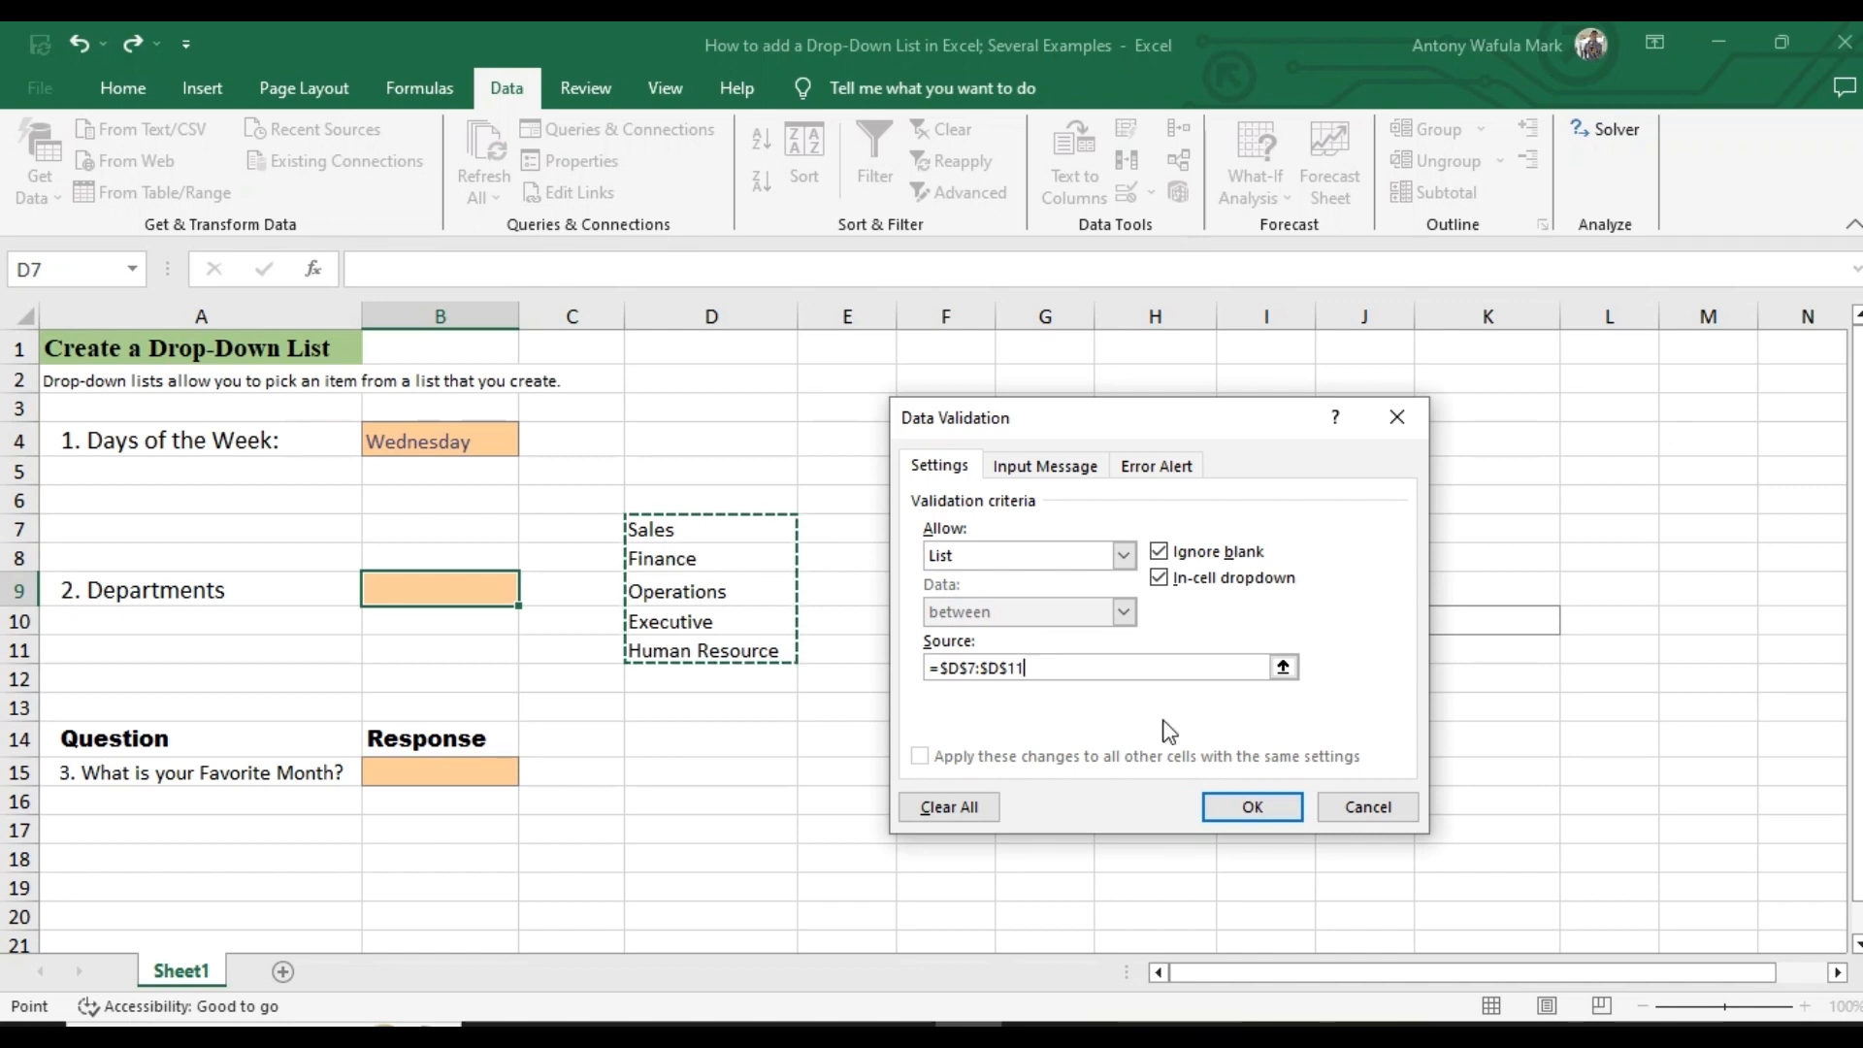
left_click(1242, 807)
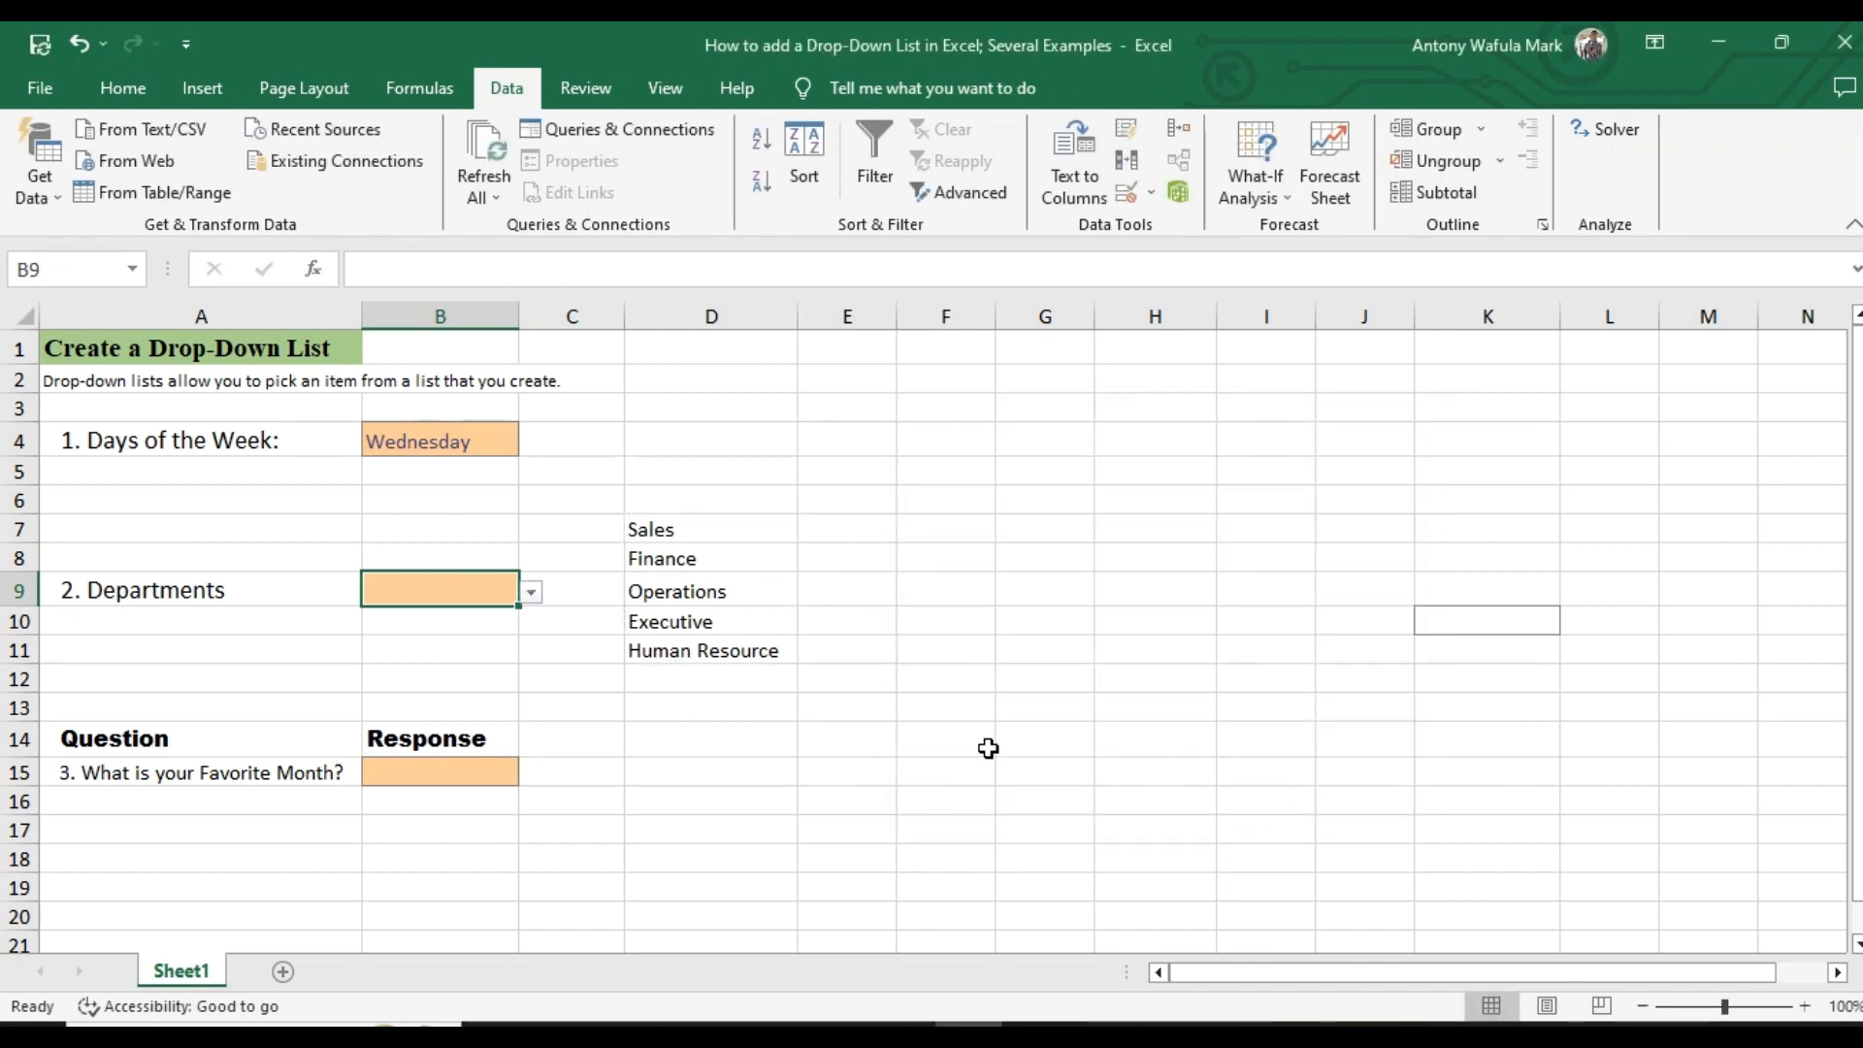
left_click(531, 593)
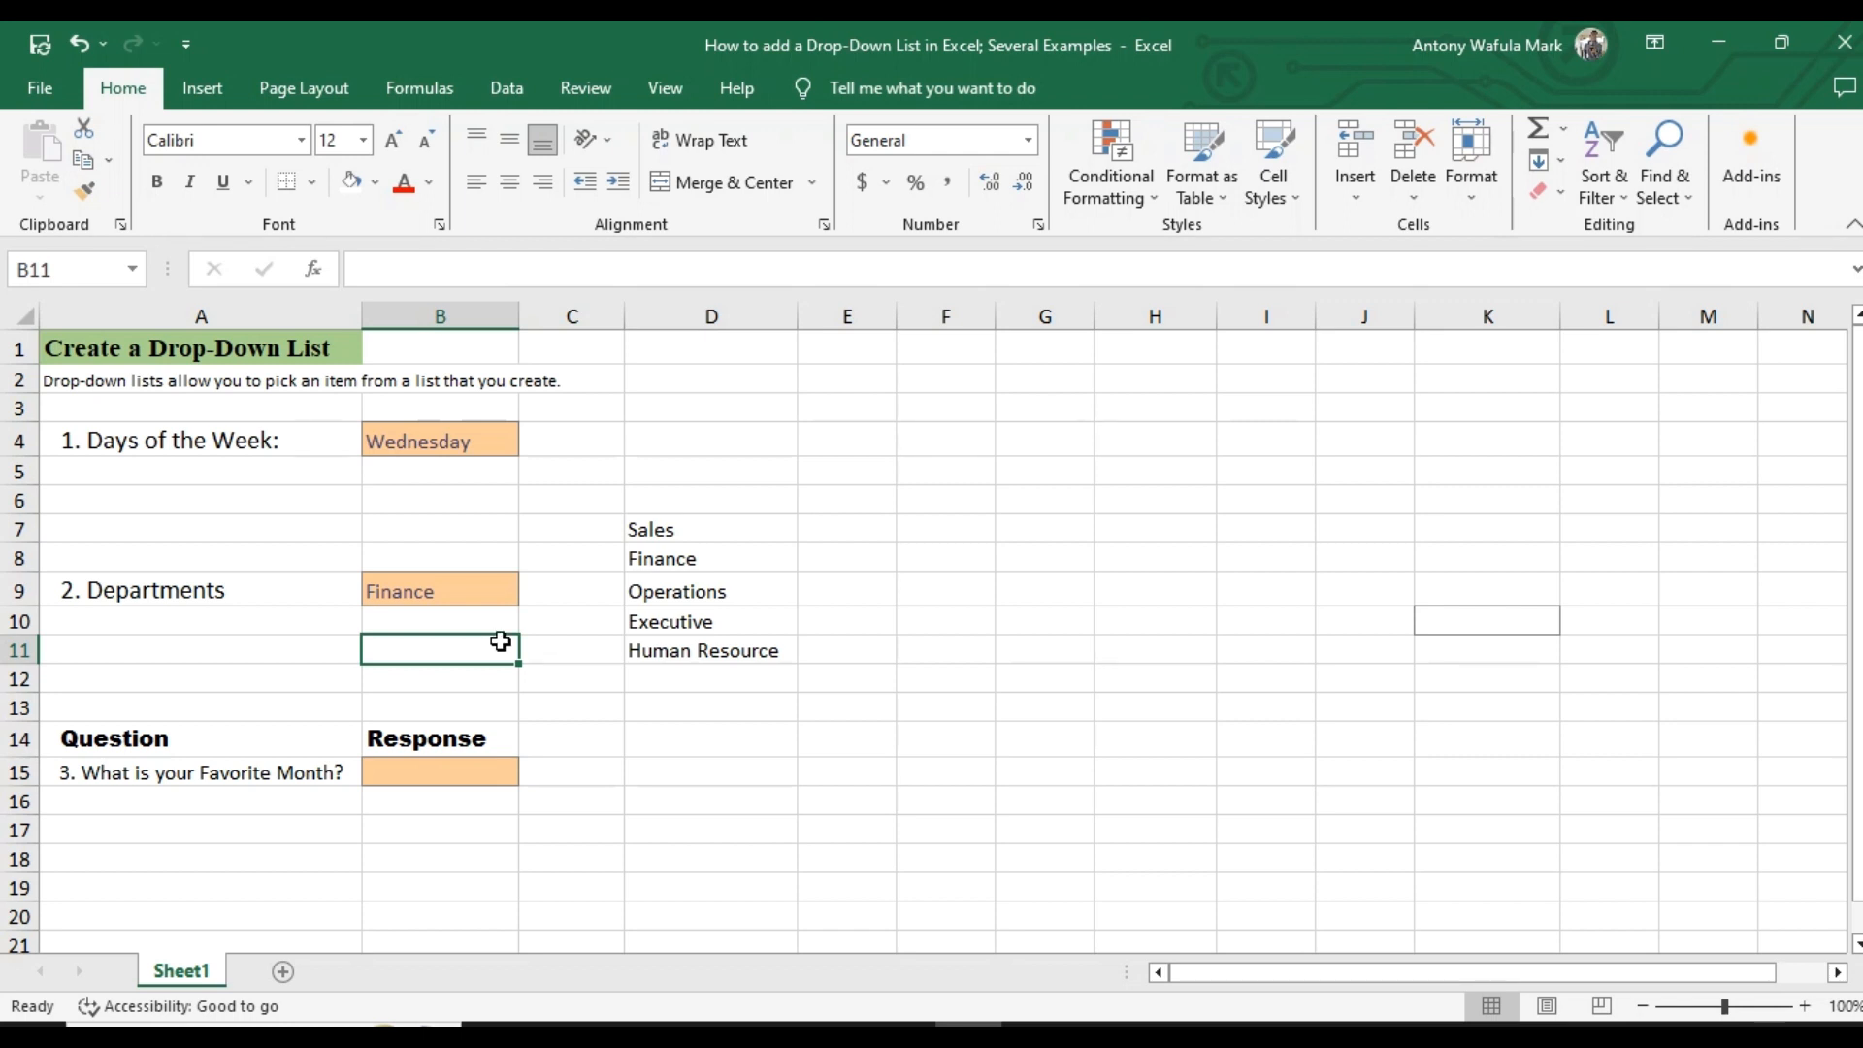
Edit the data validation of B9 and set its input message title to Departments.
left_click(464, 588)
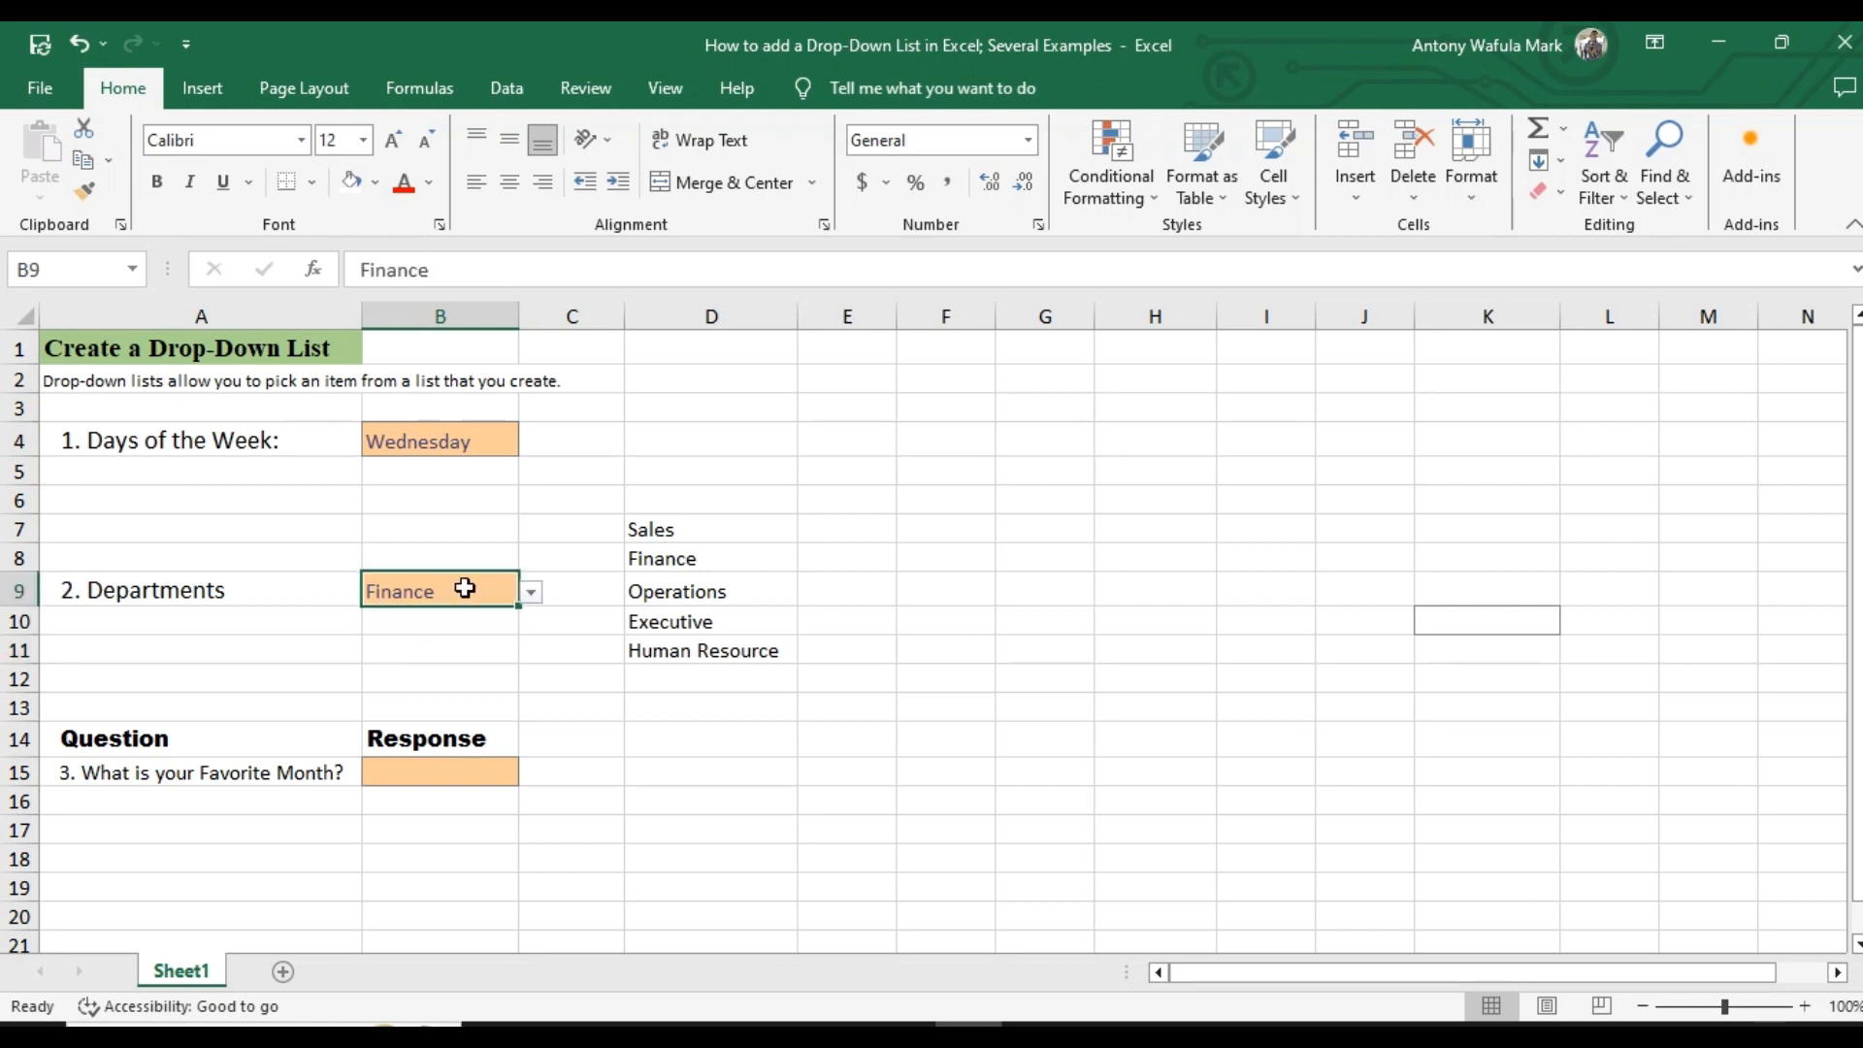
left_click(506, 89)
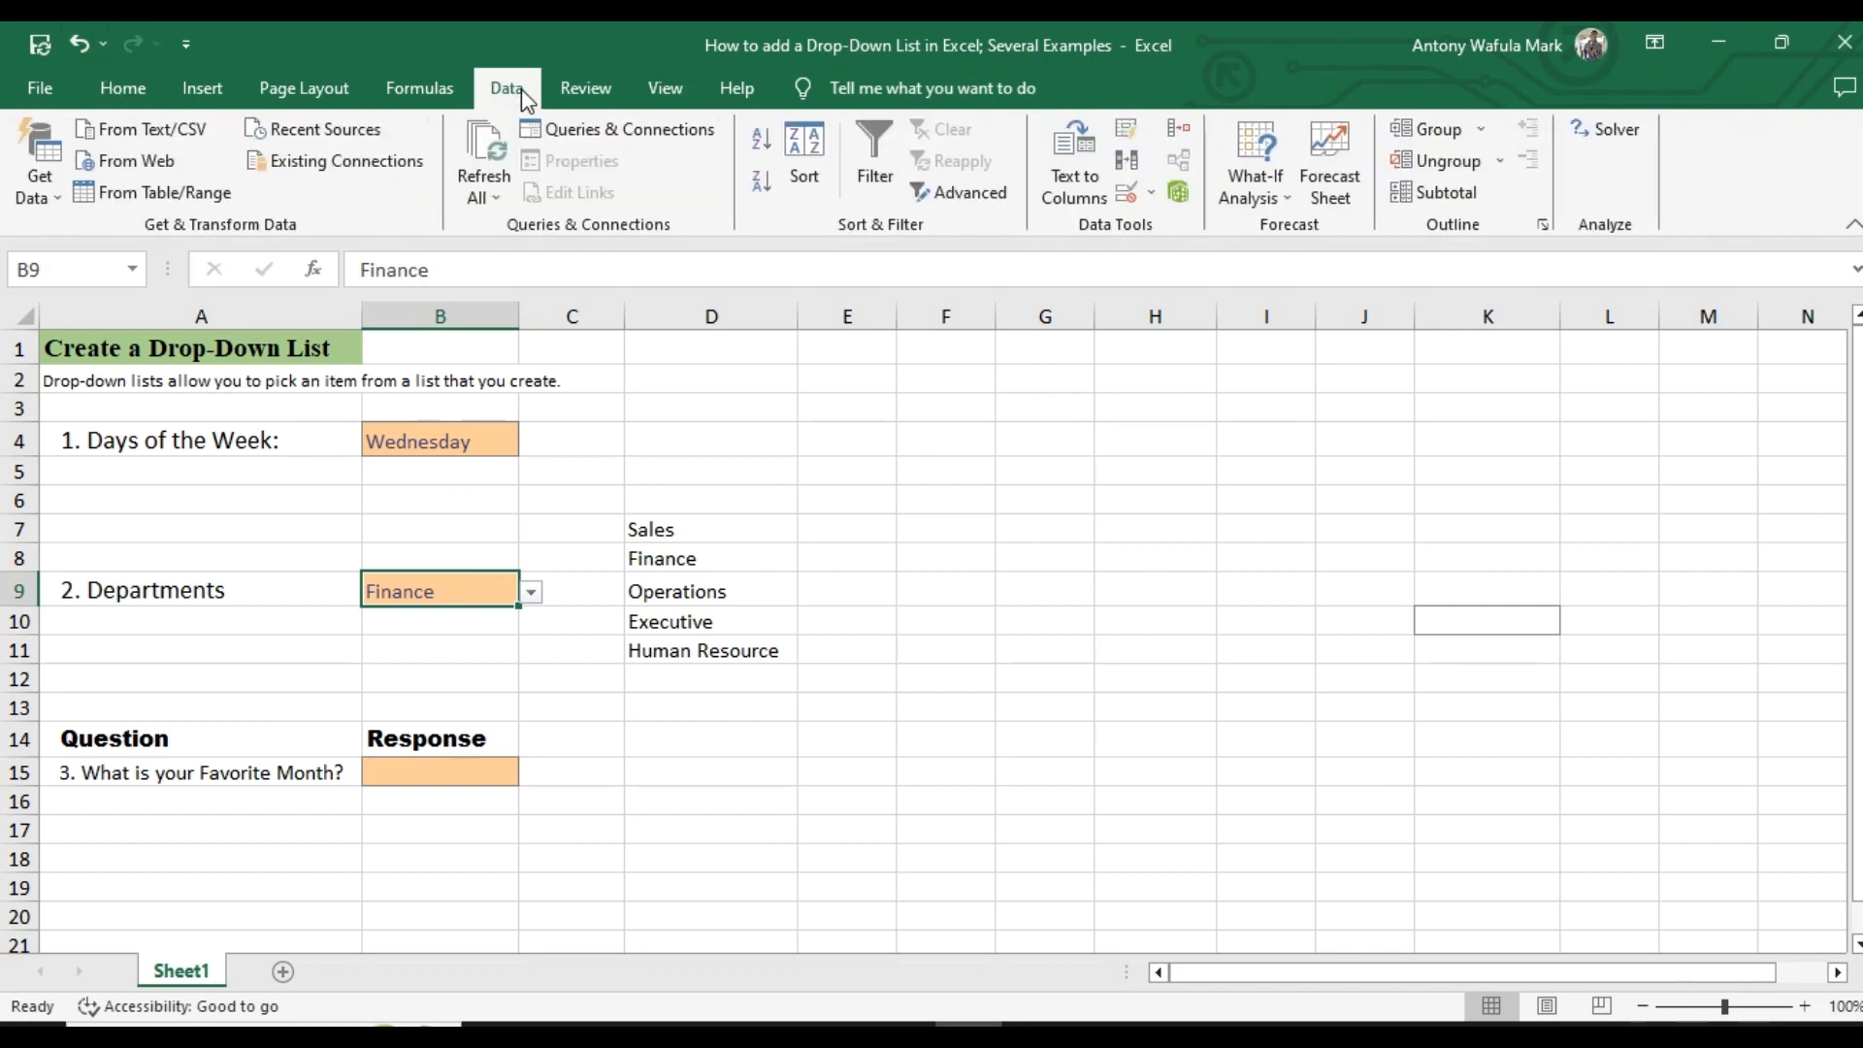
left_click(1152, 199)
left_click(1162, 233)
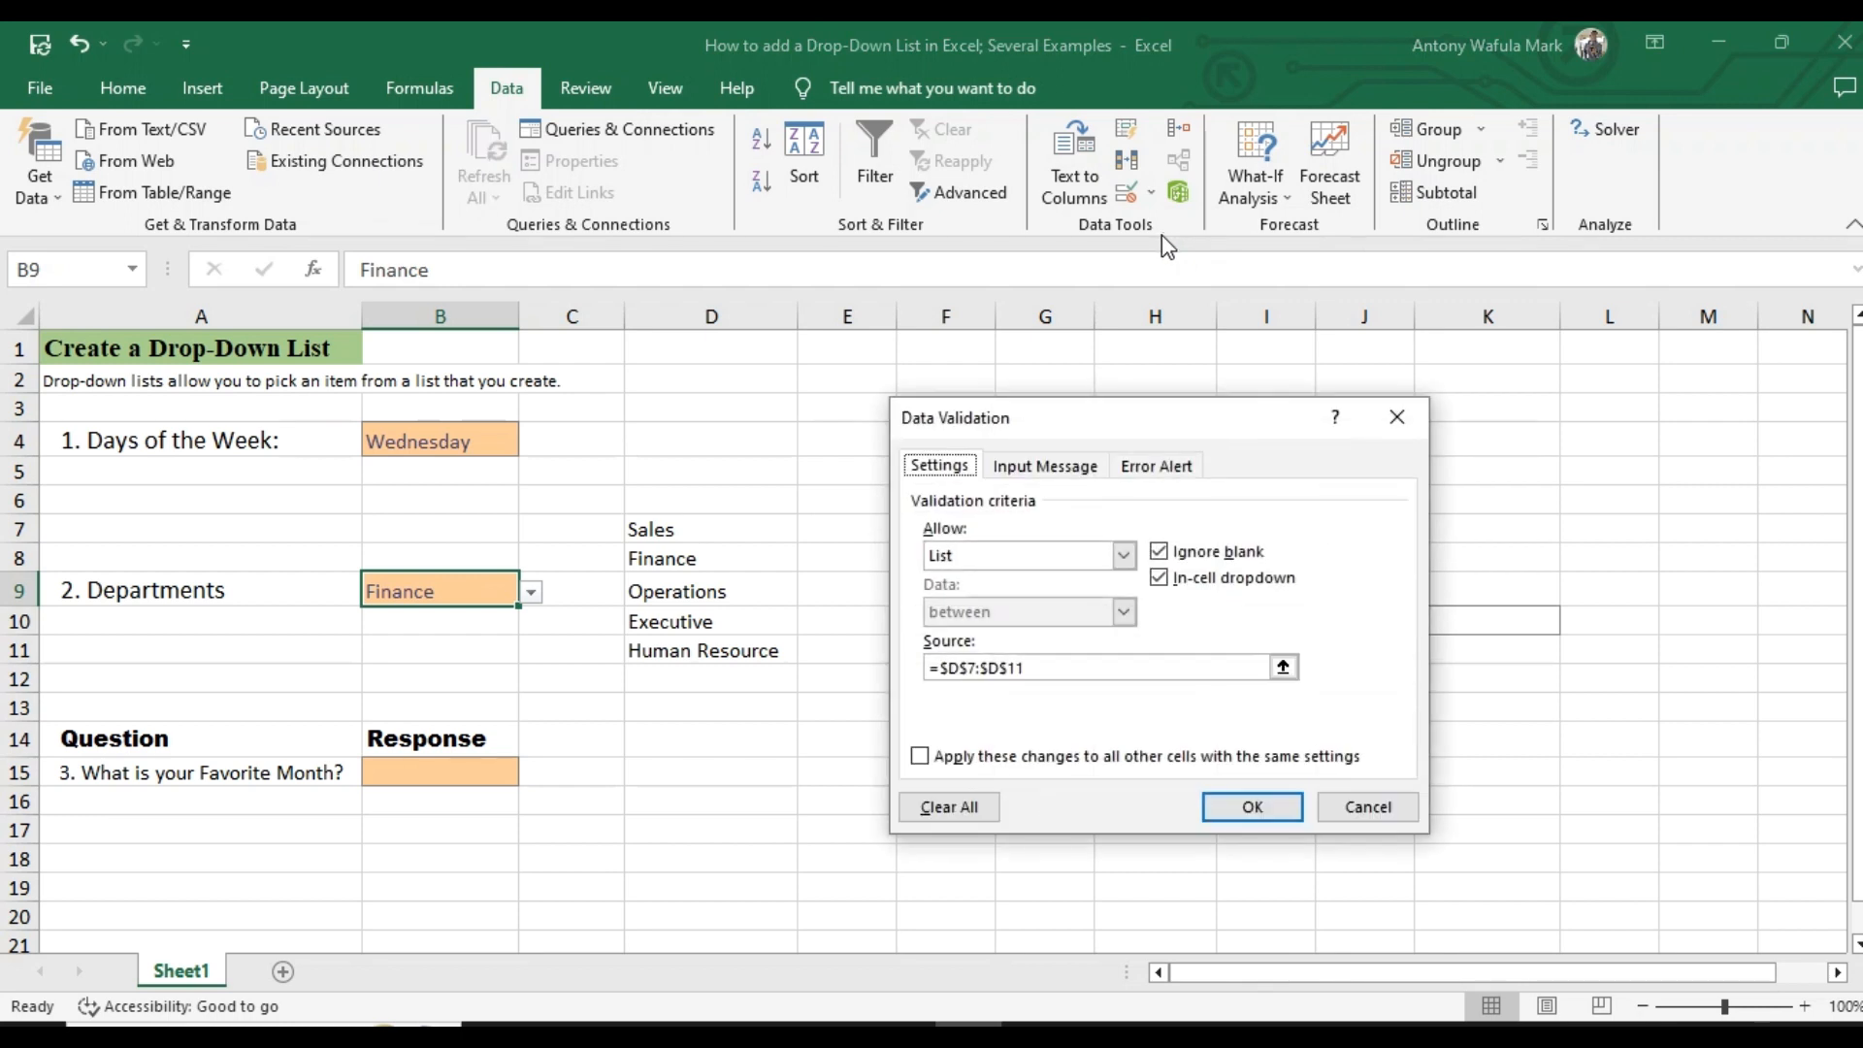
left_click(1043, 468)
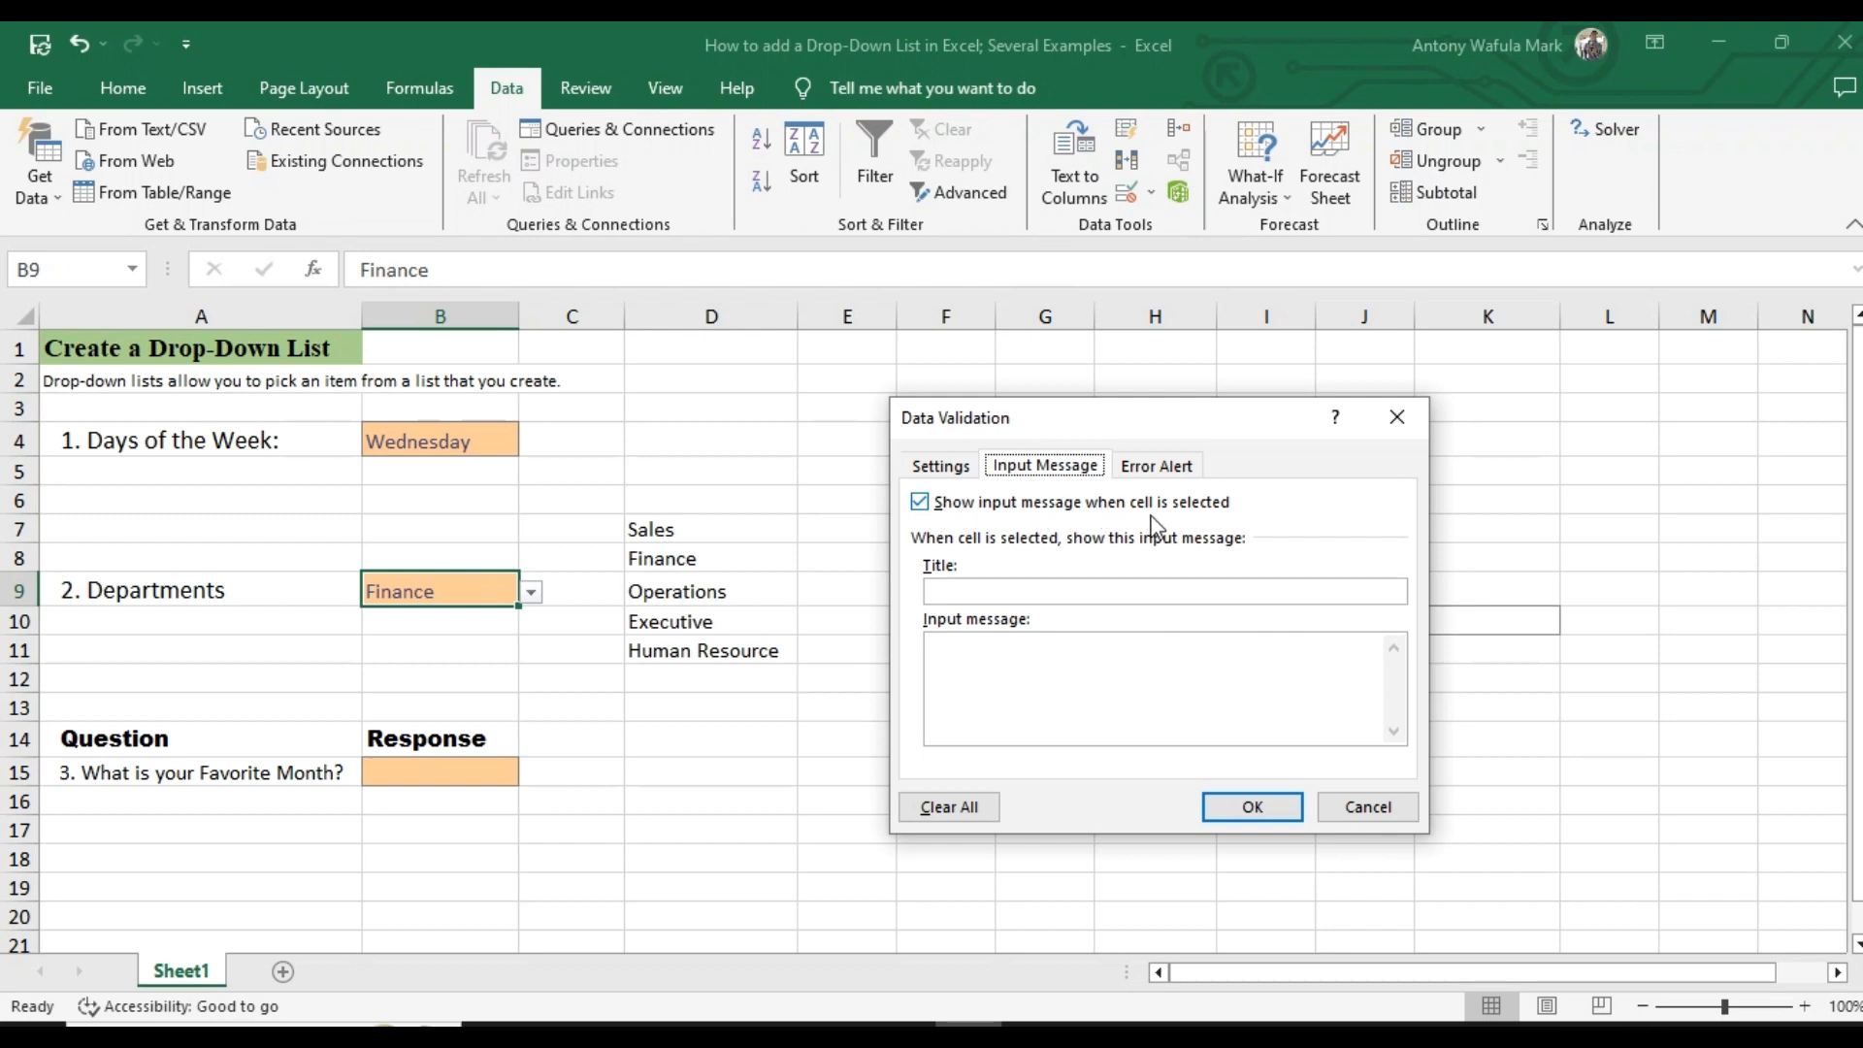
left_click(1009, 589)
type("Depa")
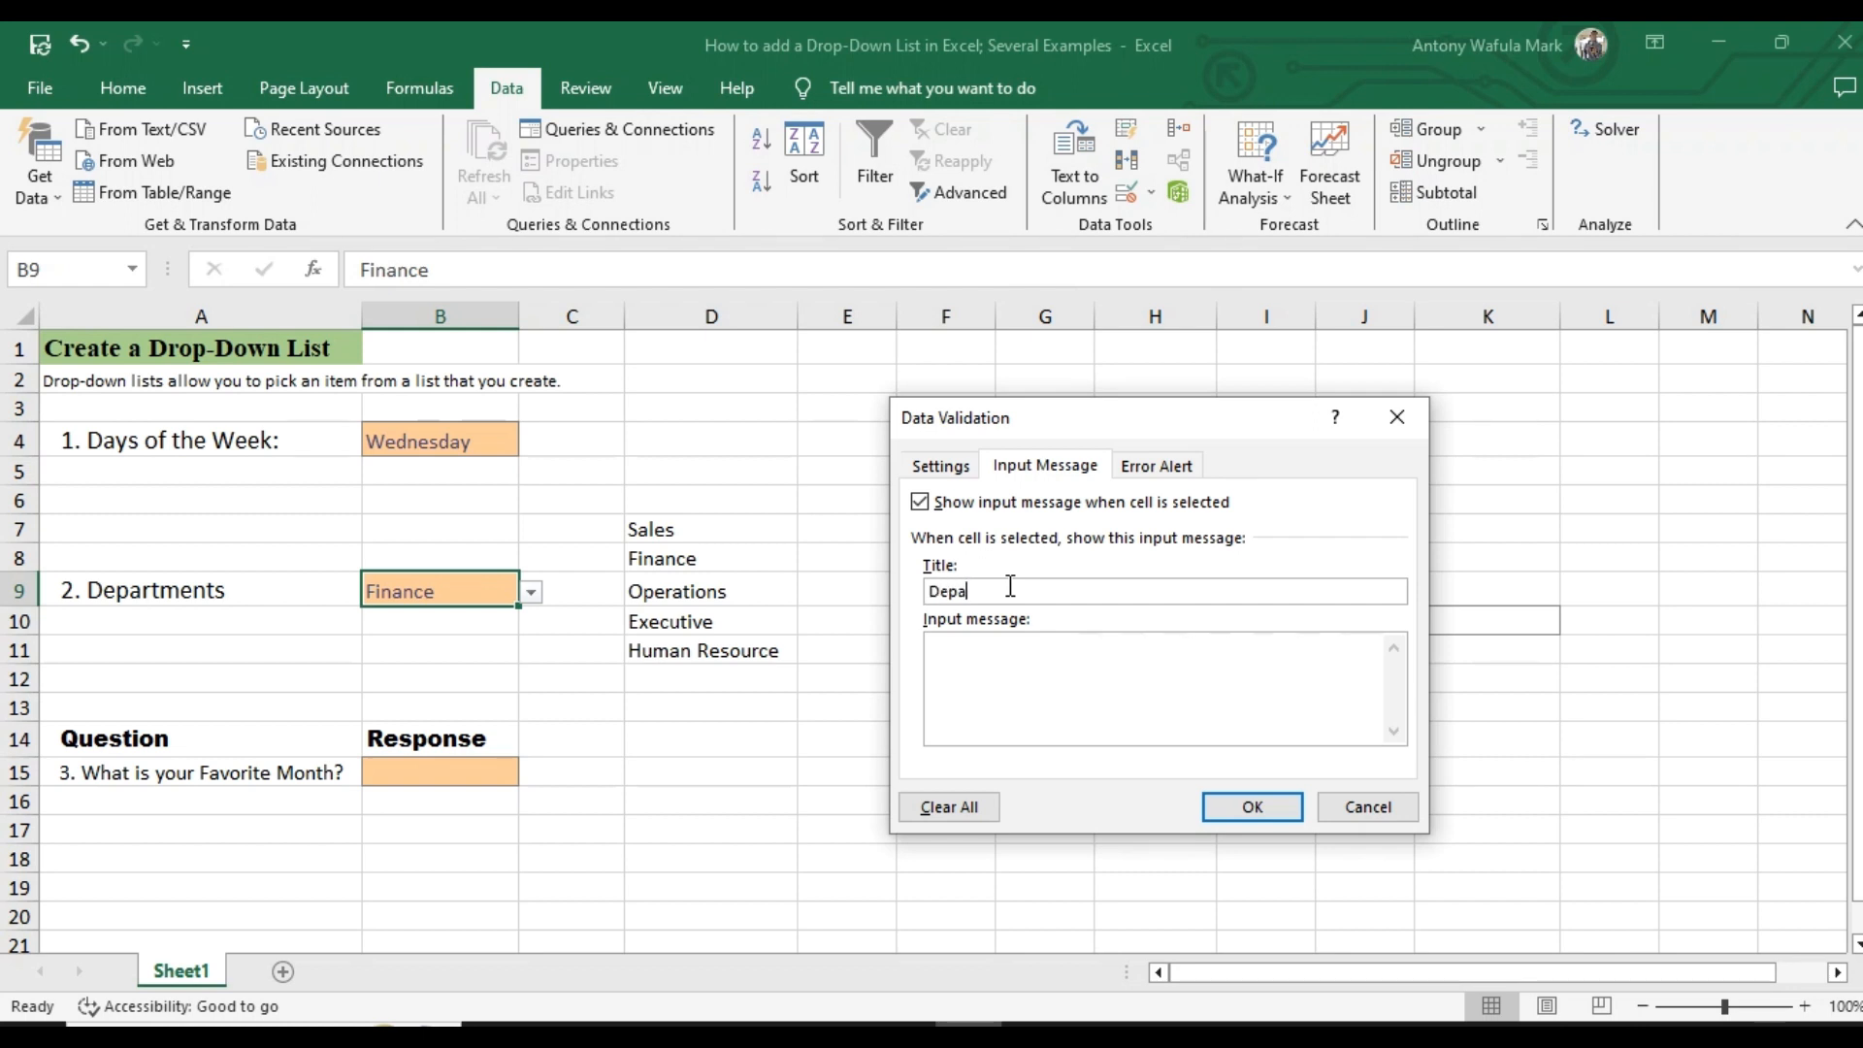
type("rtments")
Set B9's input message to "Please select a Department Name from the List", apply it, and choose Human Resource in the cell.
left_click(983, 642)
type("Please select a Depart")
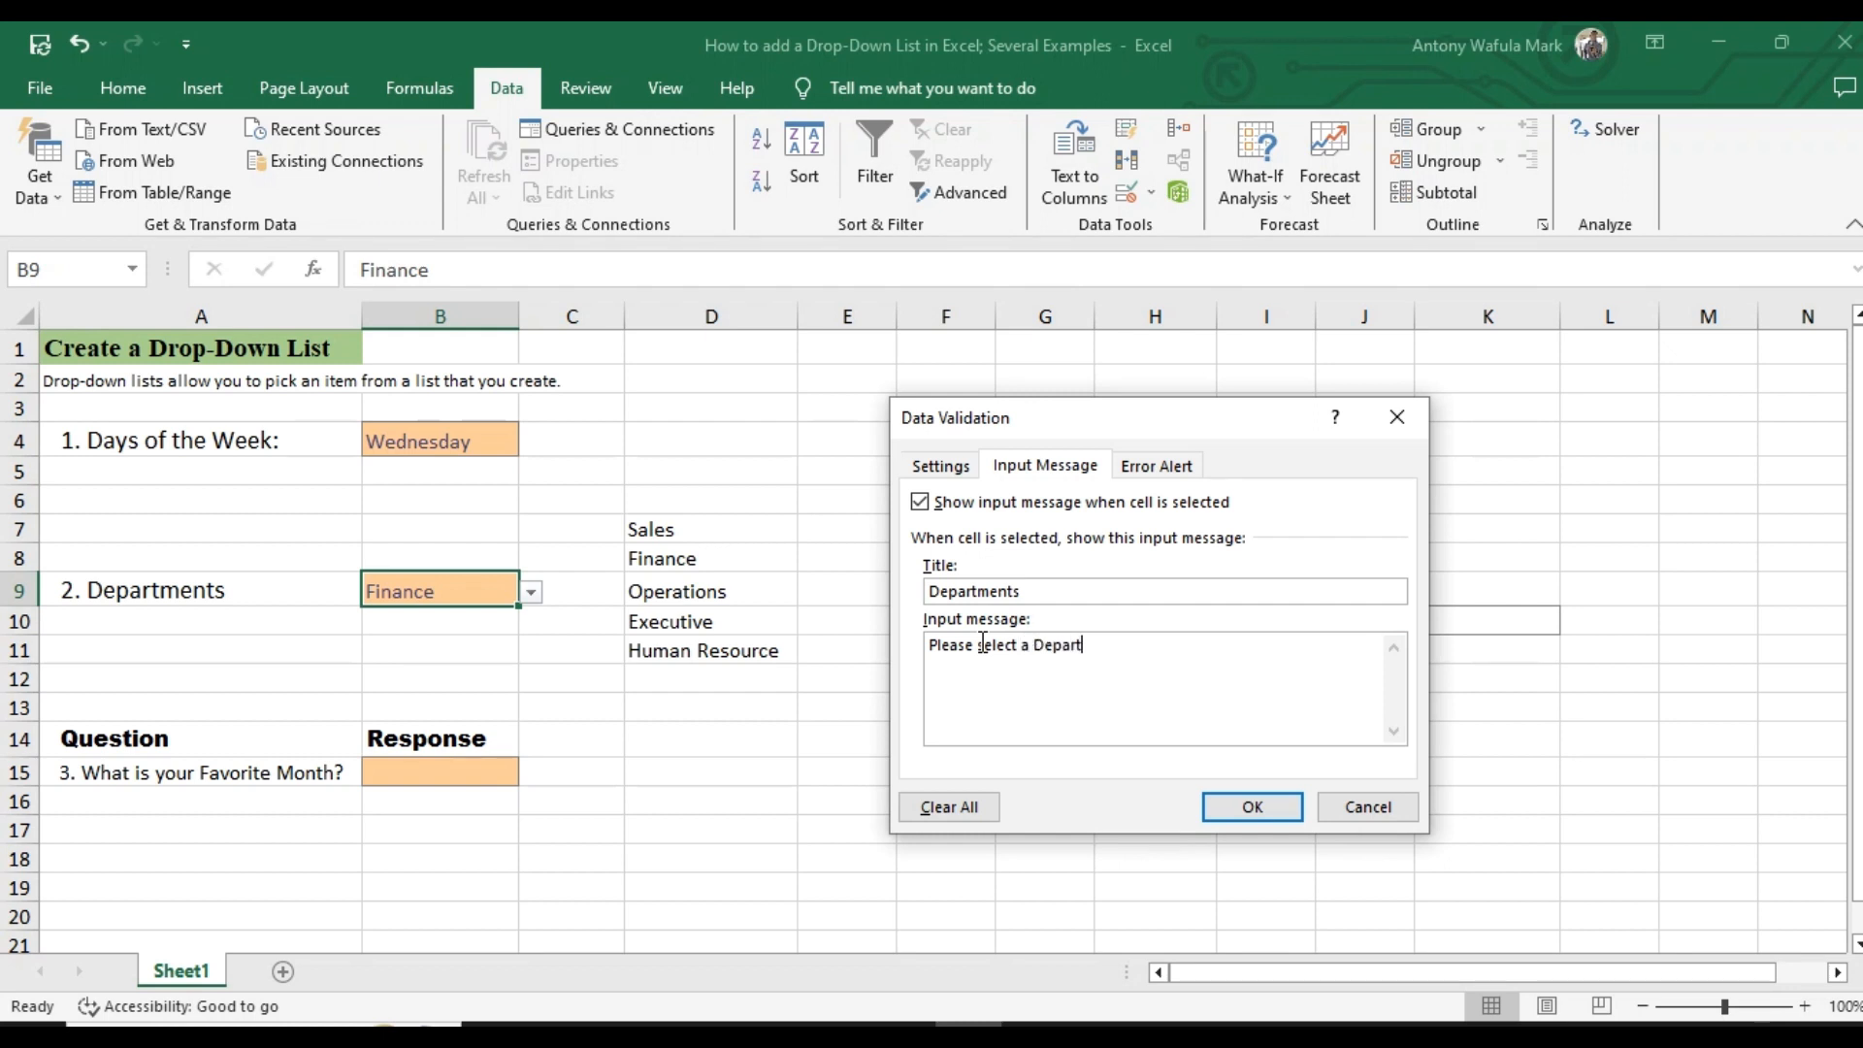
type("ment Name from the List")
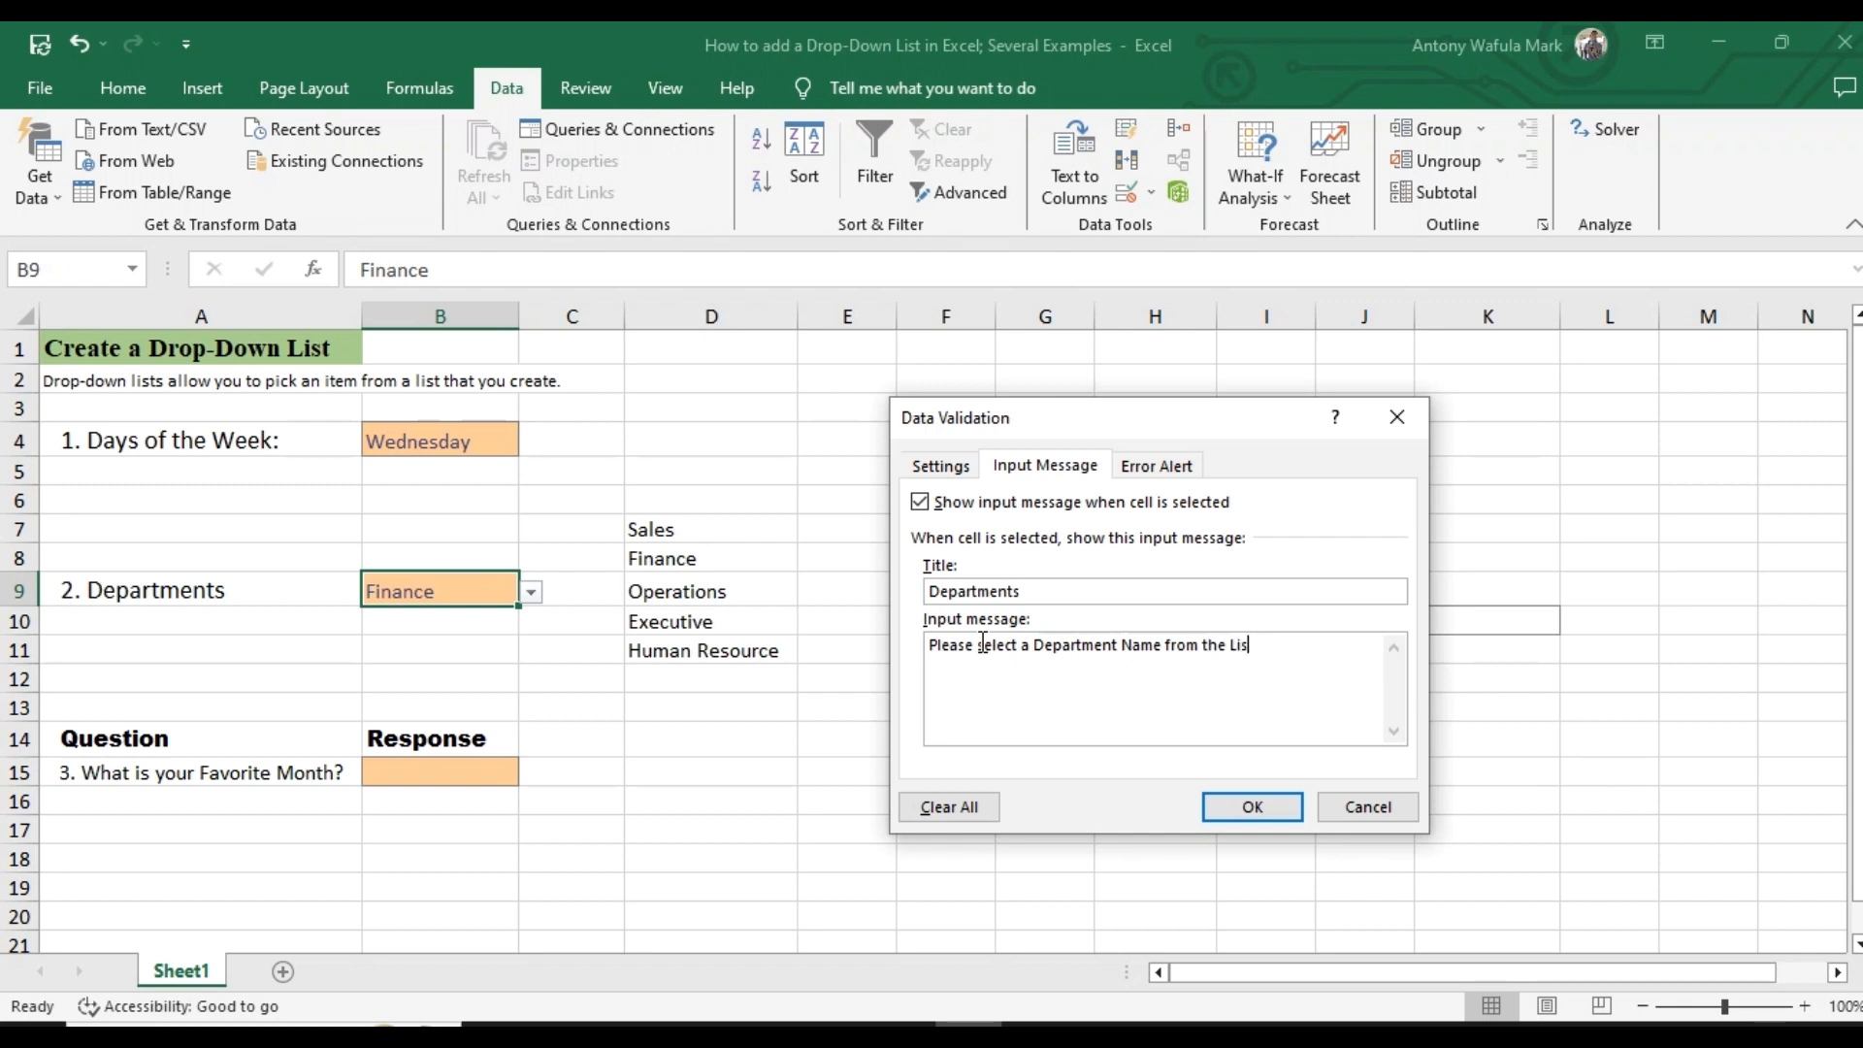
left_click(1244, 807)
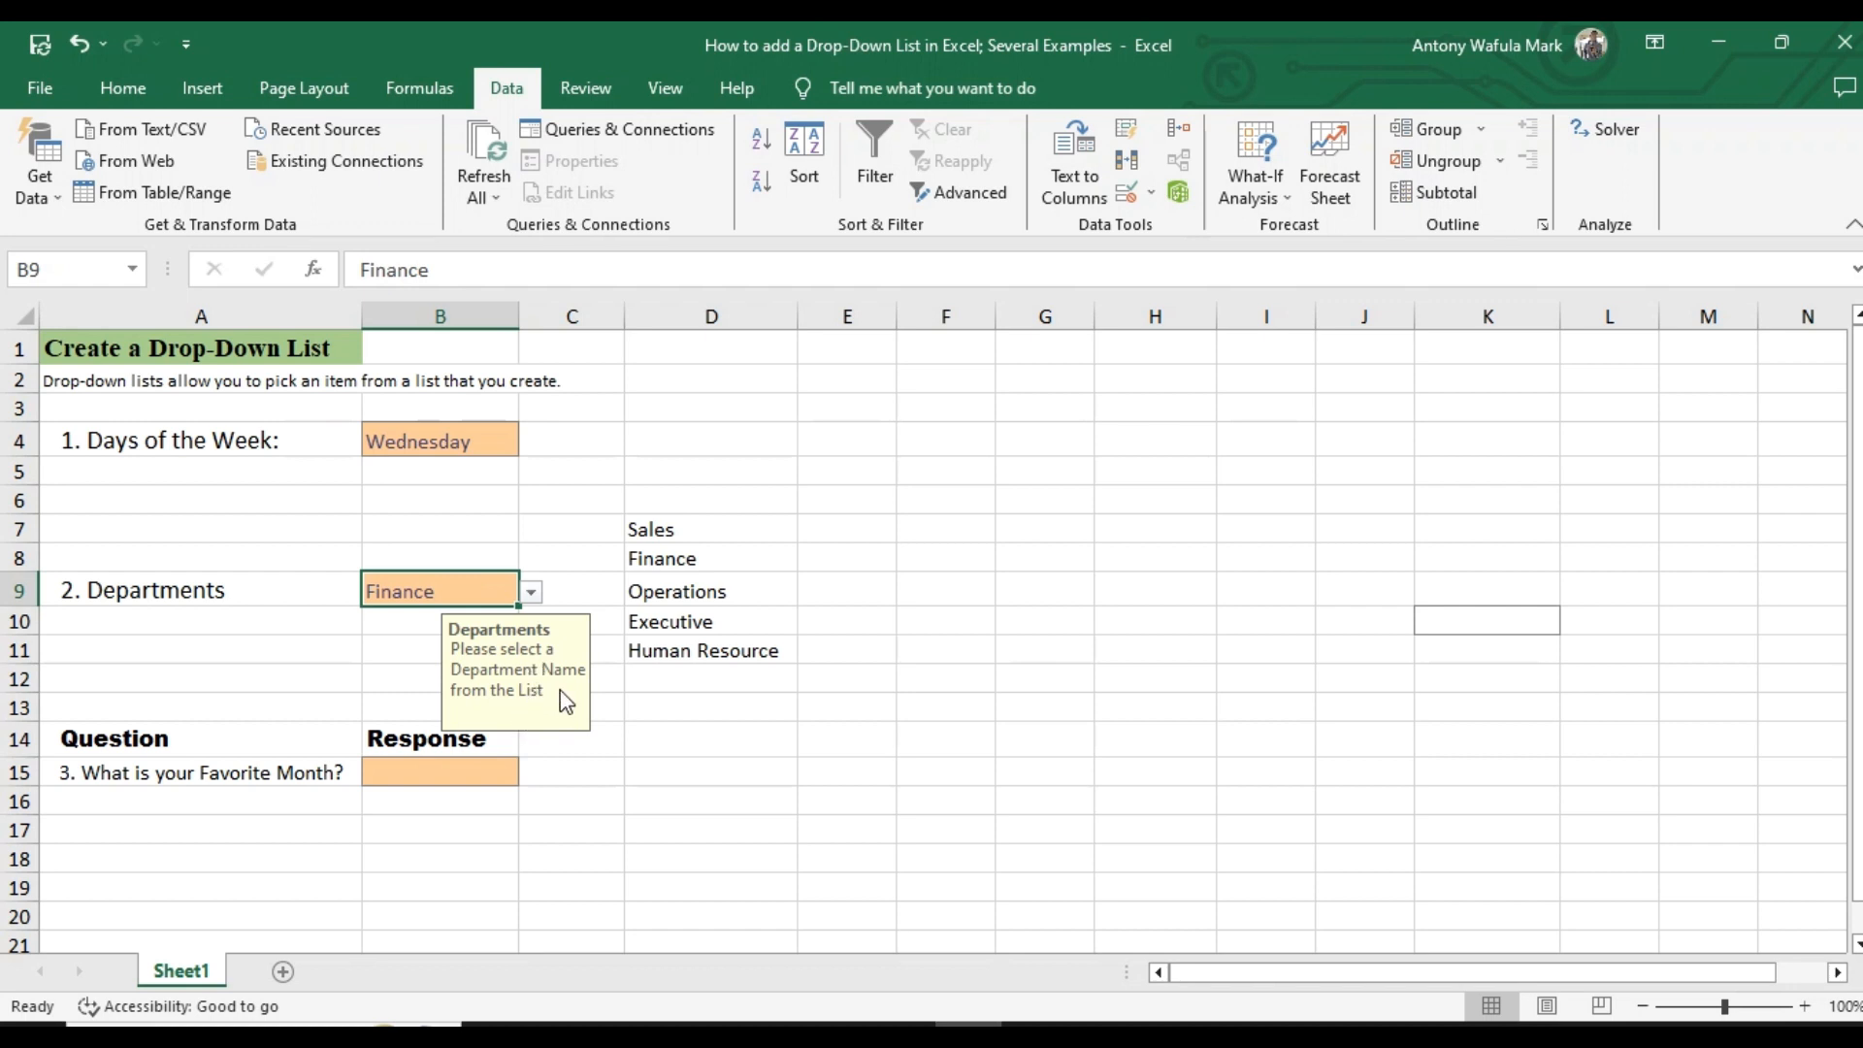
left_click(534, 596)
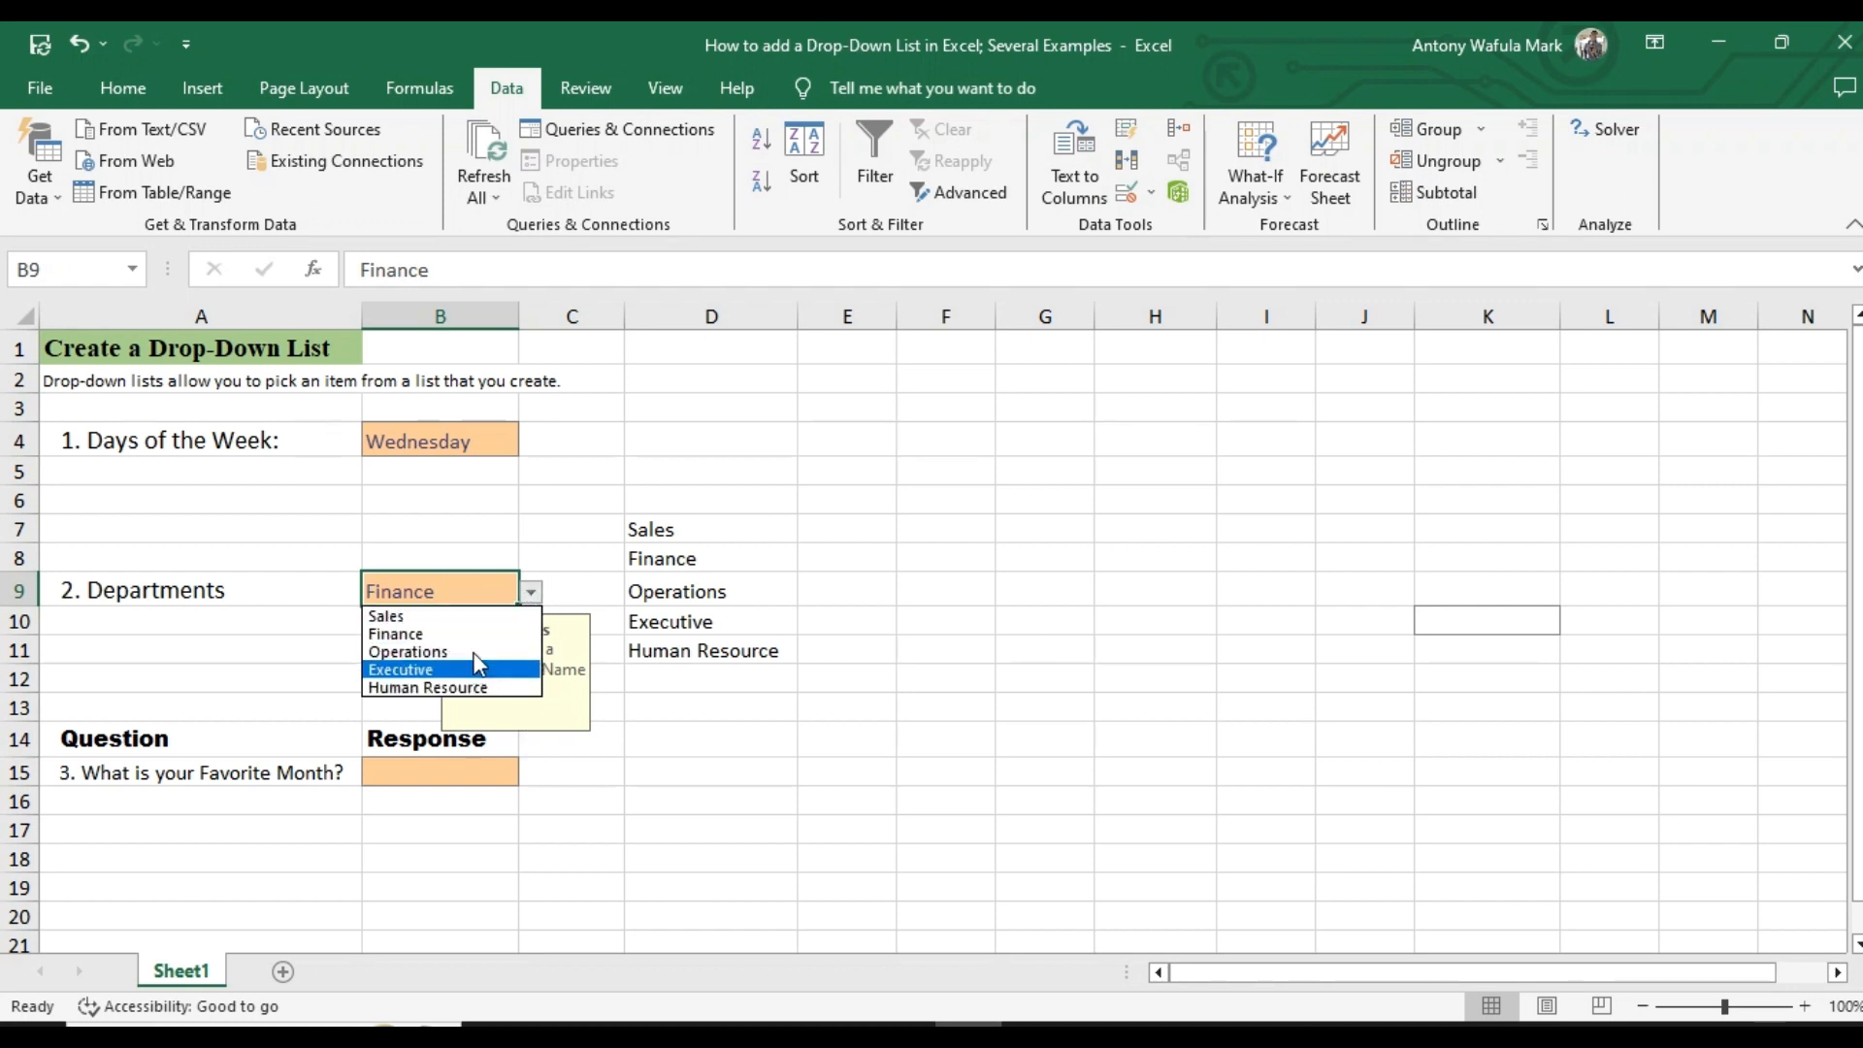
left_click(467, 688)
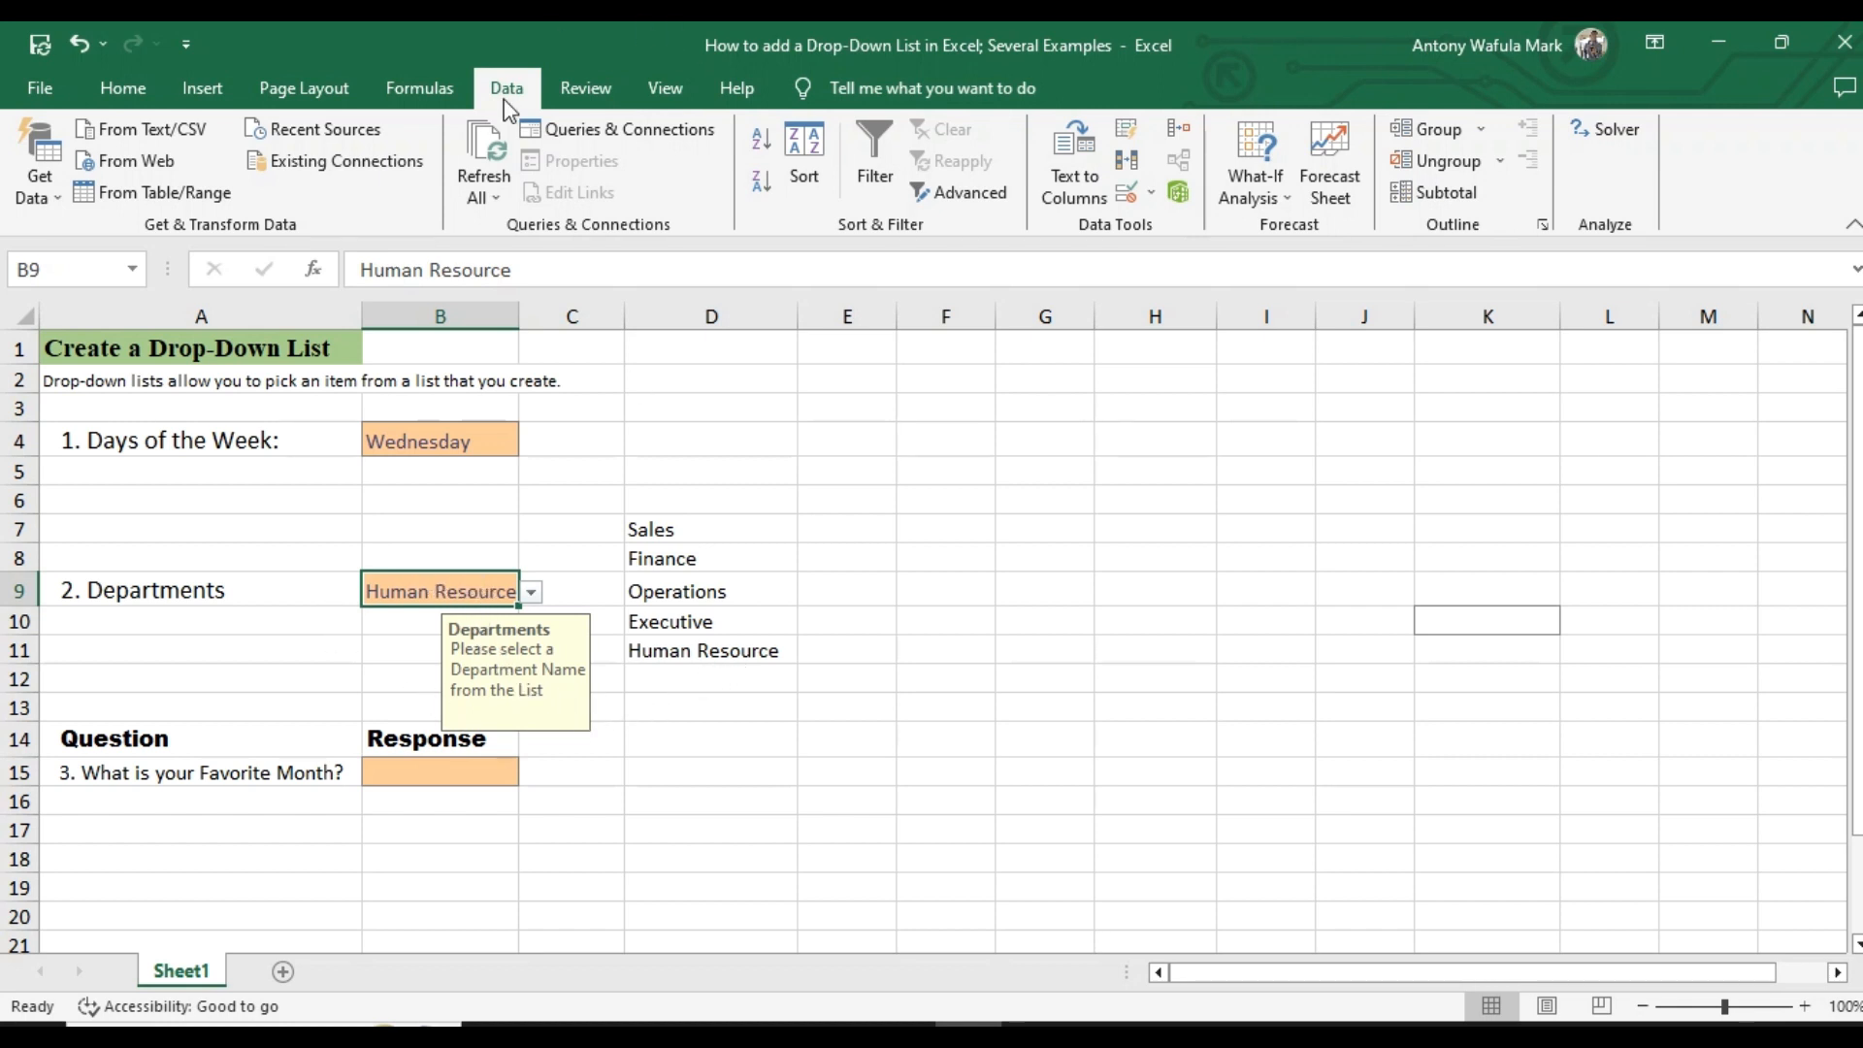
Set up an error alert for B9's validation with the style Stop and the title Department.
left_click(1123, 193)
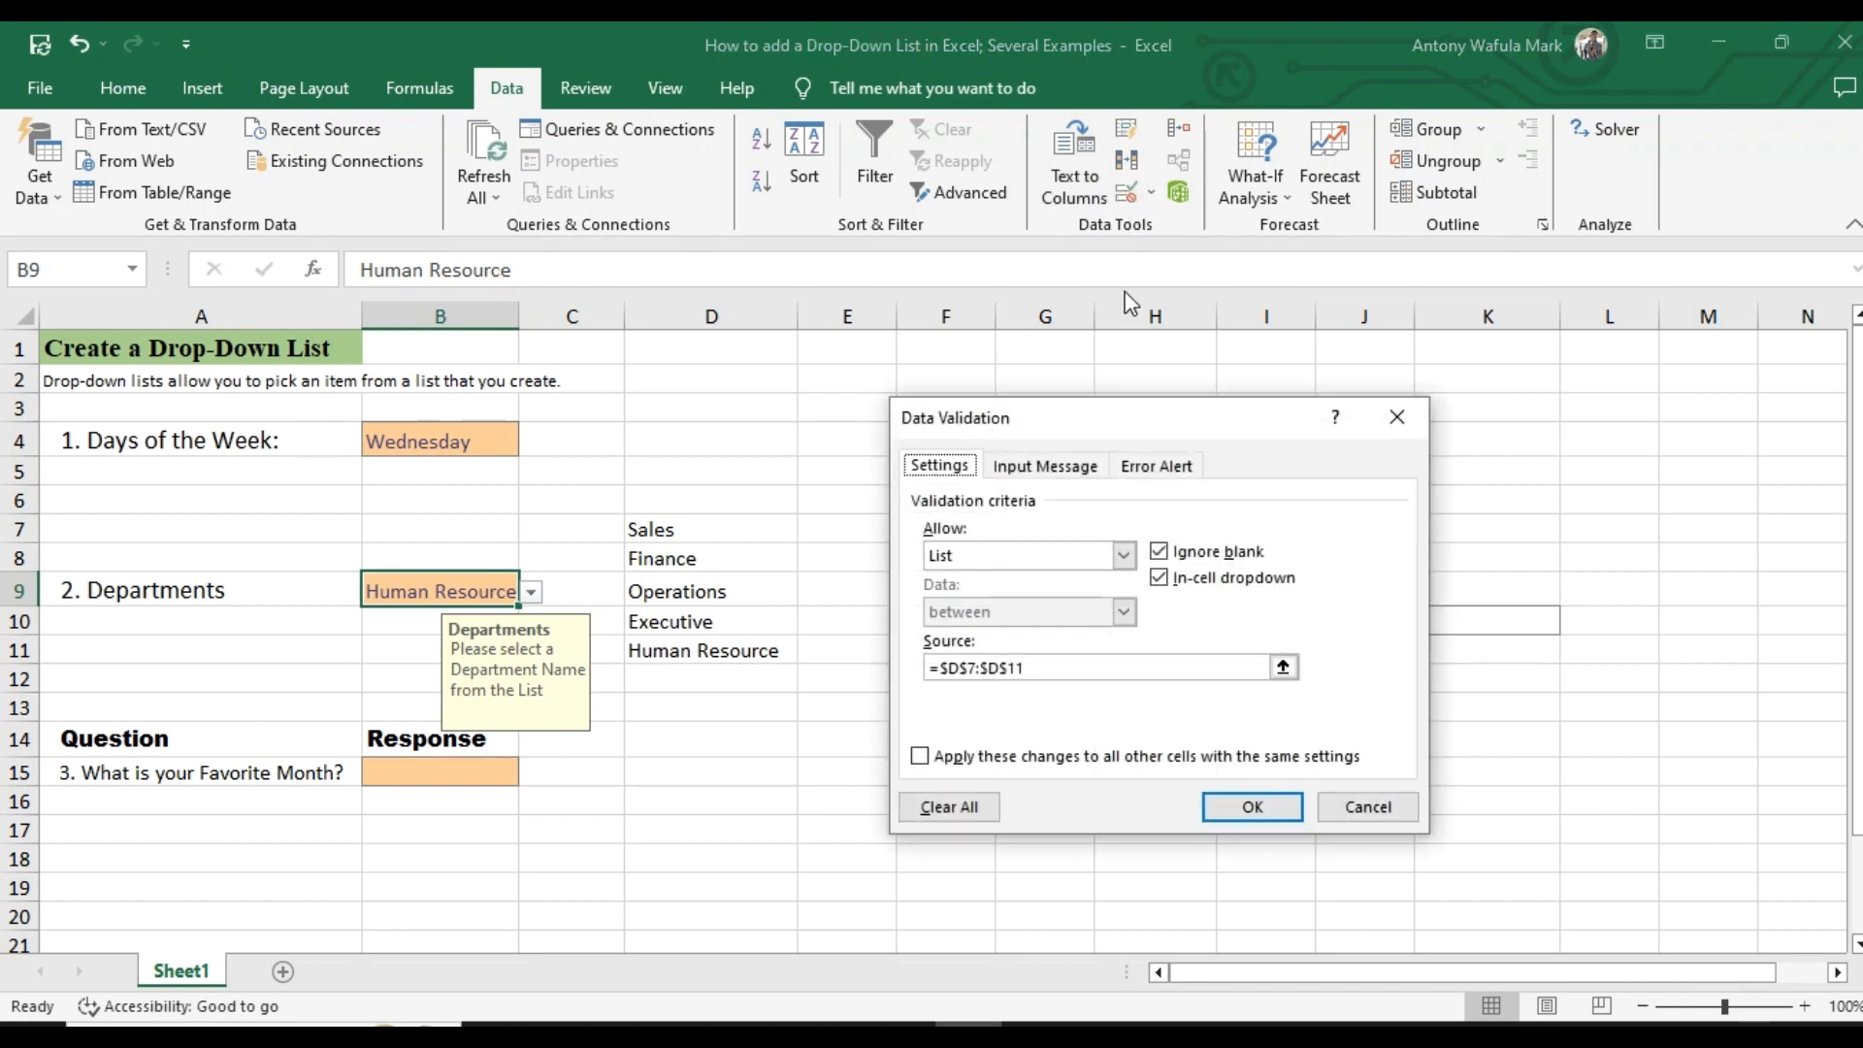
left_click(1156, 471)
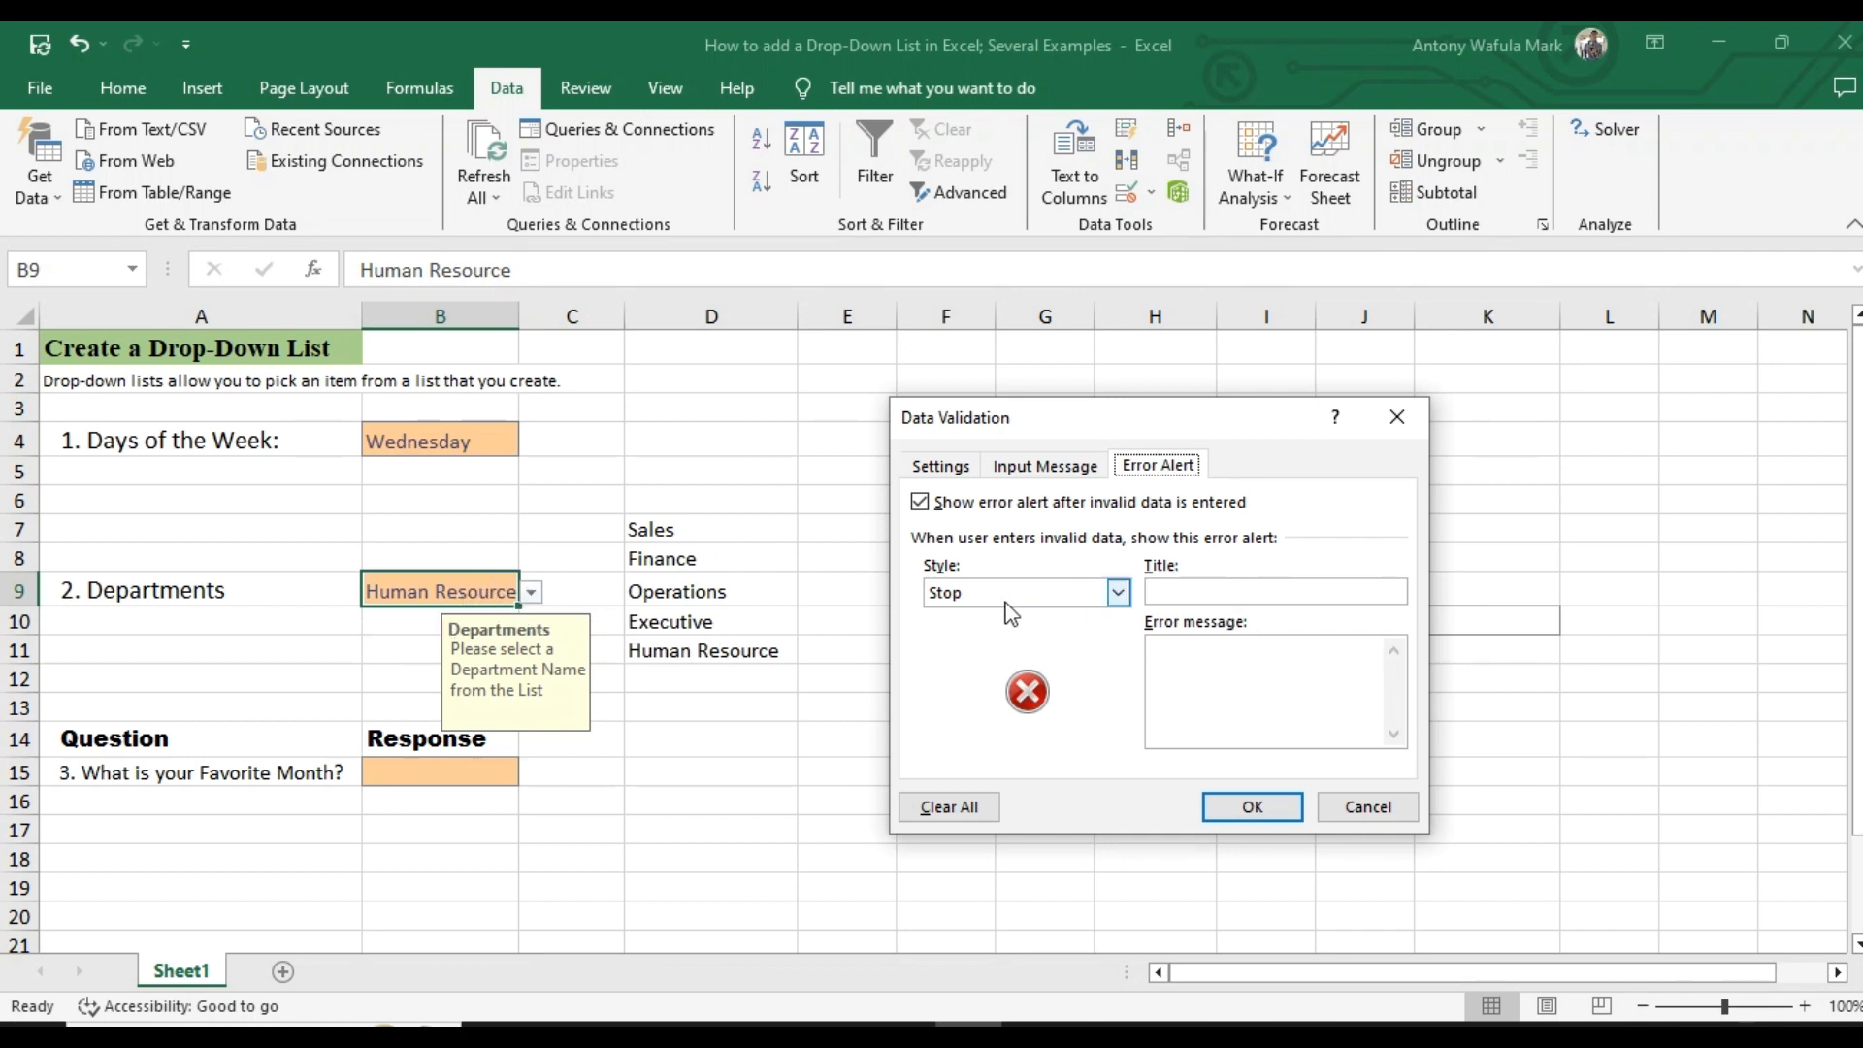
left_click(1118, 592)
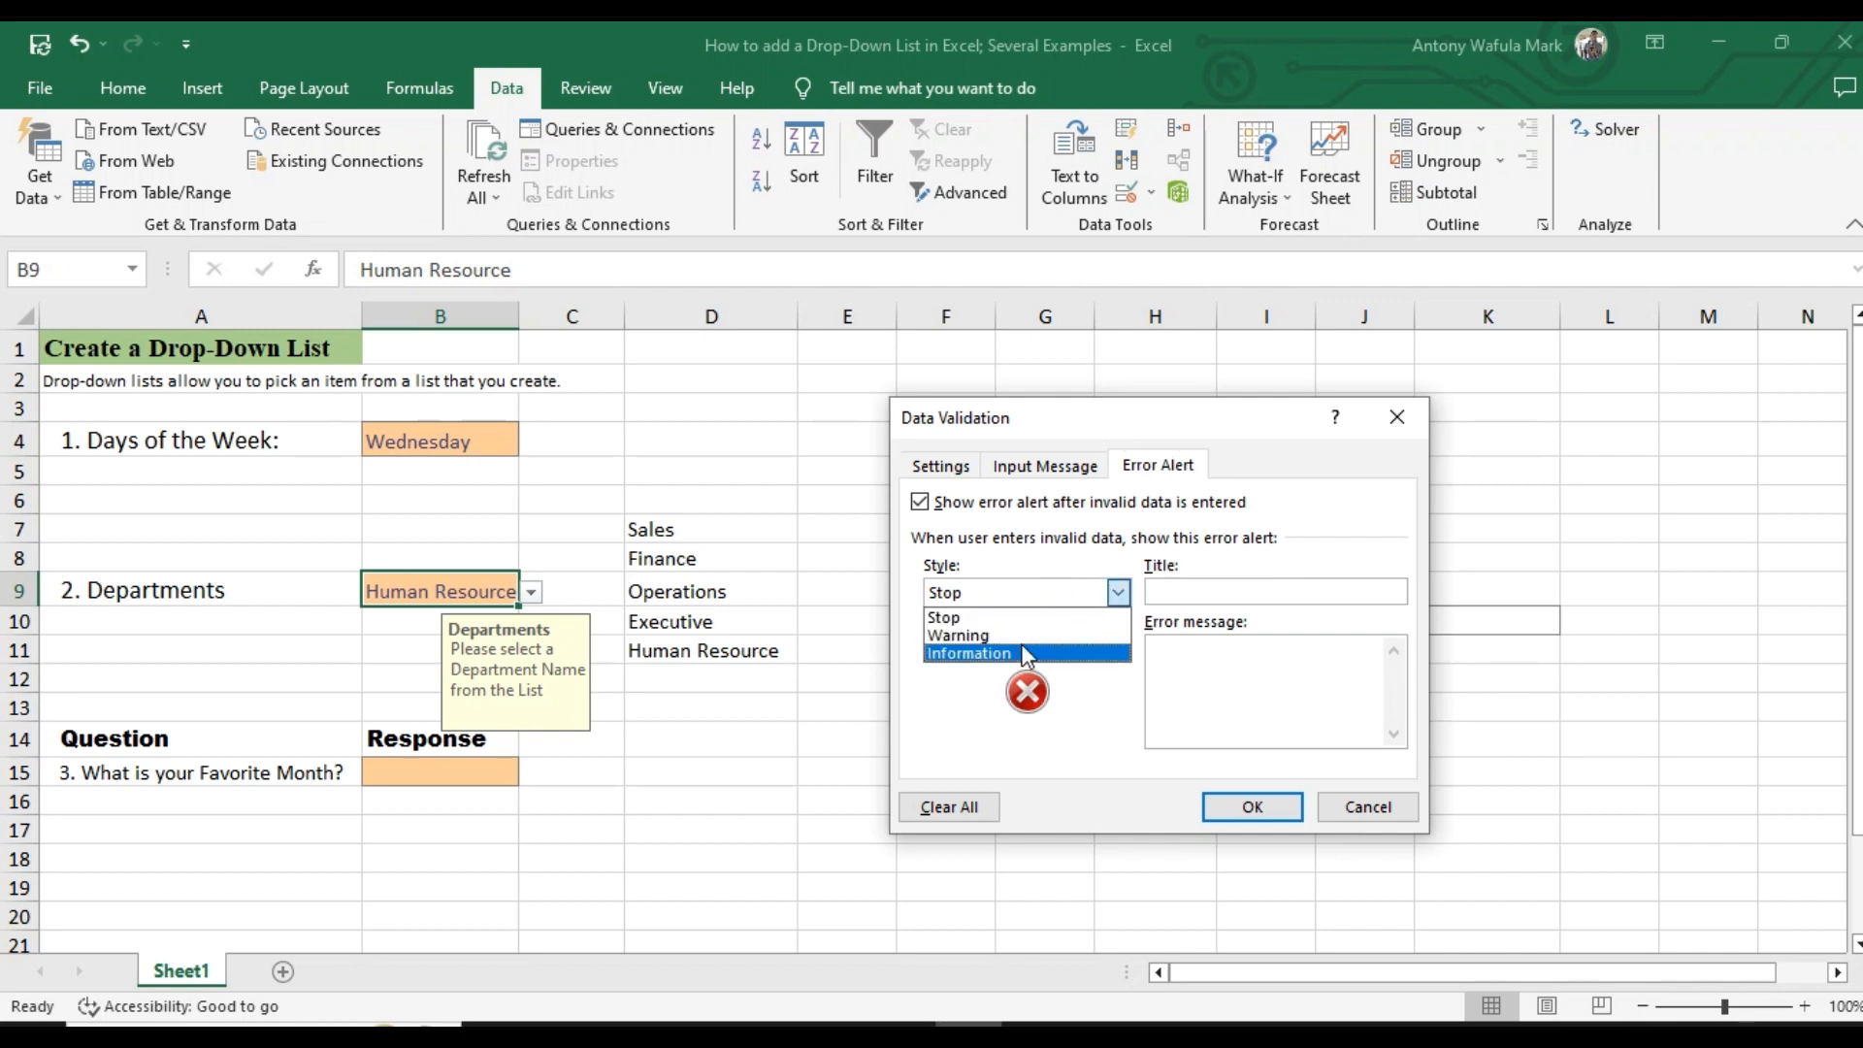
left_click(998, 619)
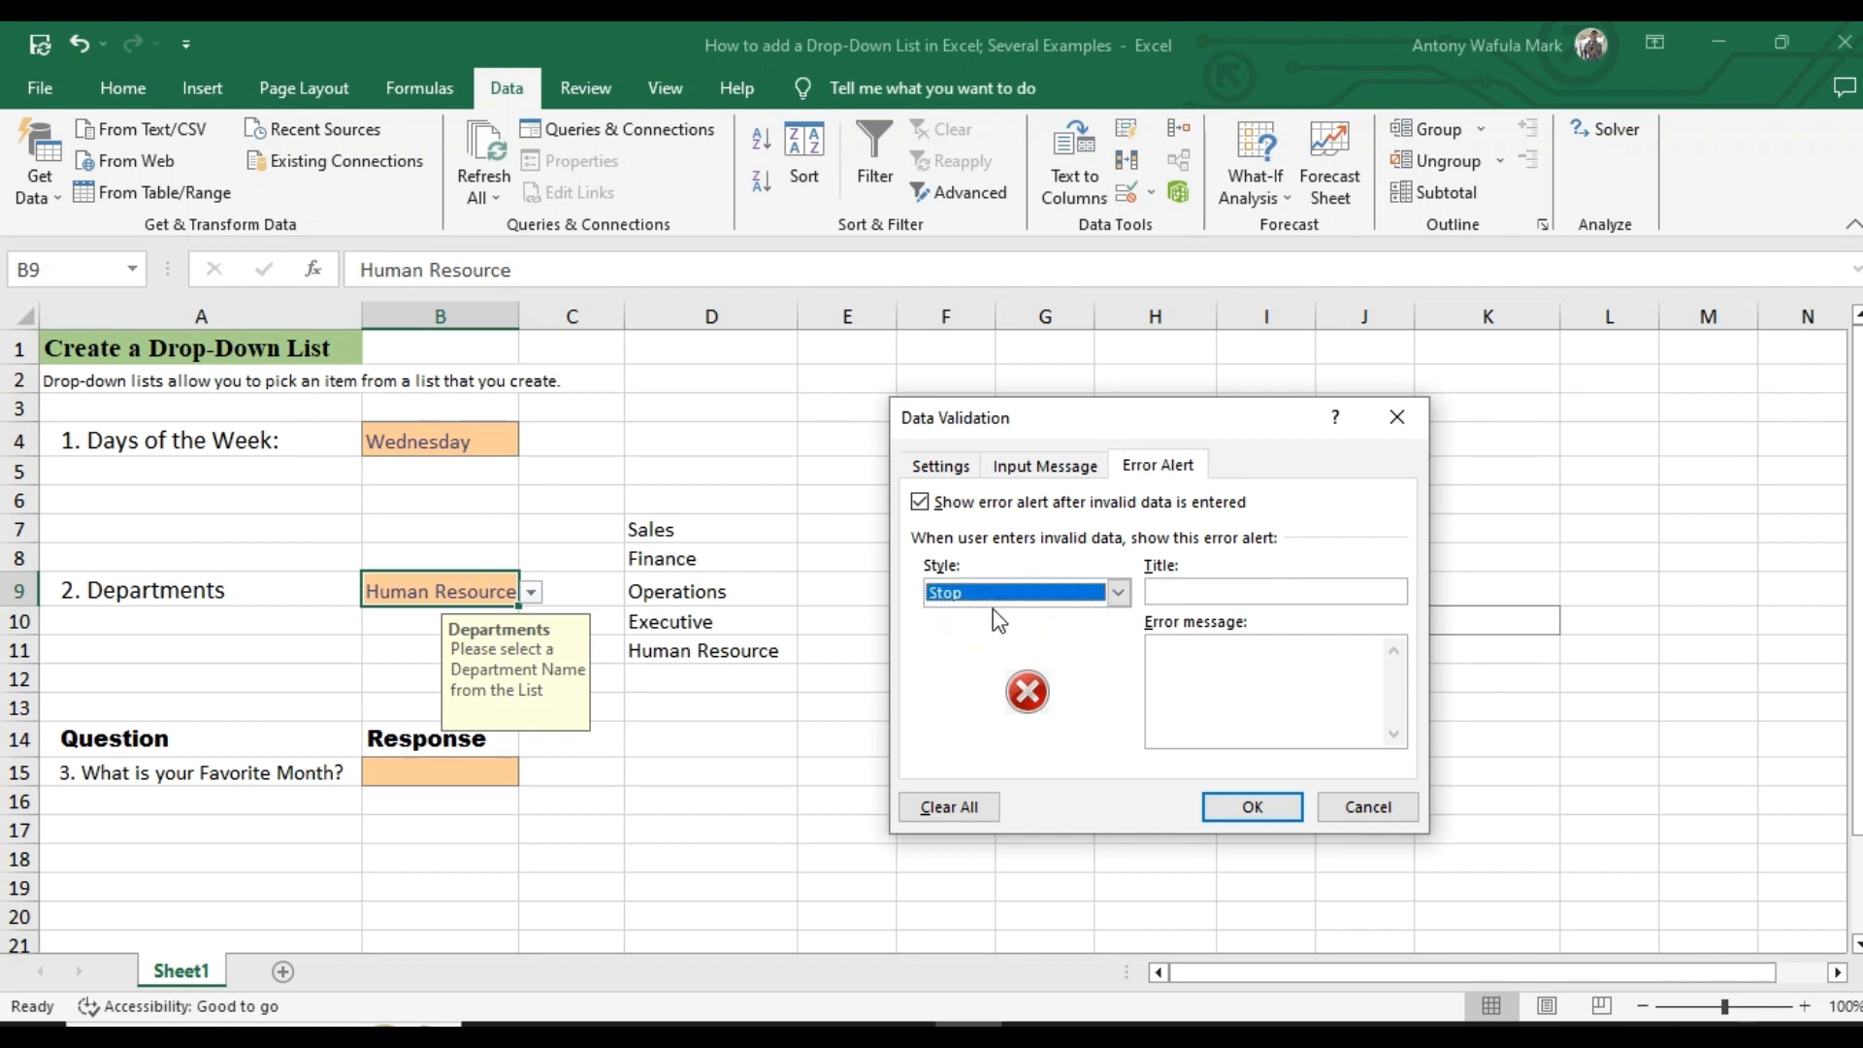
left_click(1218, 593)
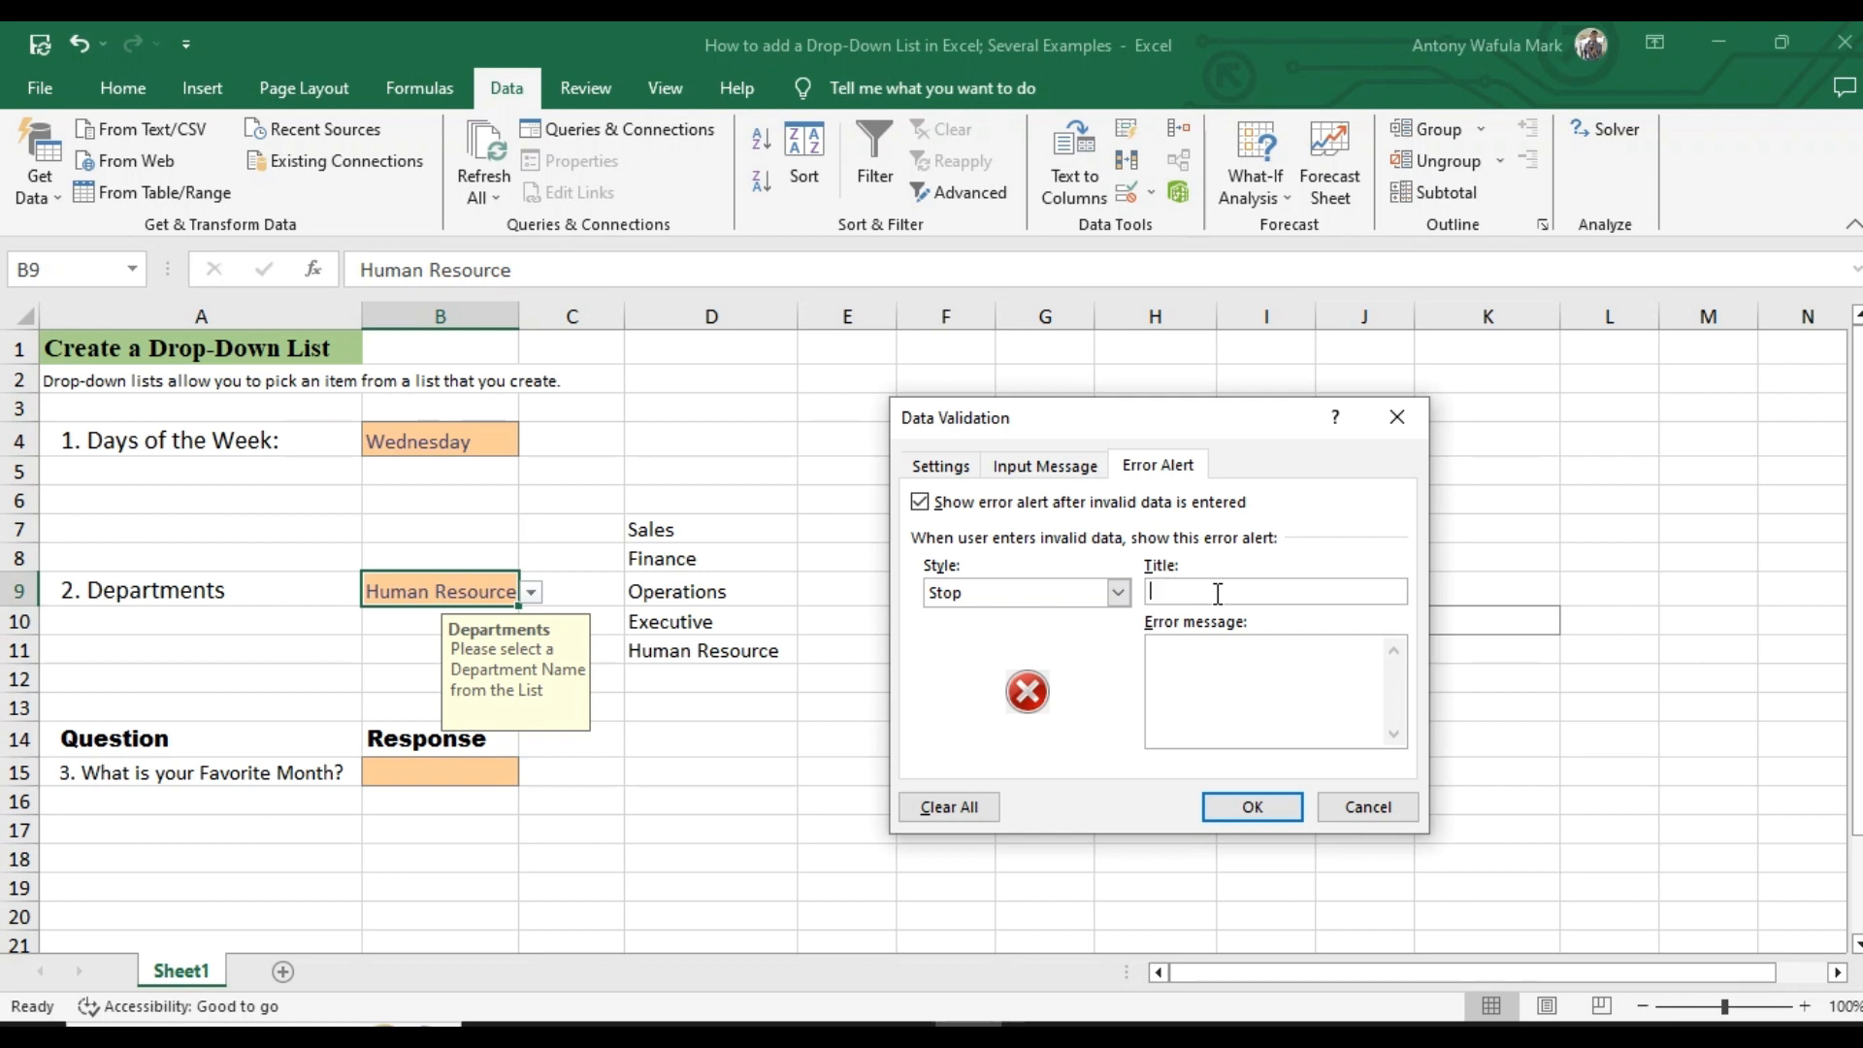
type("Departme")
Set B9's error message to "Please select a department name from the list" and apply the validation.
left_click(1225, 655)
type("Please select a department nam")
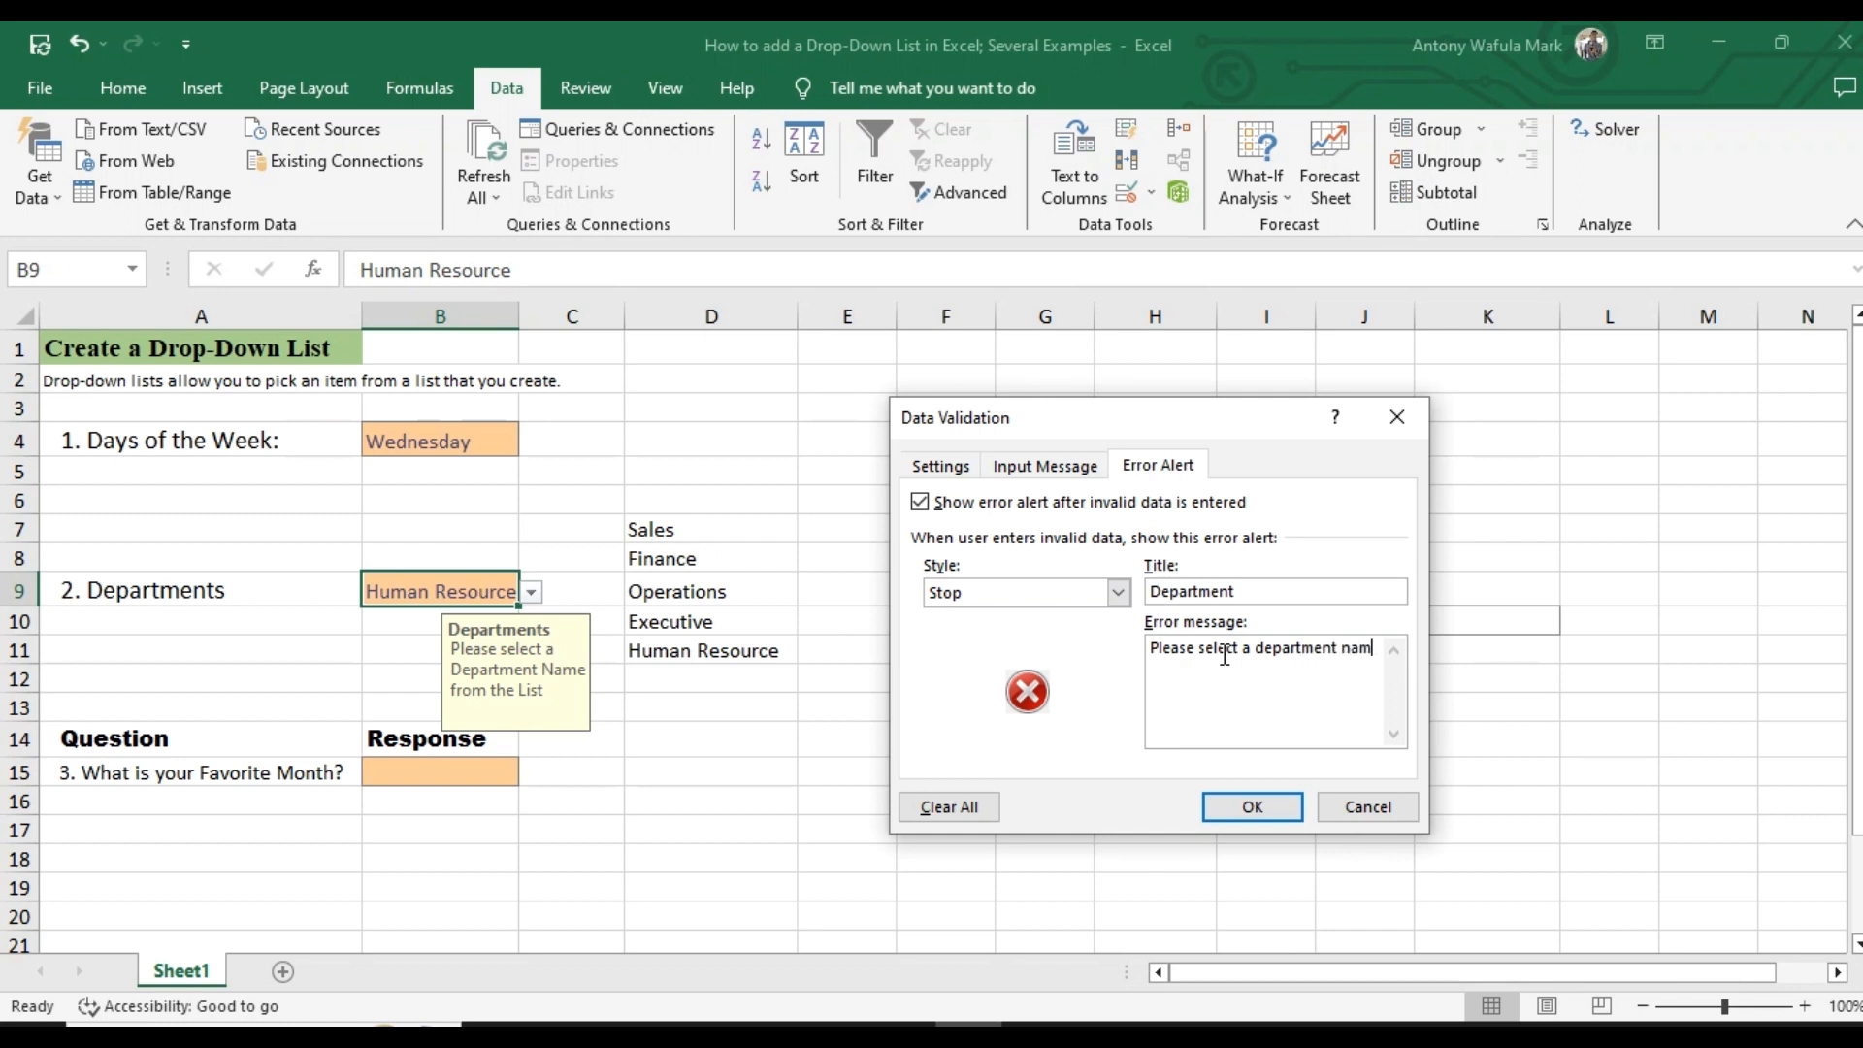
type("e from the list")
left_click(1252, 804)
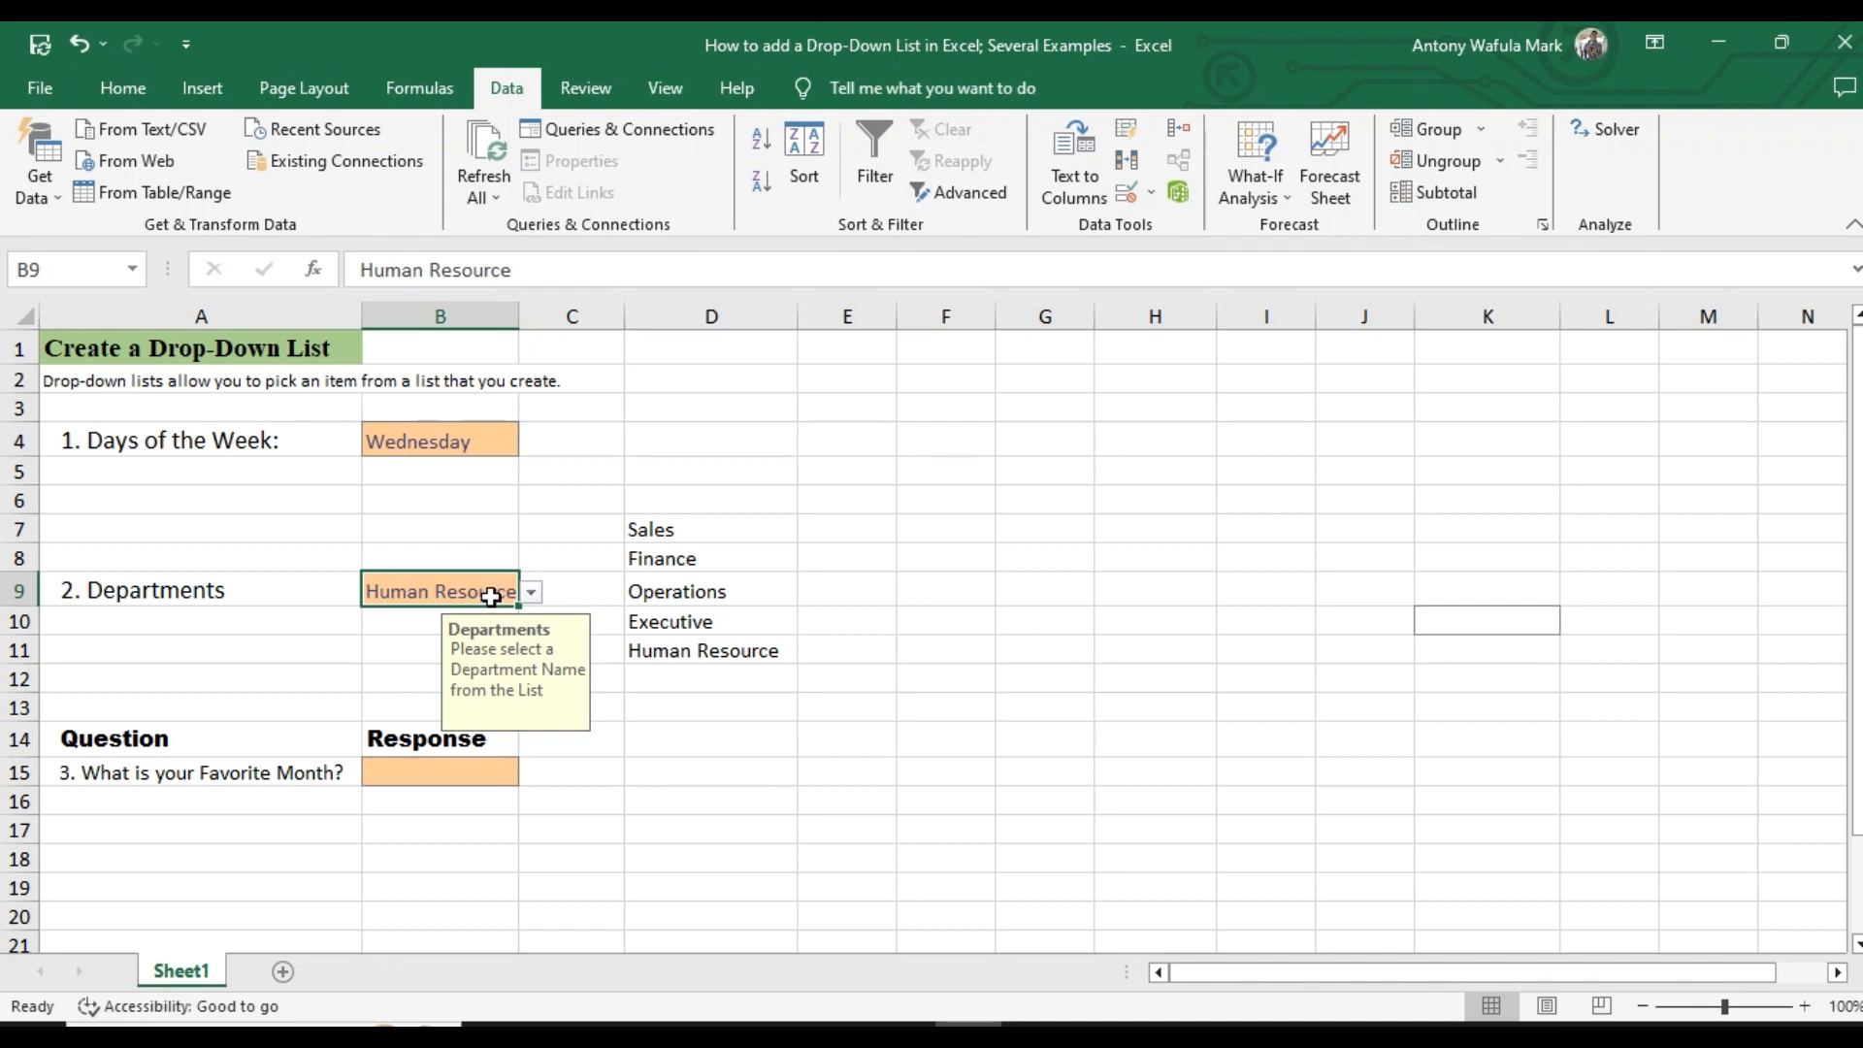
Clear B9, test its error alert with the invalid entry "some", and choose Operations from the drop-down instead.
key("BackSpace")
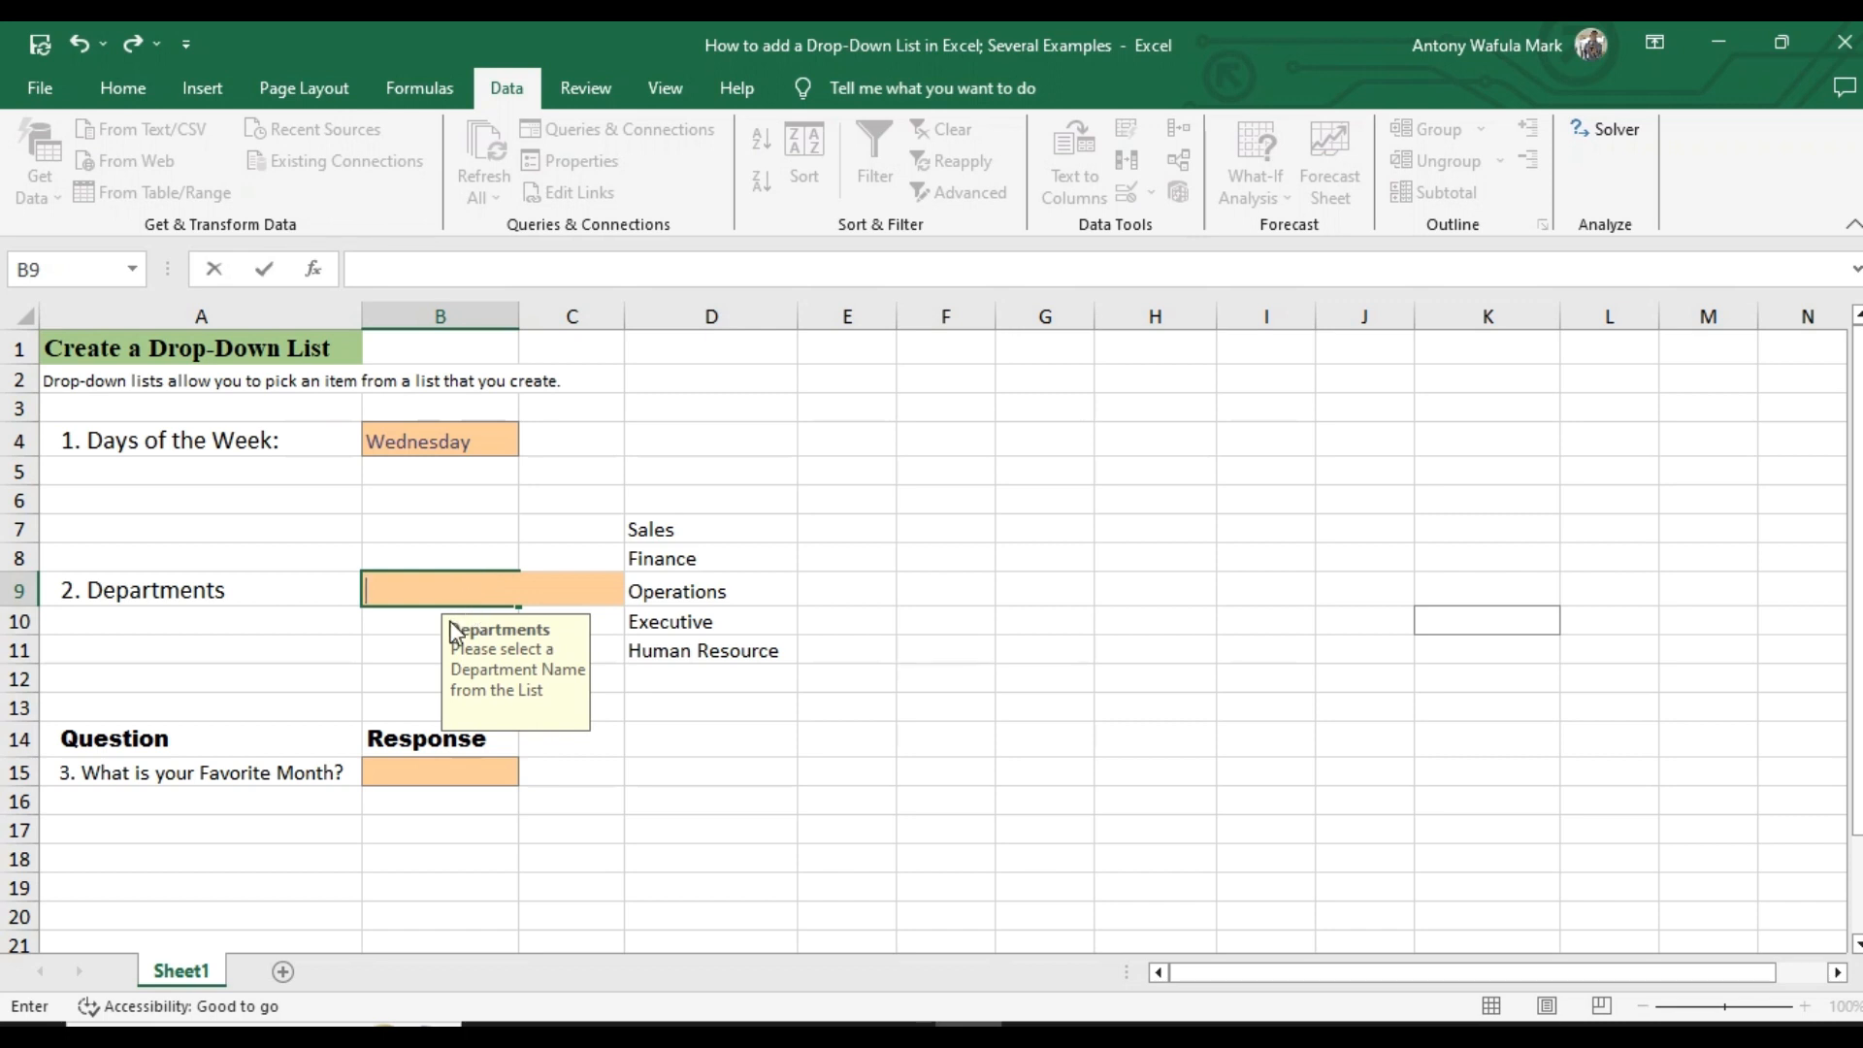
left_click(390, 647)
left_click(449, 594)
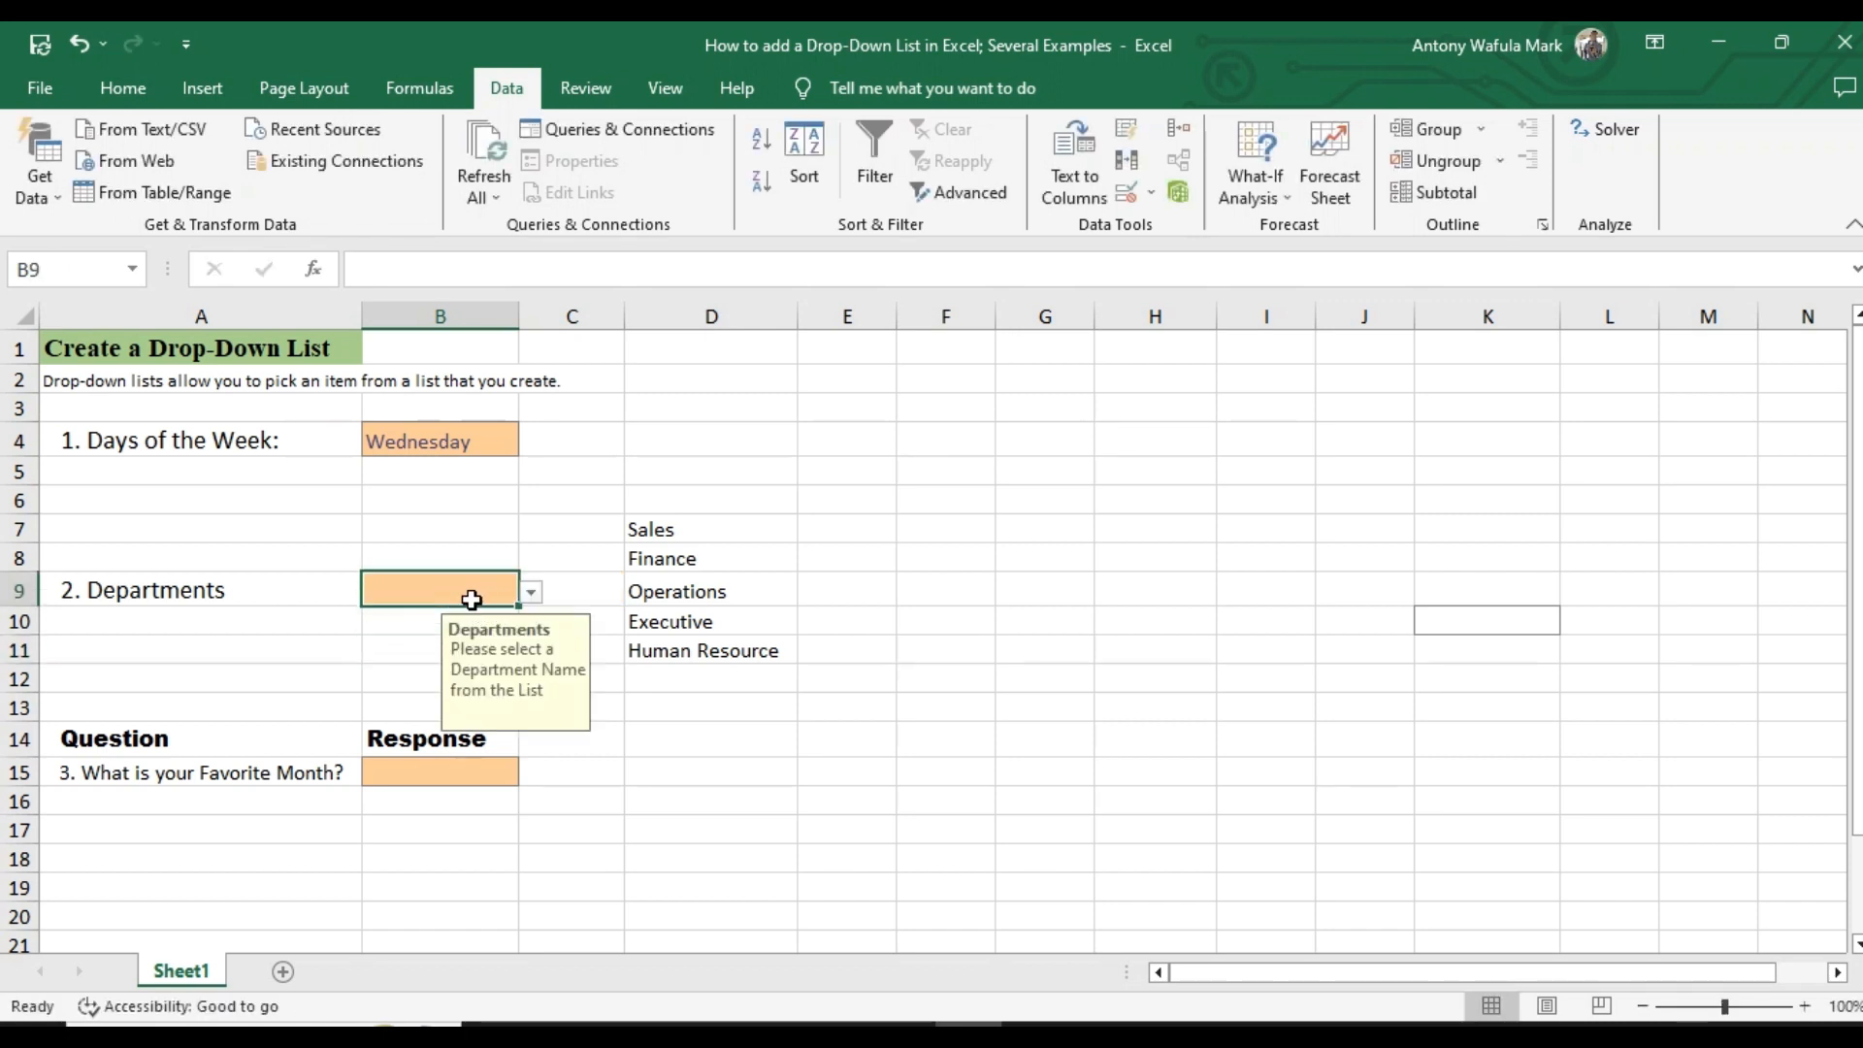
type("s")
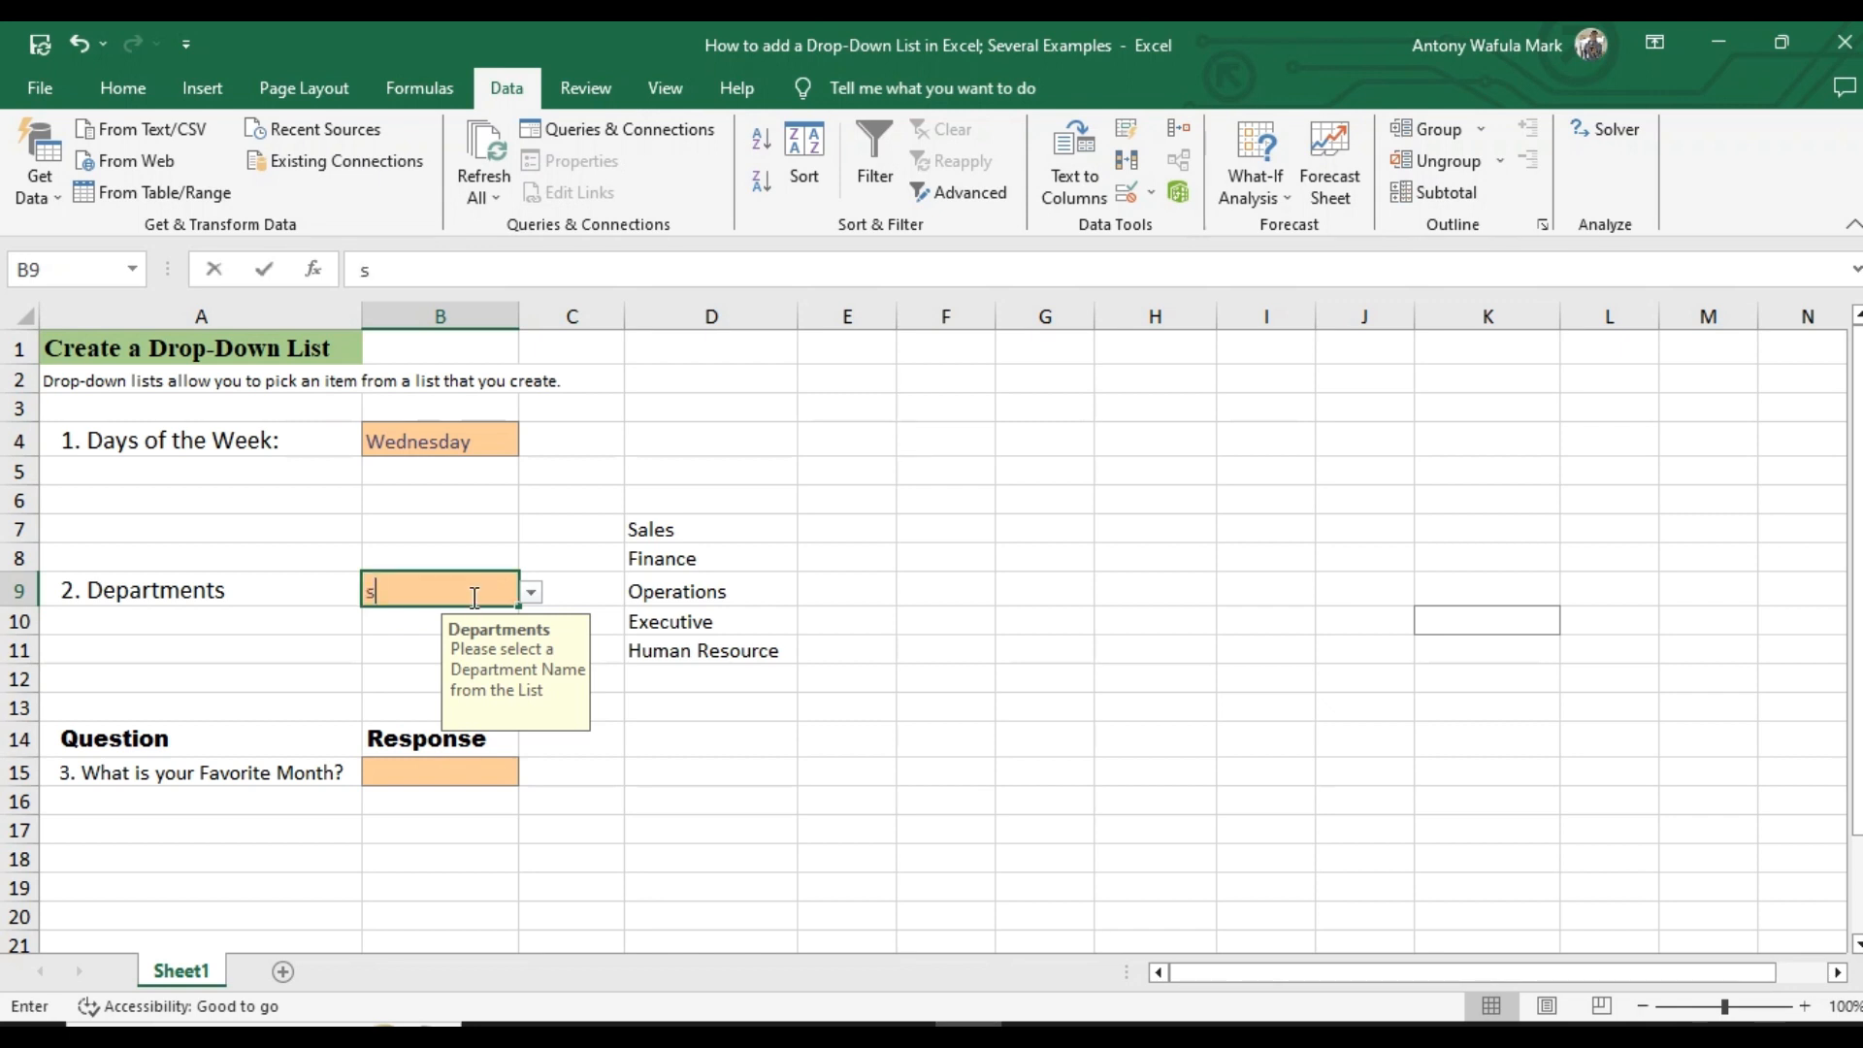
type("ome")
key("Return")
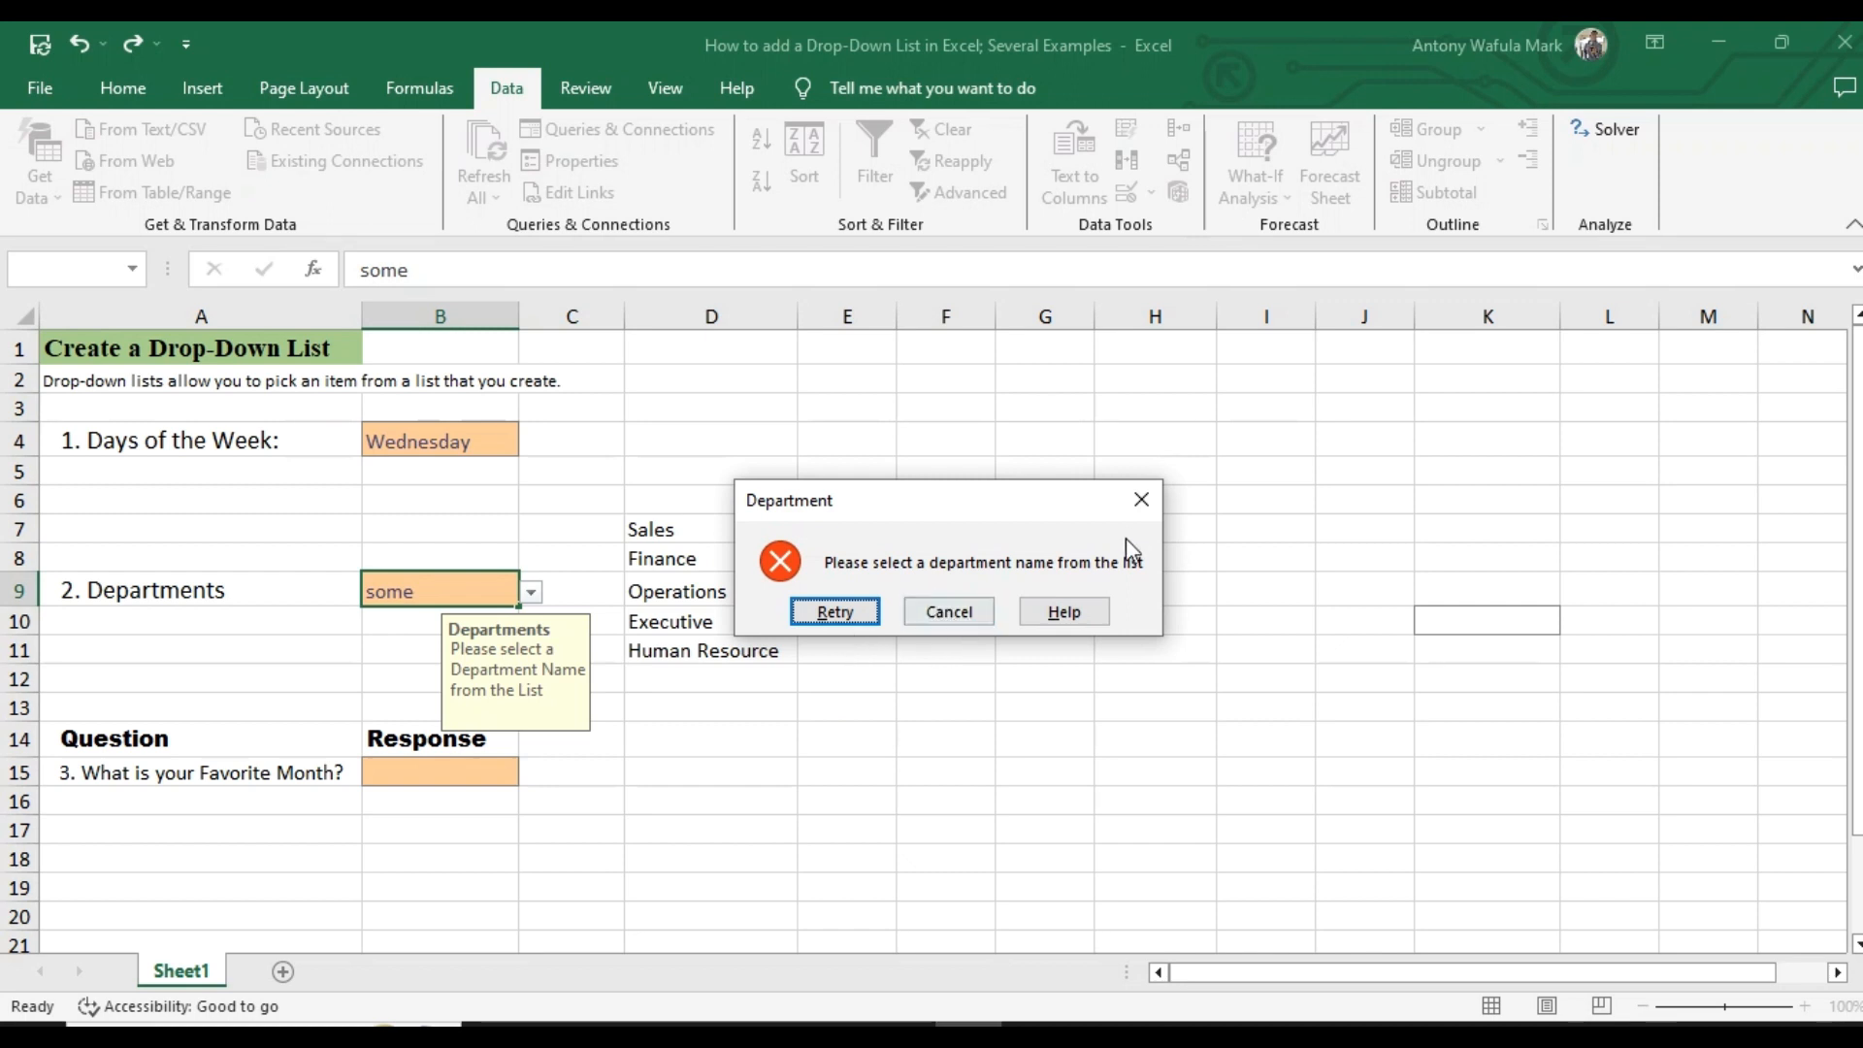
left_click(1140, 501)
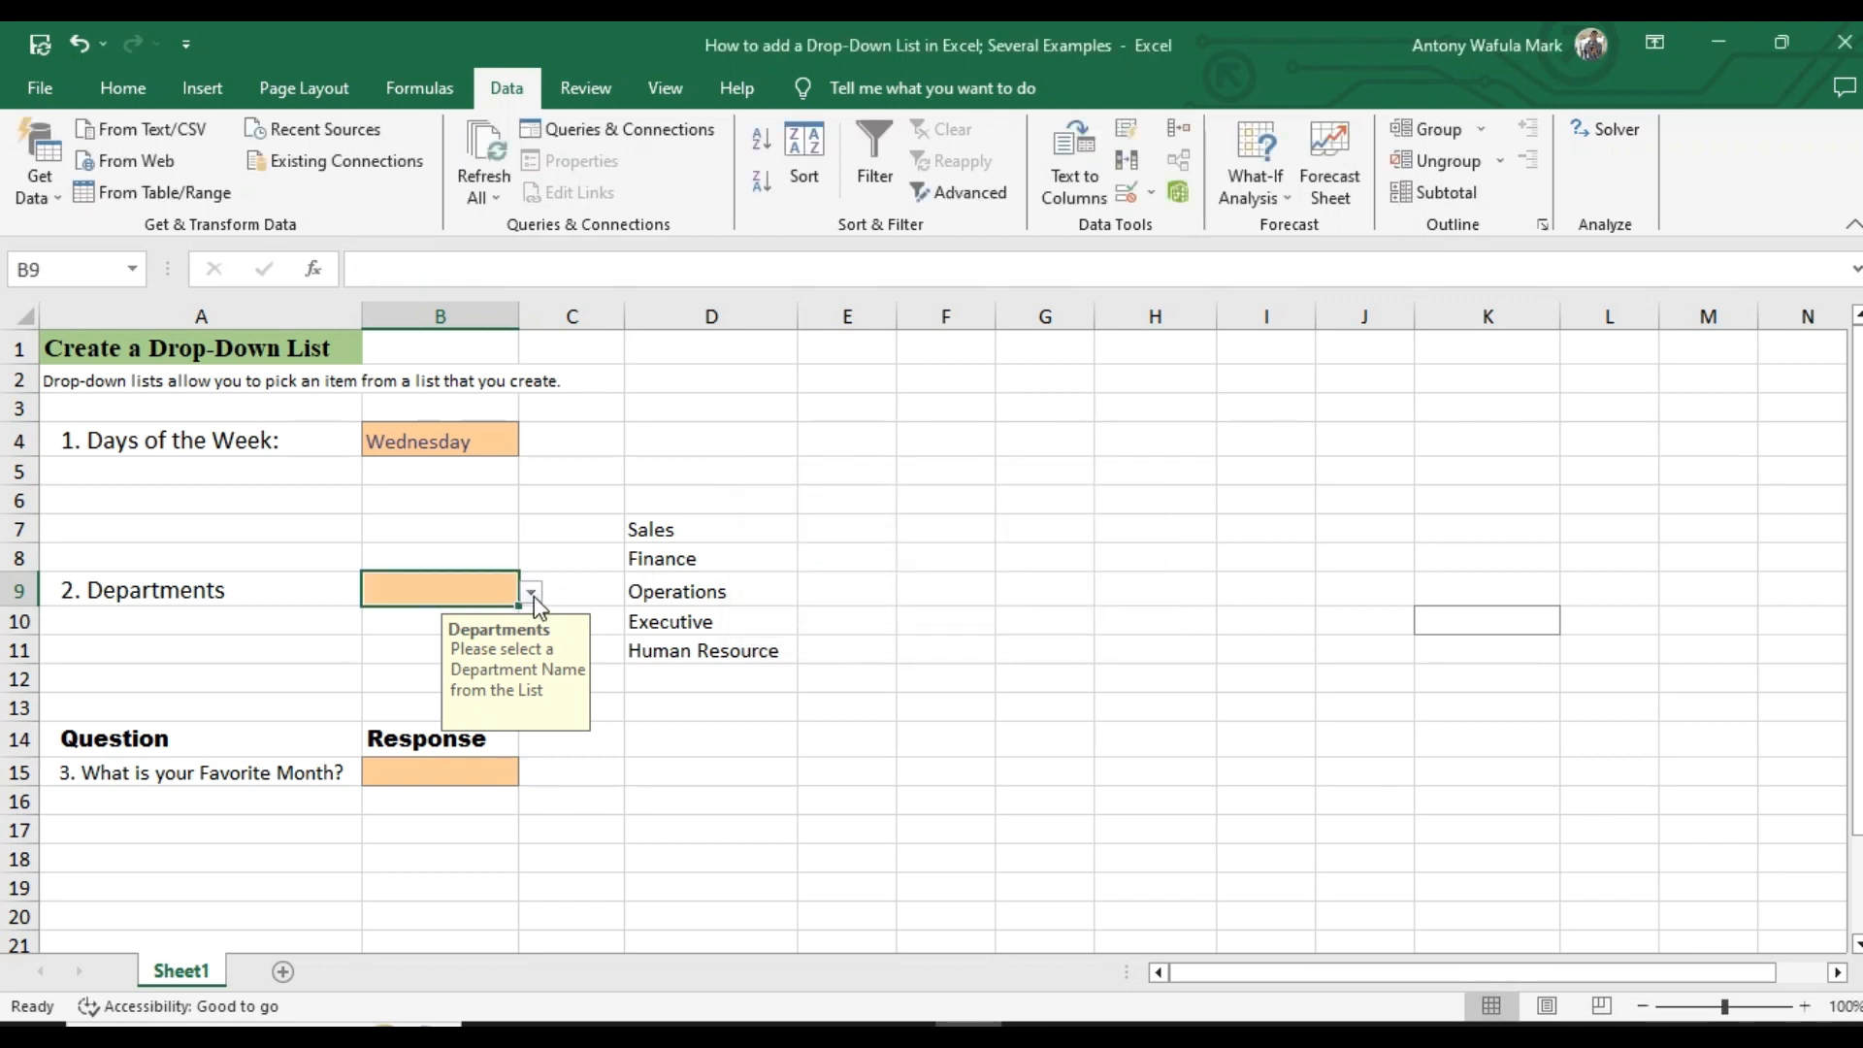
left_click(532, 594)
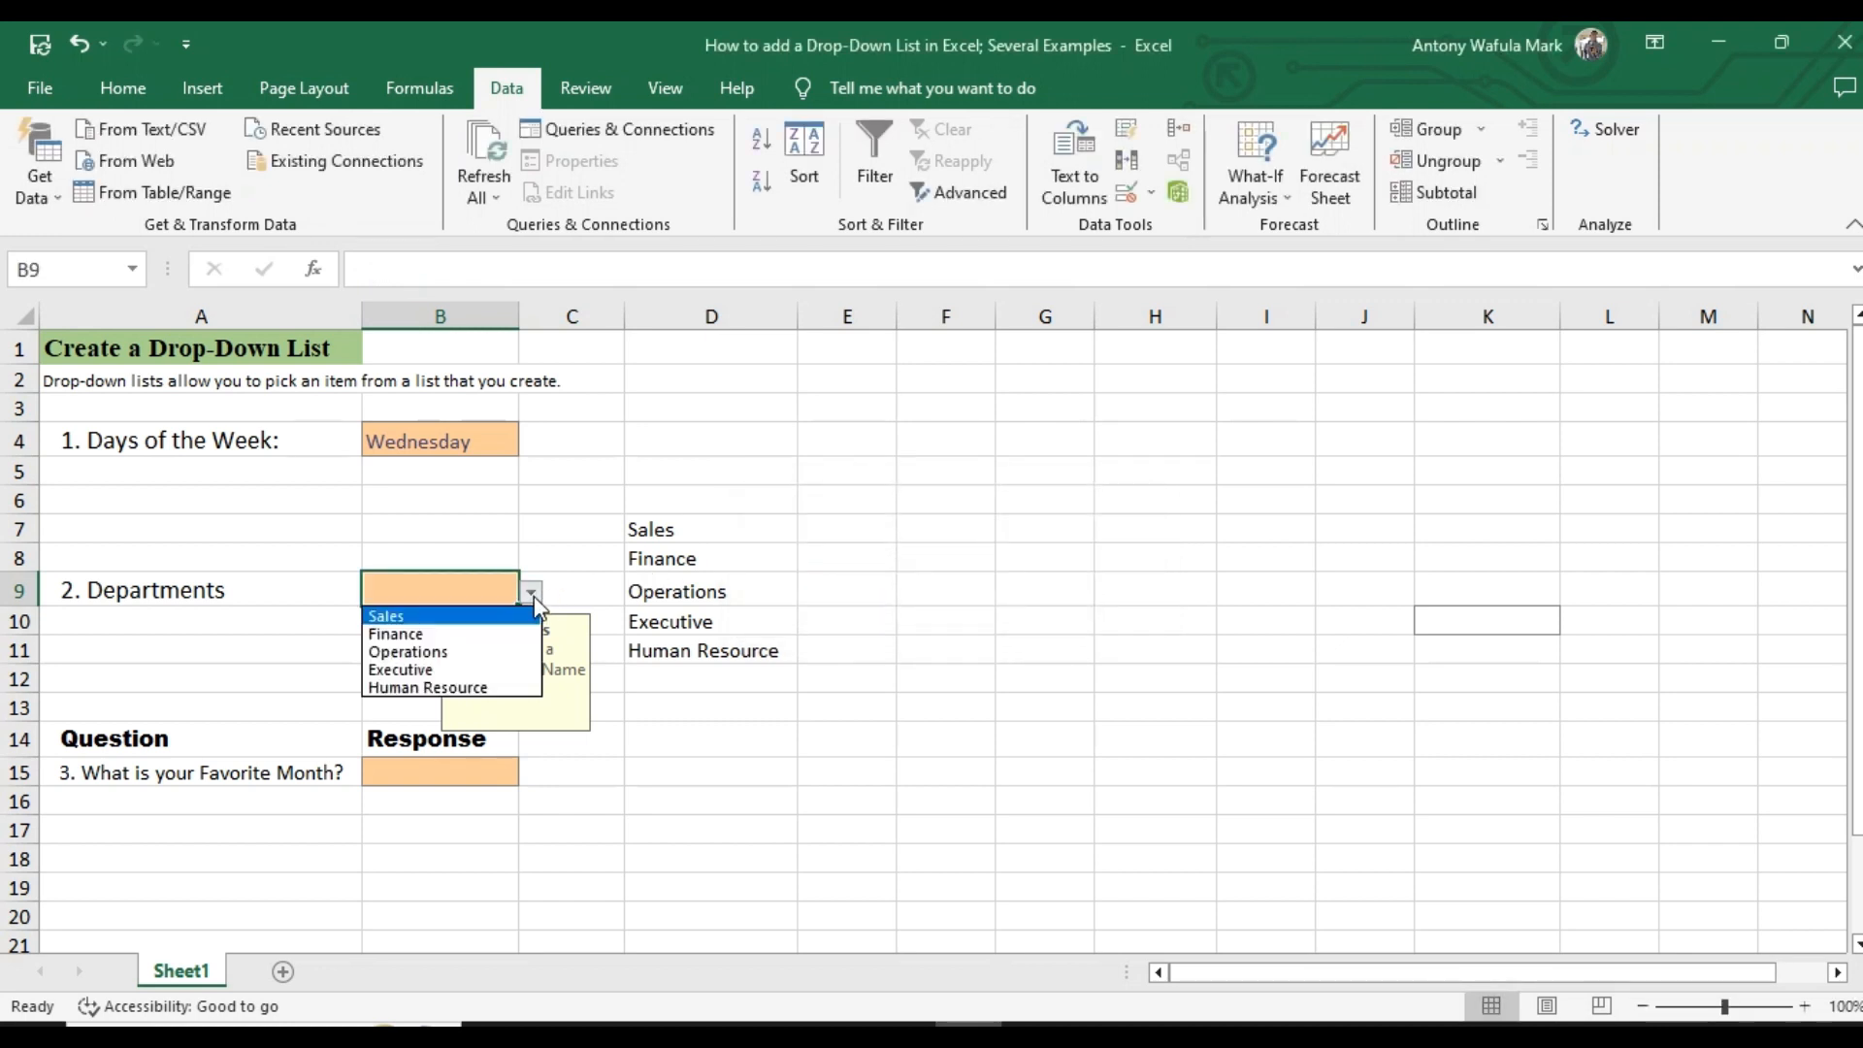
left_click(477, 652)
Enter January in D15 and February in D16, and fill the month series from January down to December in D26.
left_click(439, 772)
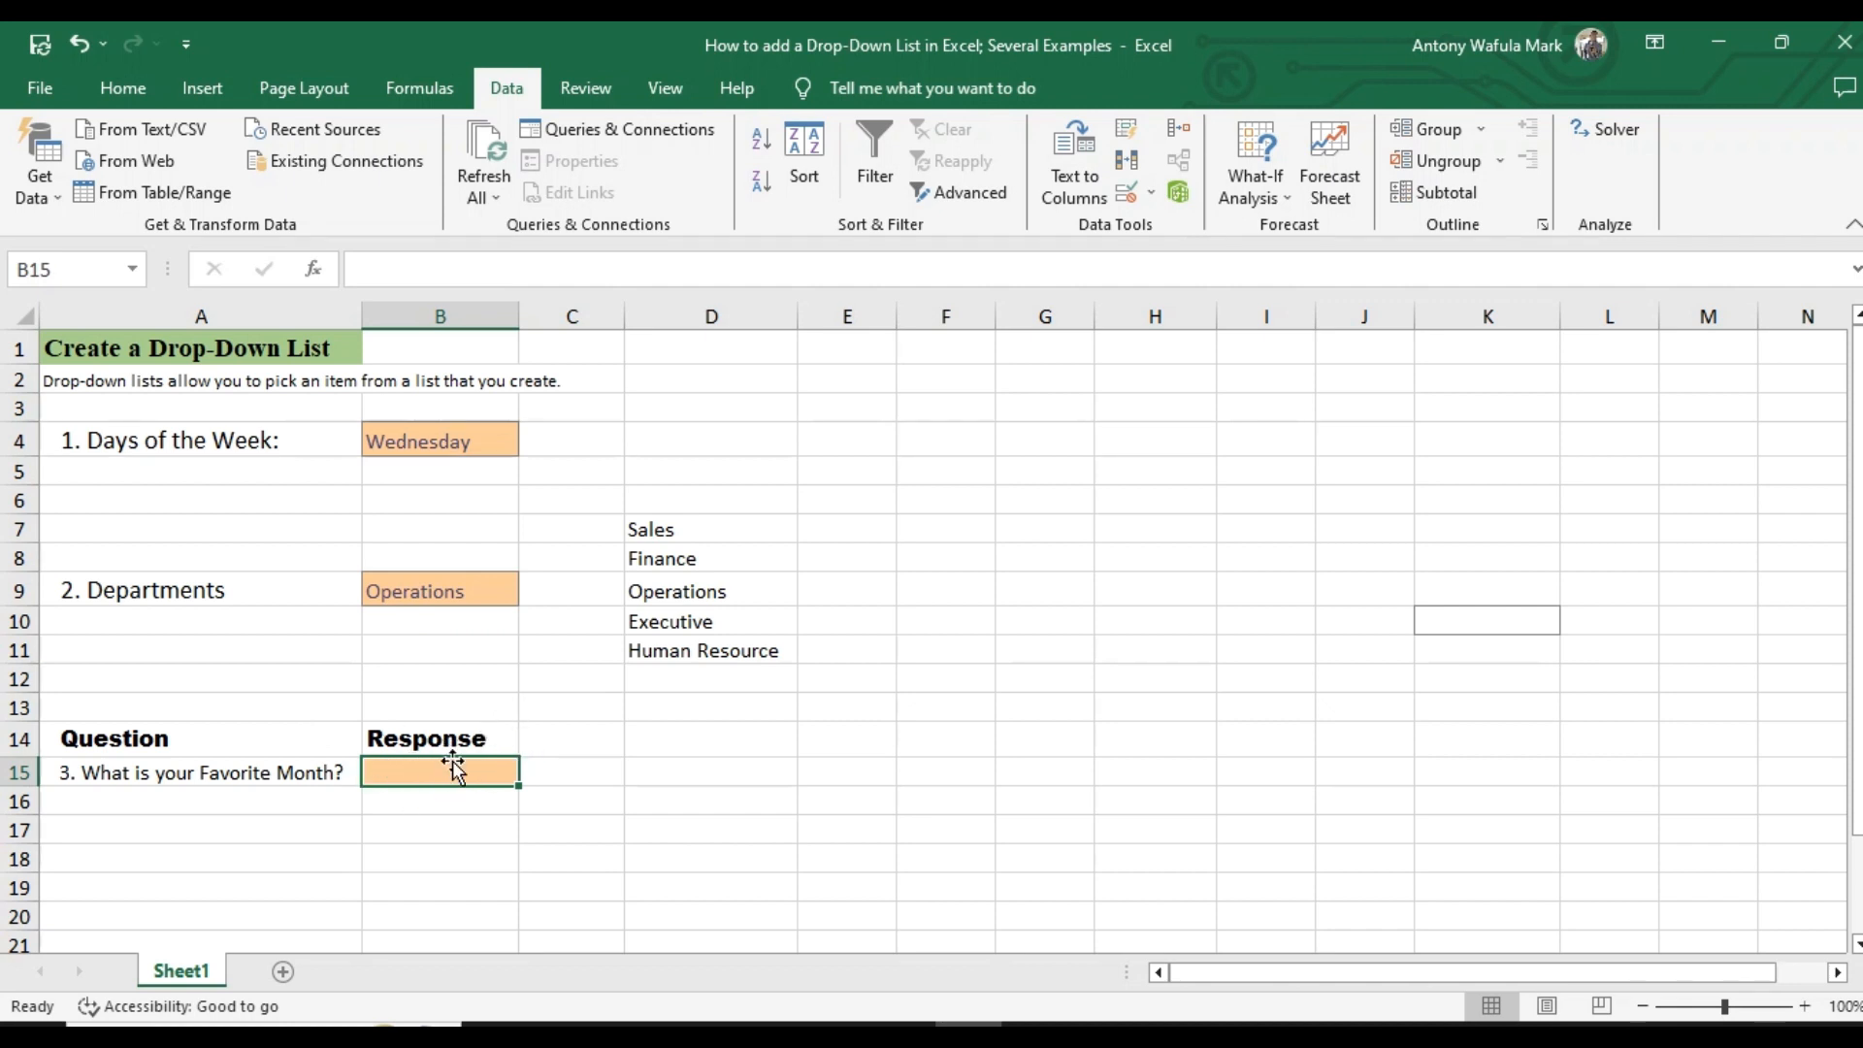
left_click(680, 762)
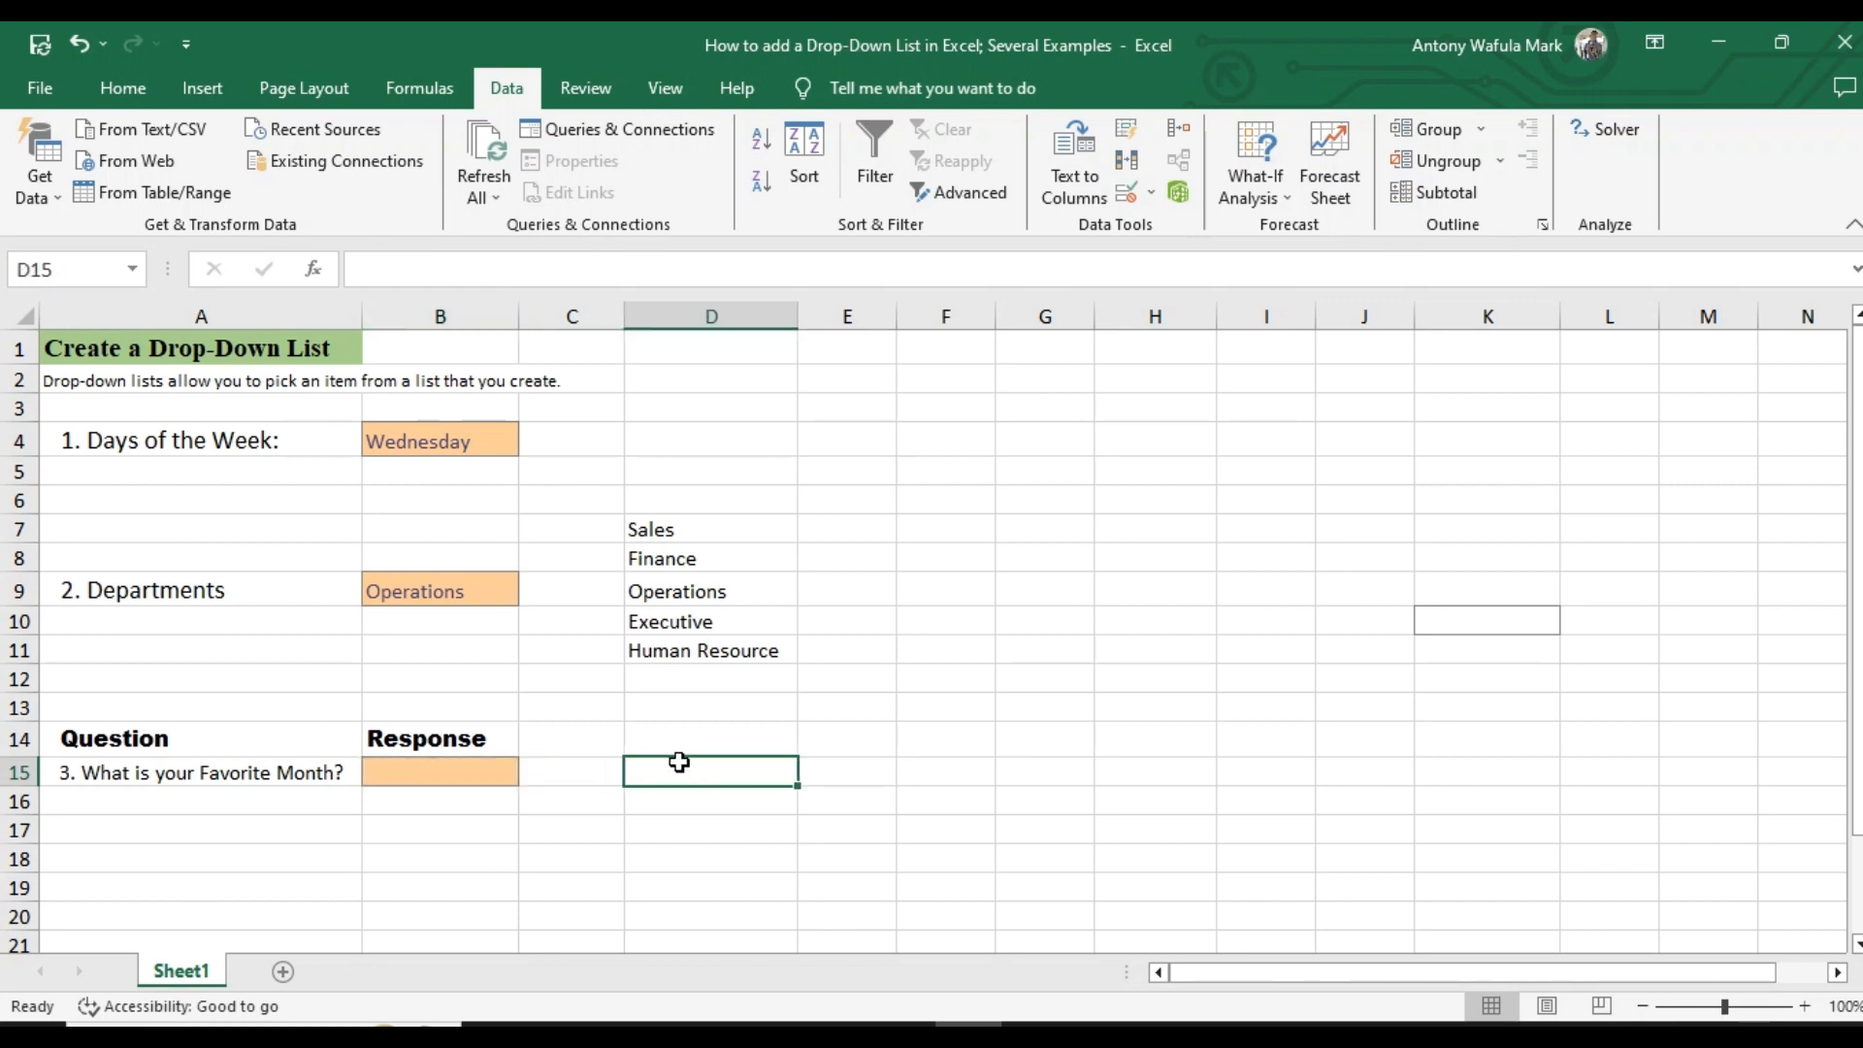
type("Januar")
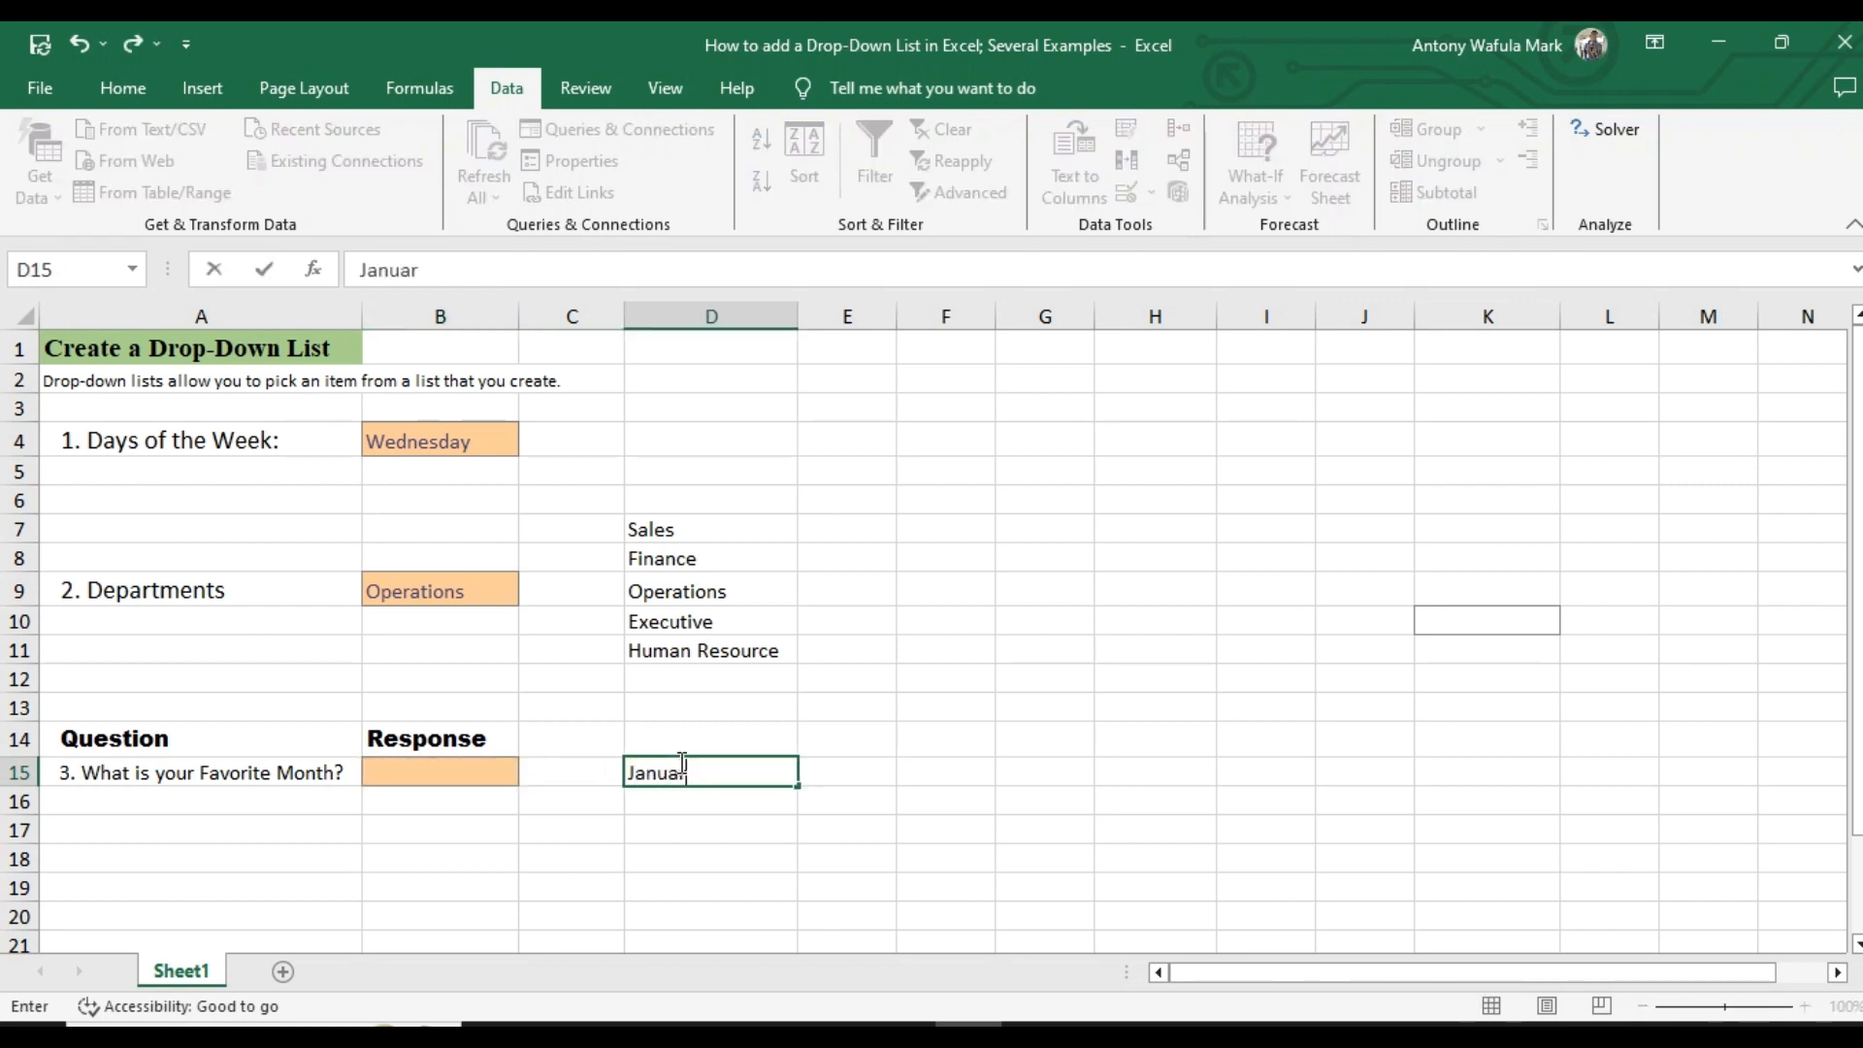
type("y")
key("Return")
type("F")
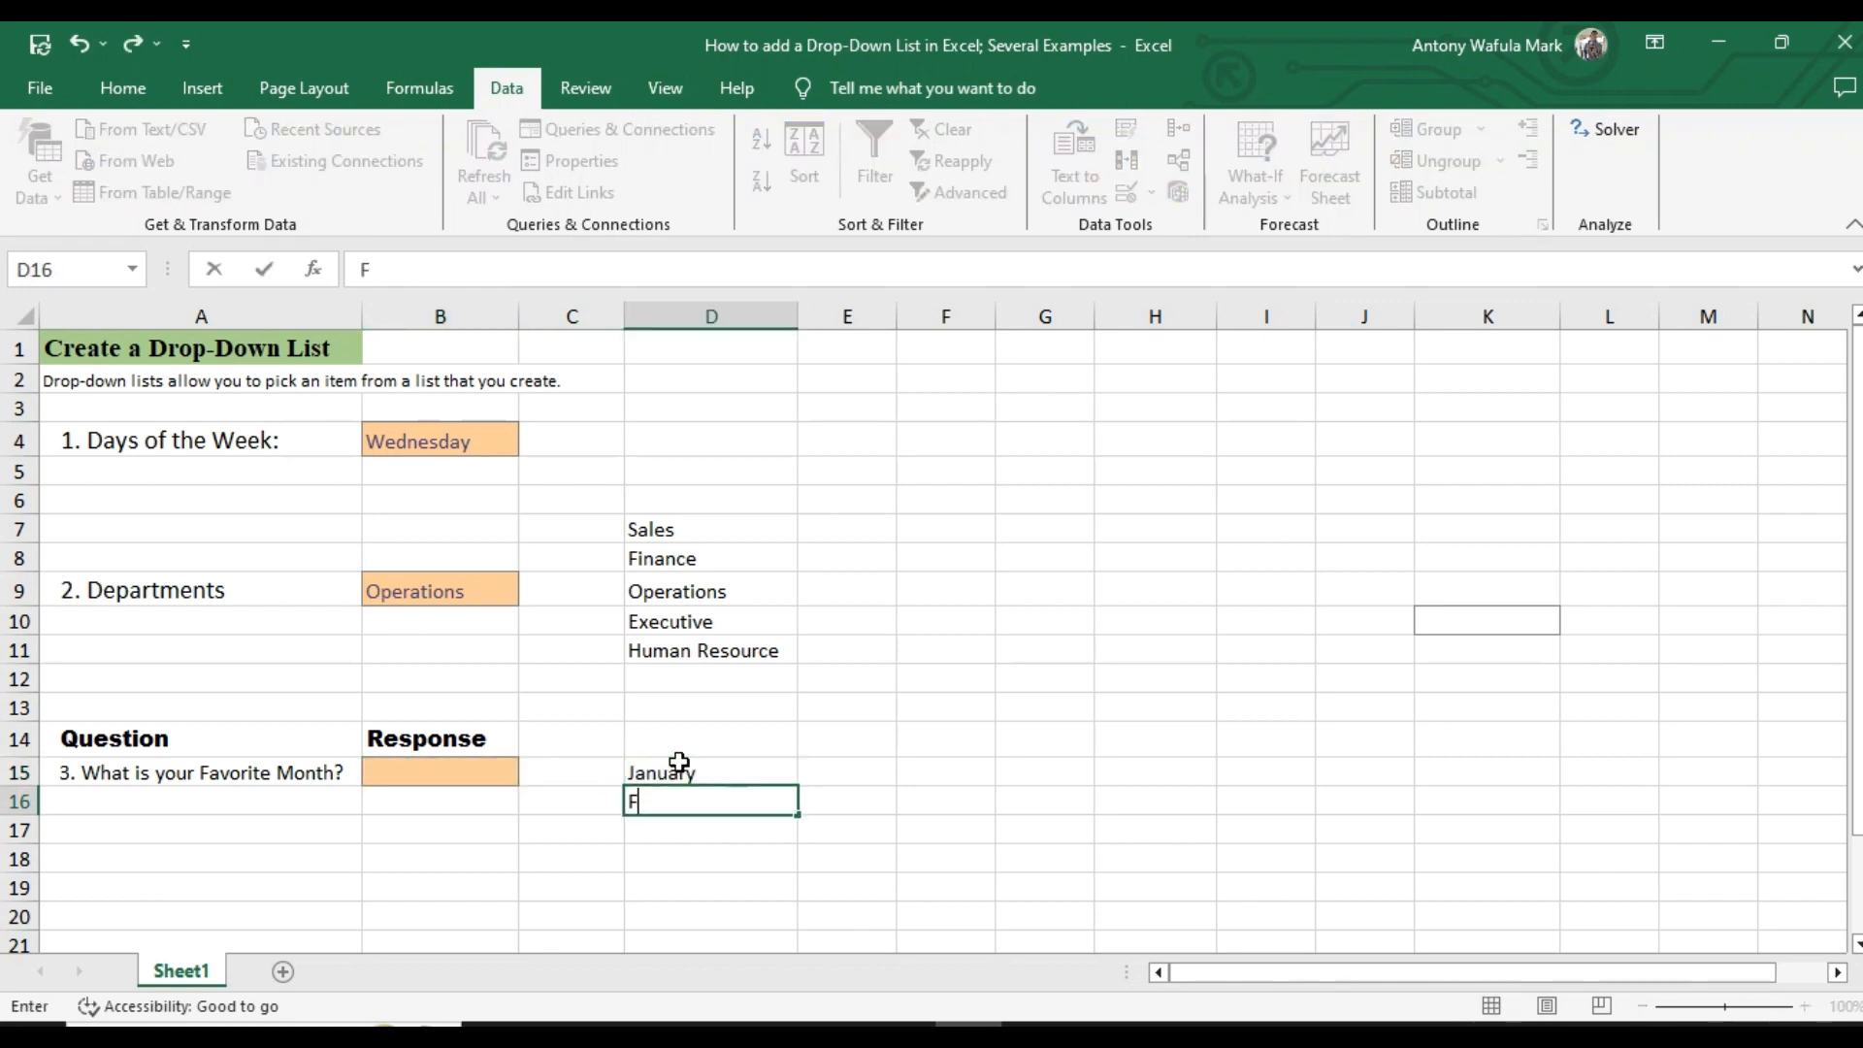
type("ebruary")
left_click_drag(762, 770, 803, 938)
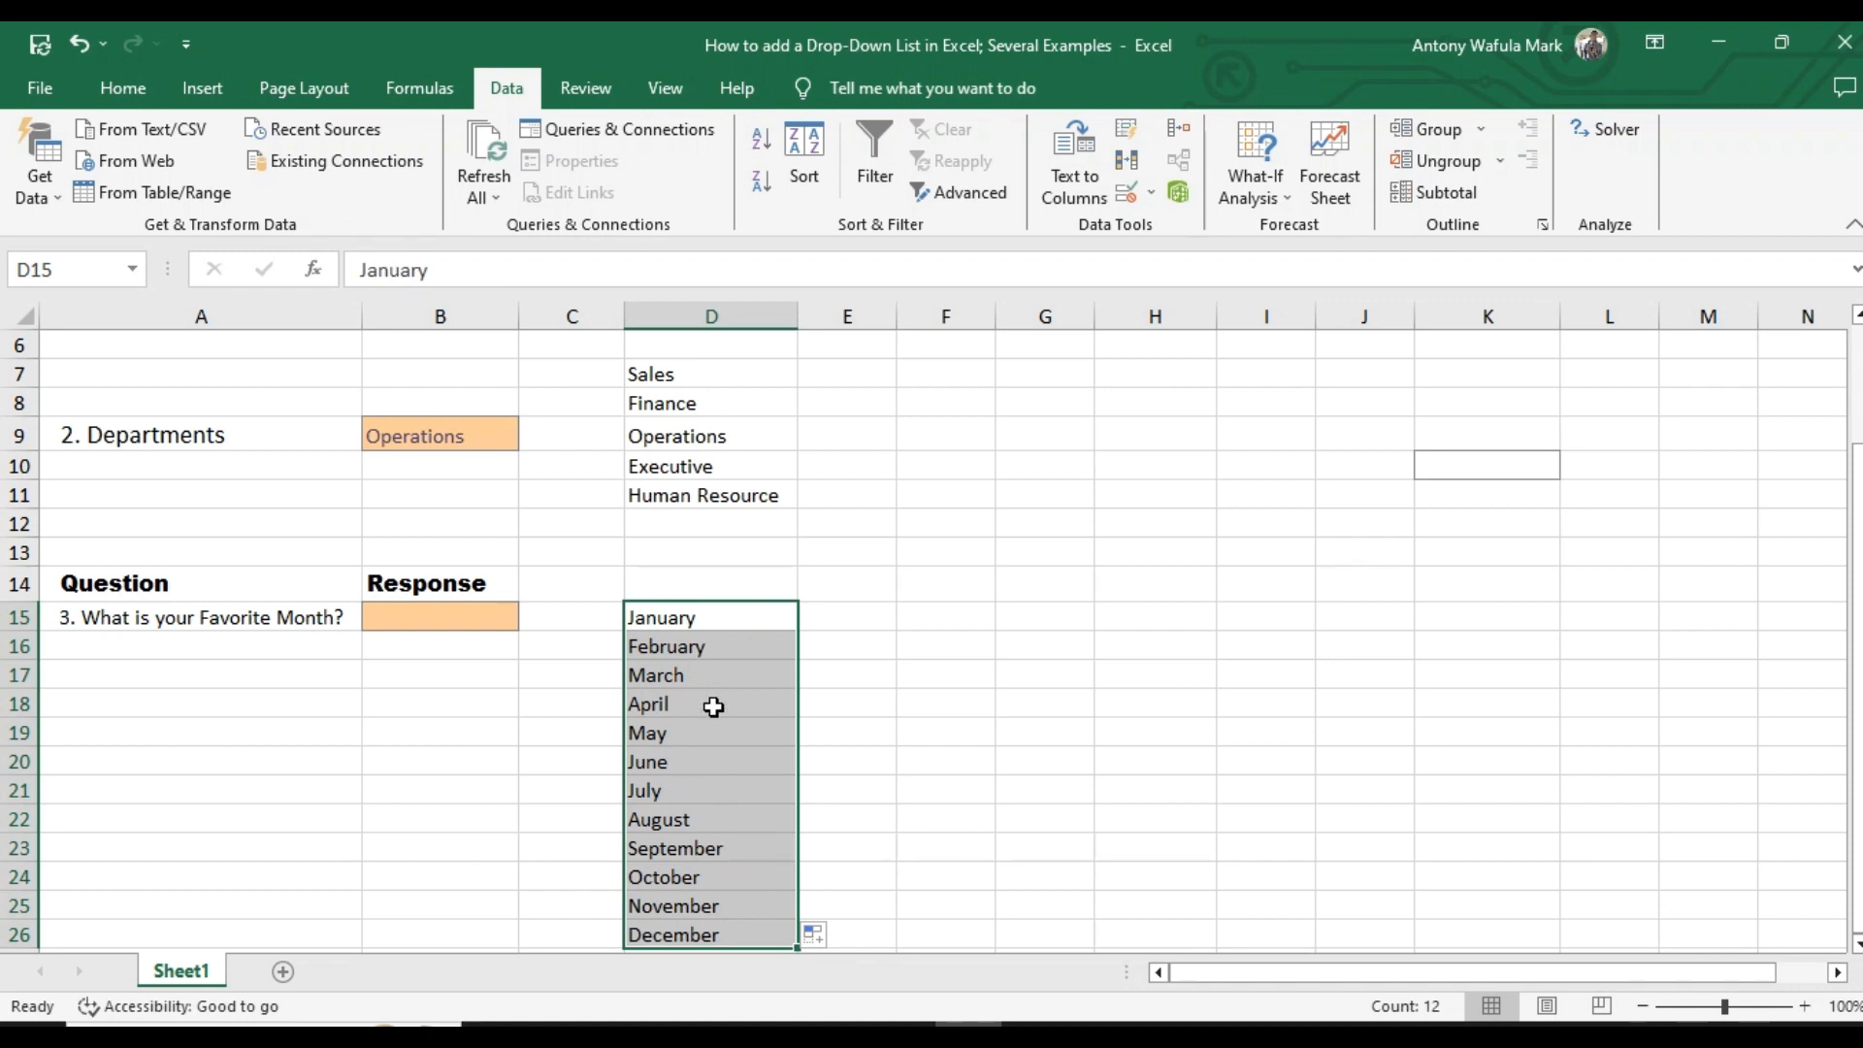
Add a List data validation with an in-cell dropdown to B15, using the months in D15:D26 as the source.
left_click(442, 615)
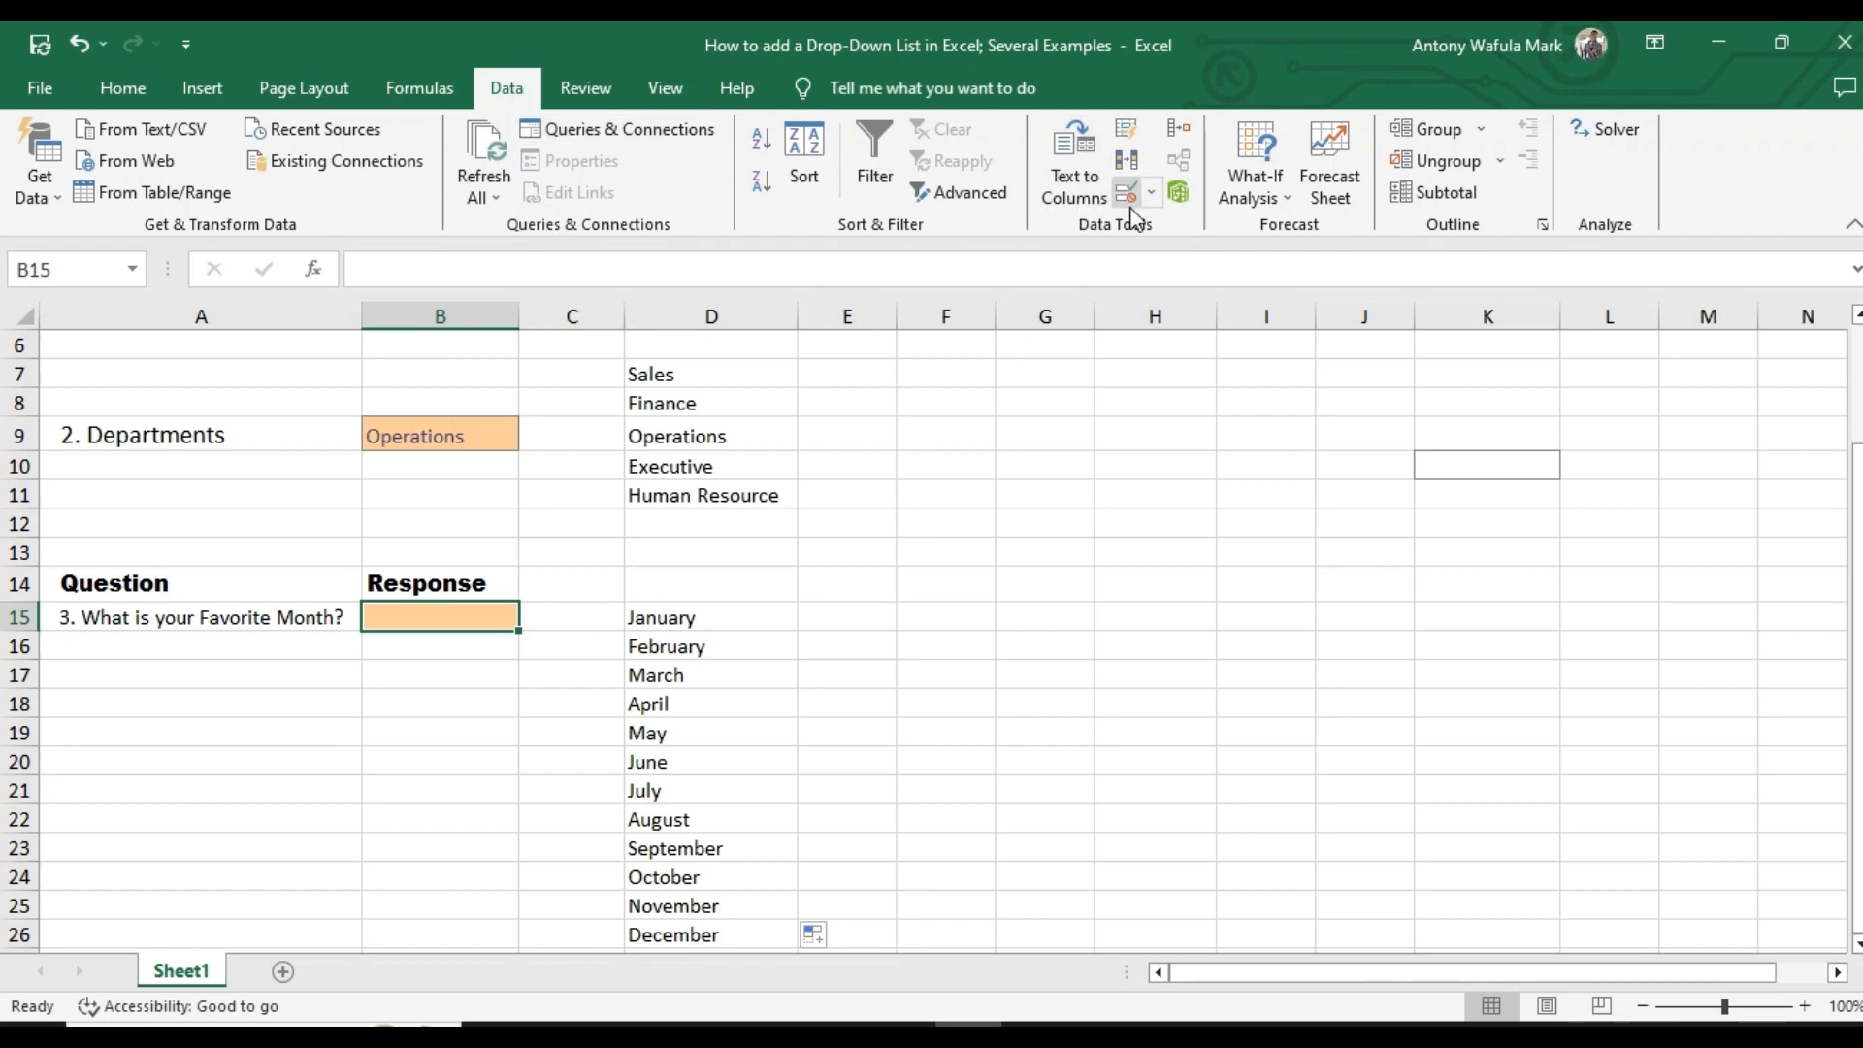
left_click(1160, 190)
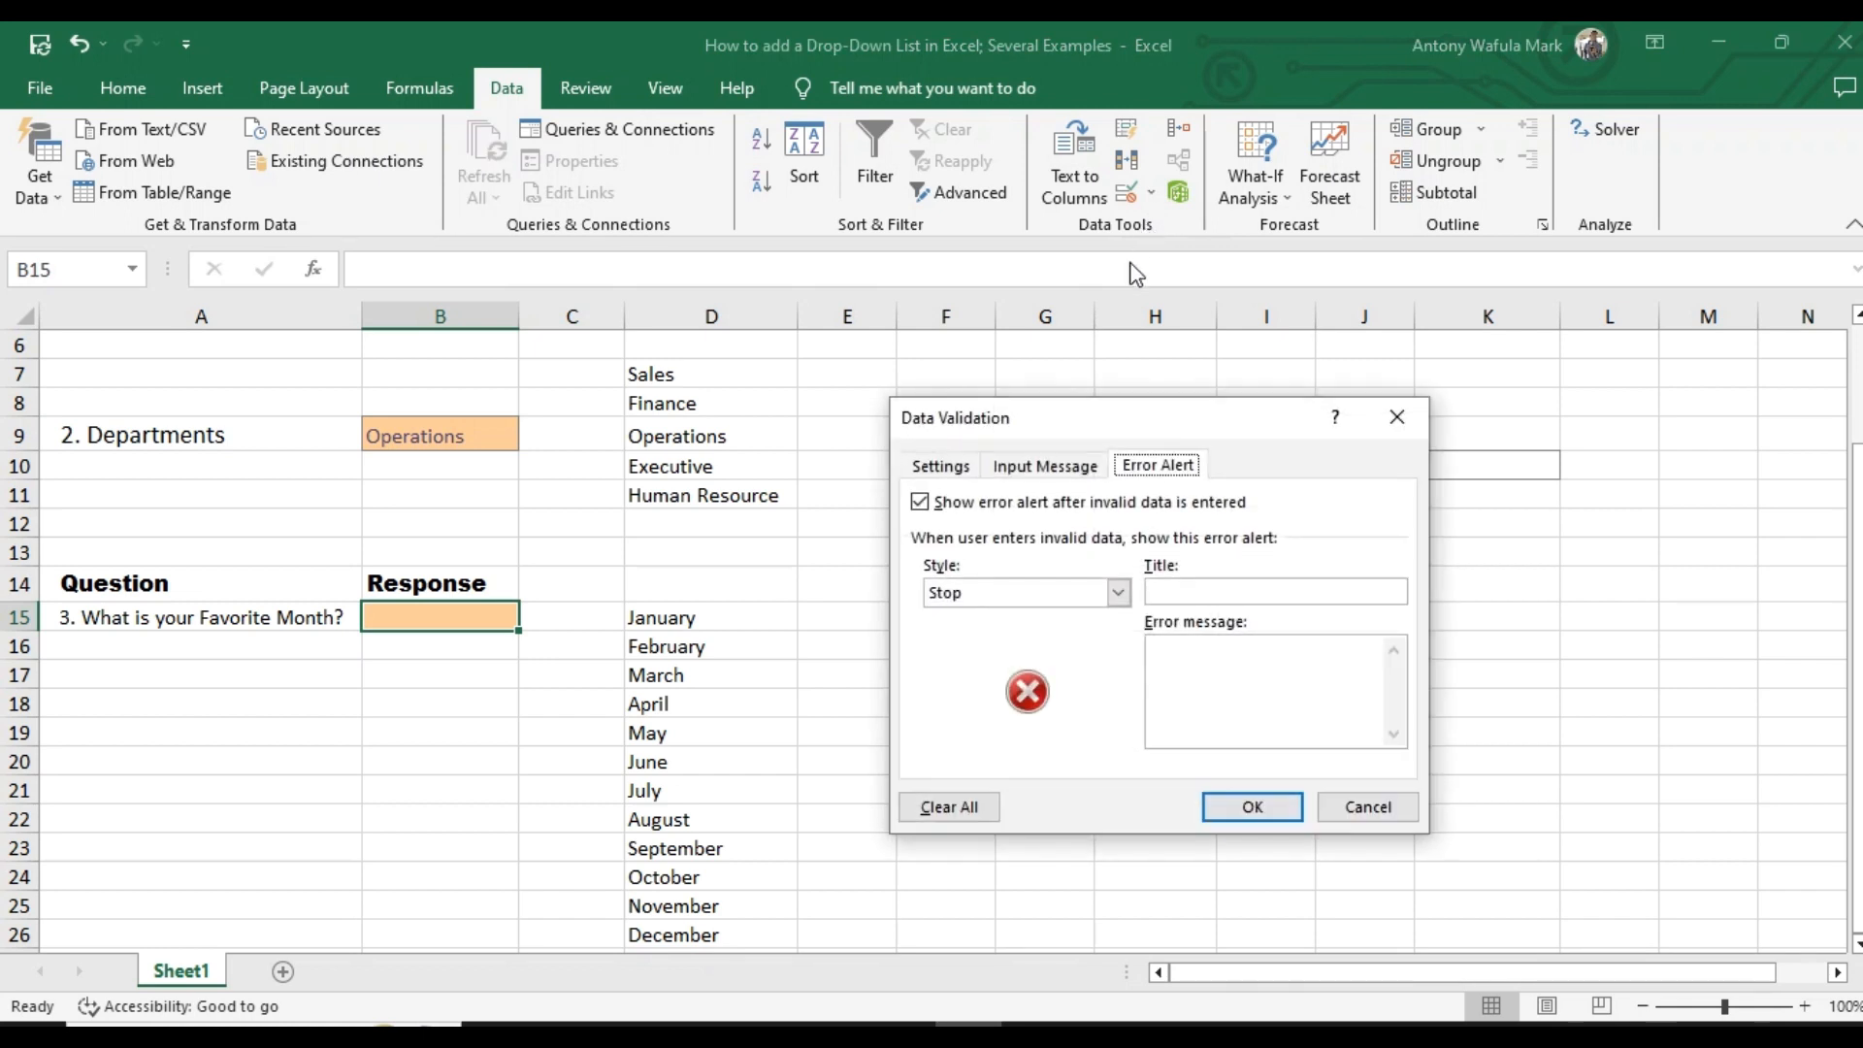
left_click(940, 466)
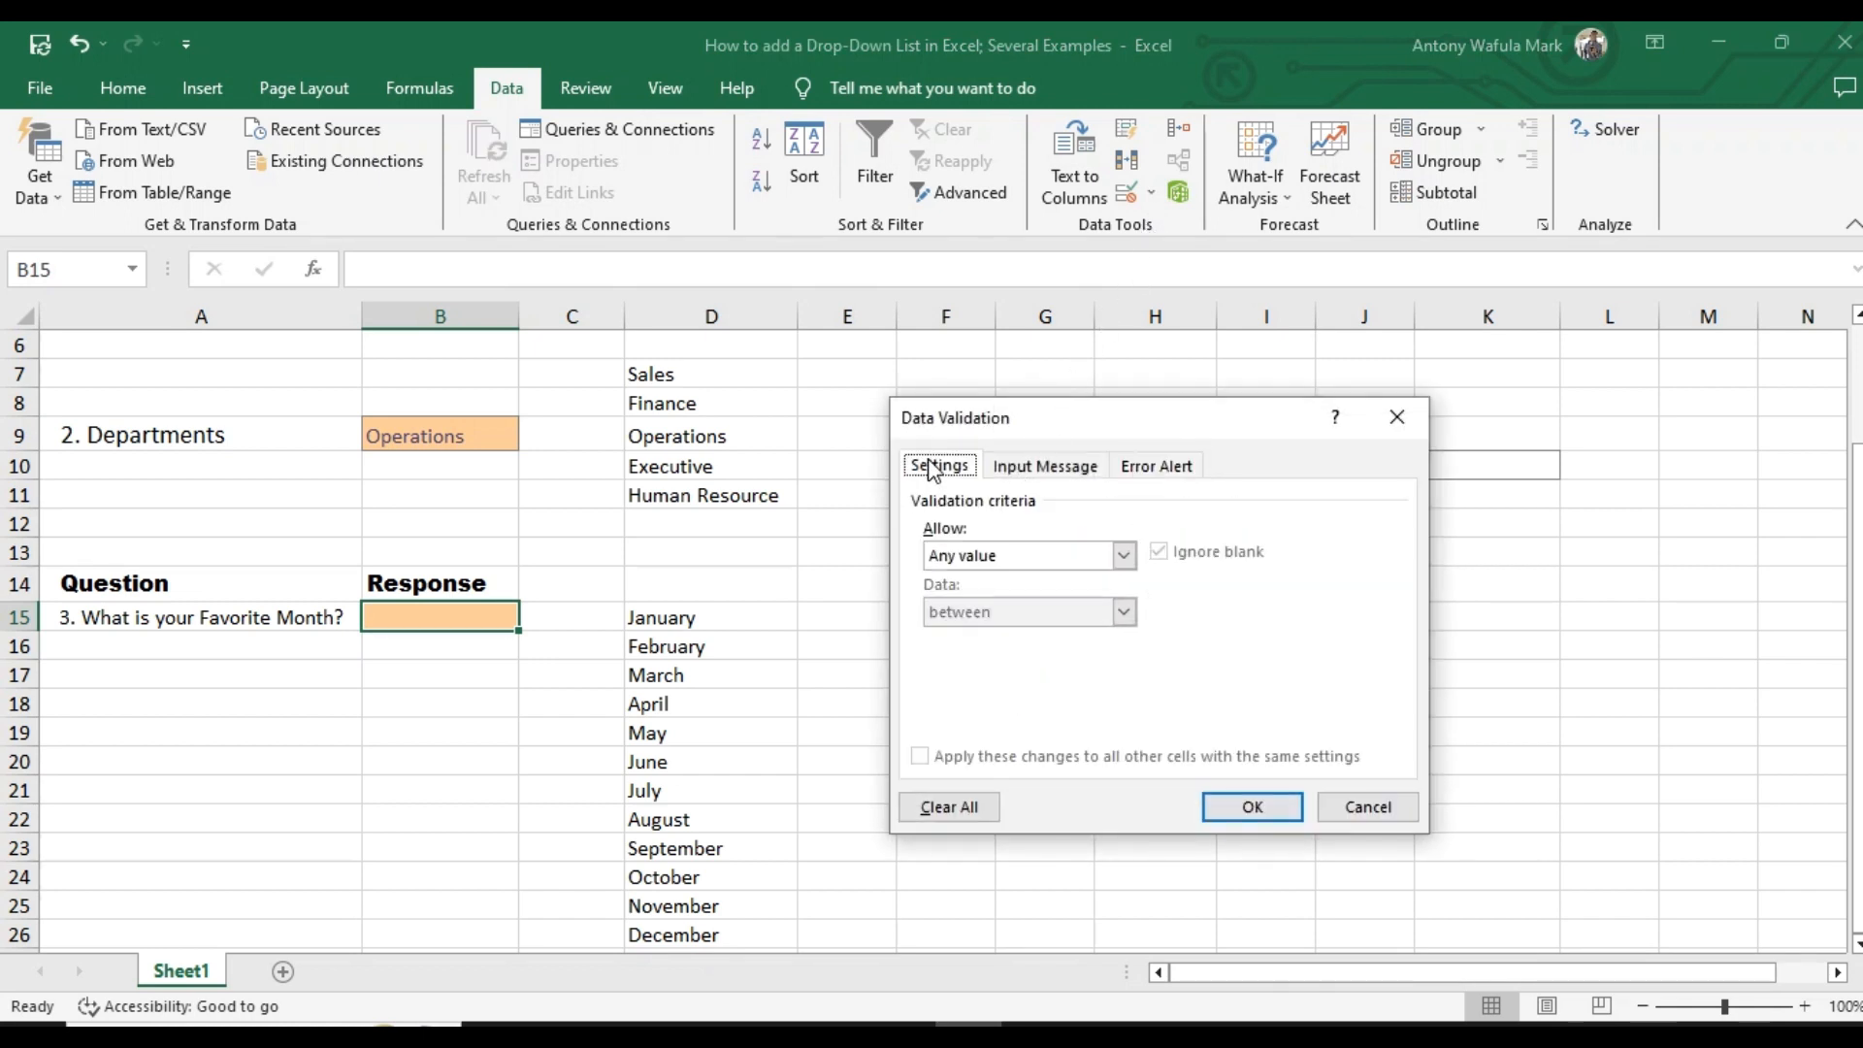
left_click(1123, 555)
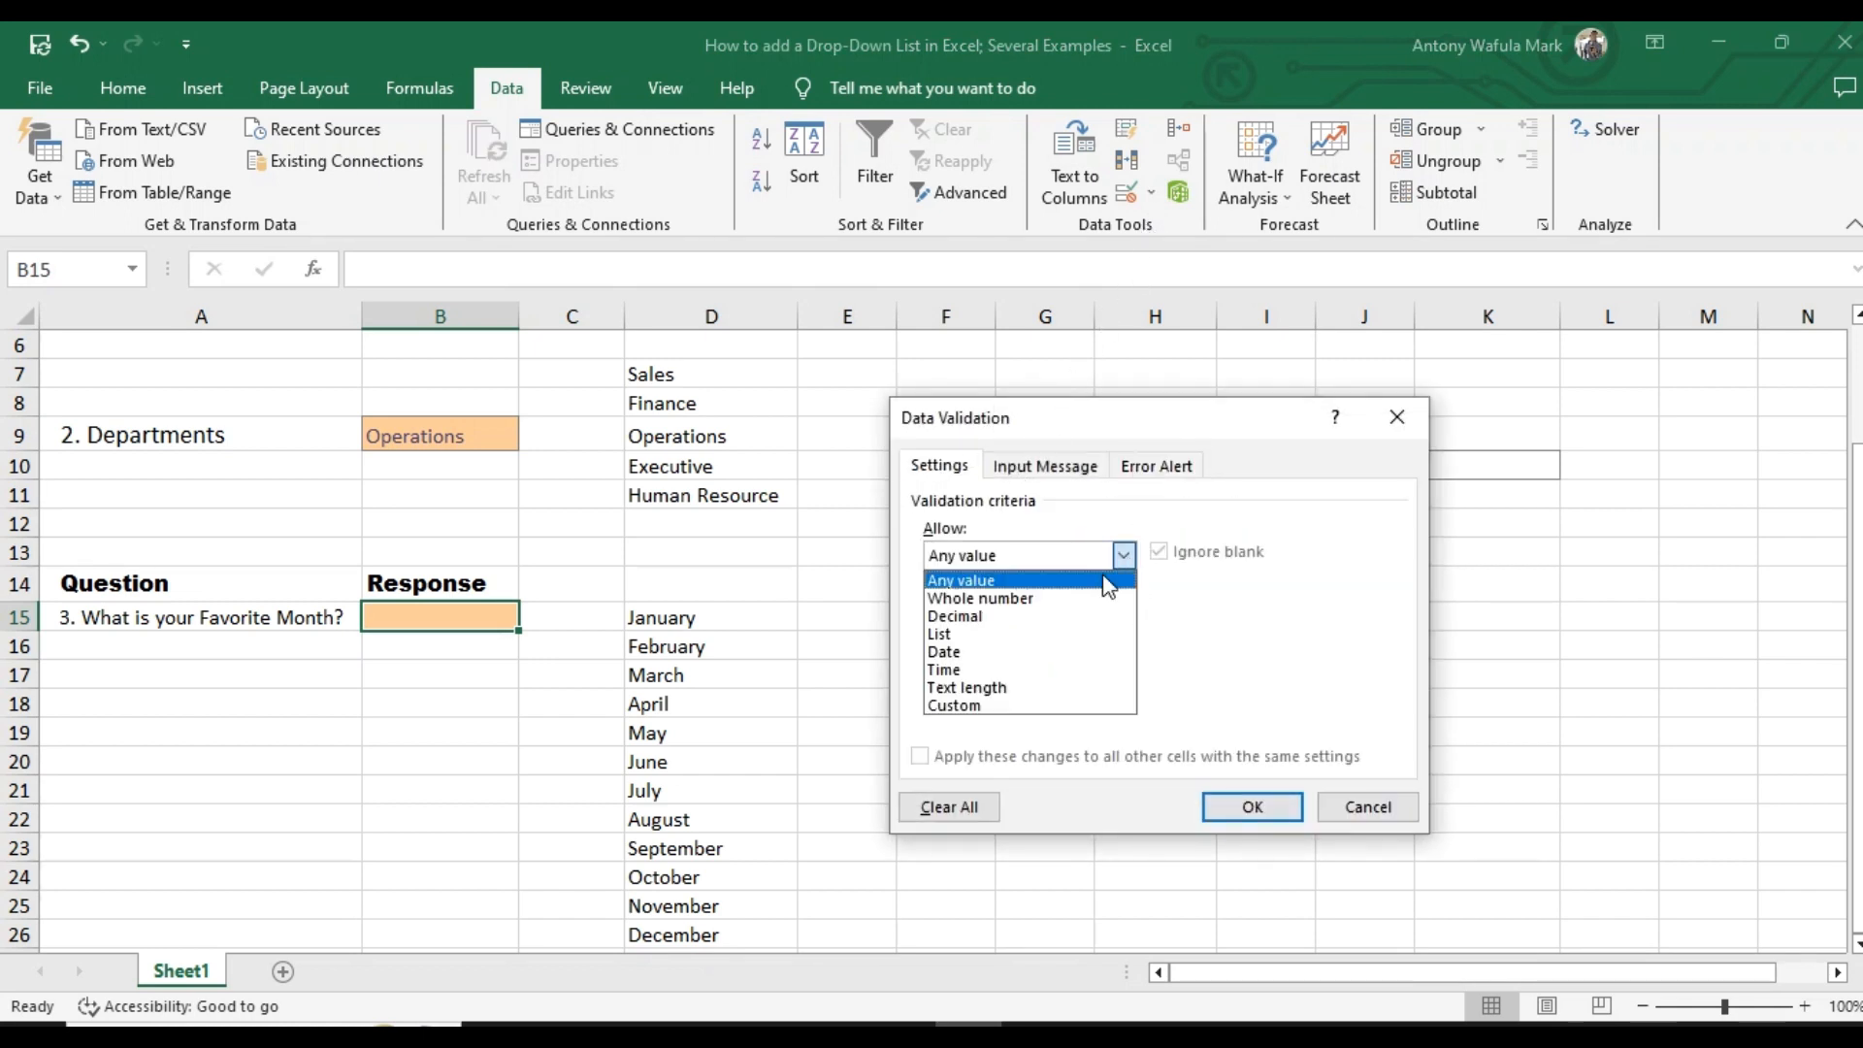
left_click(971, 636)
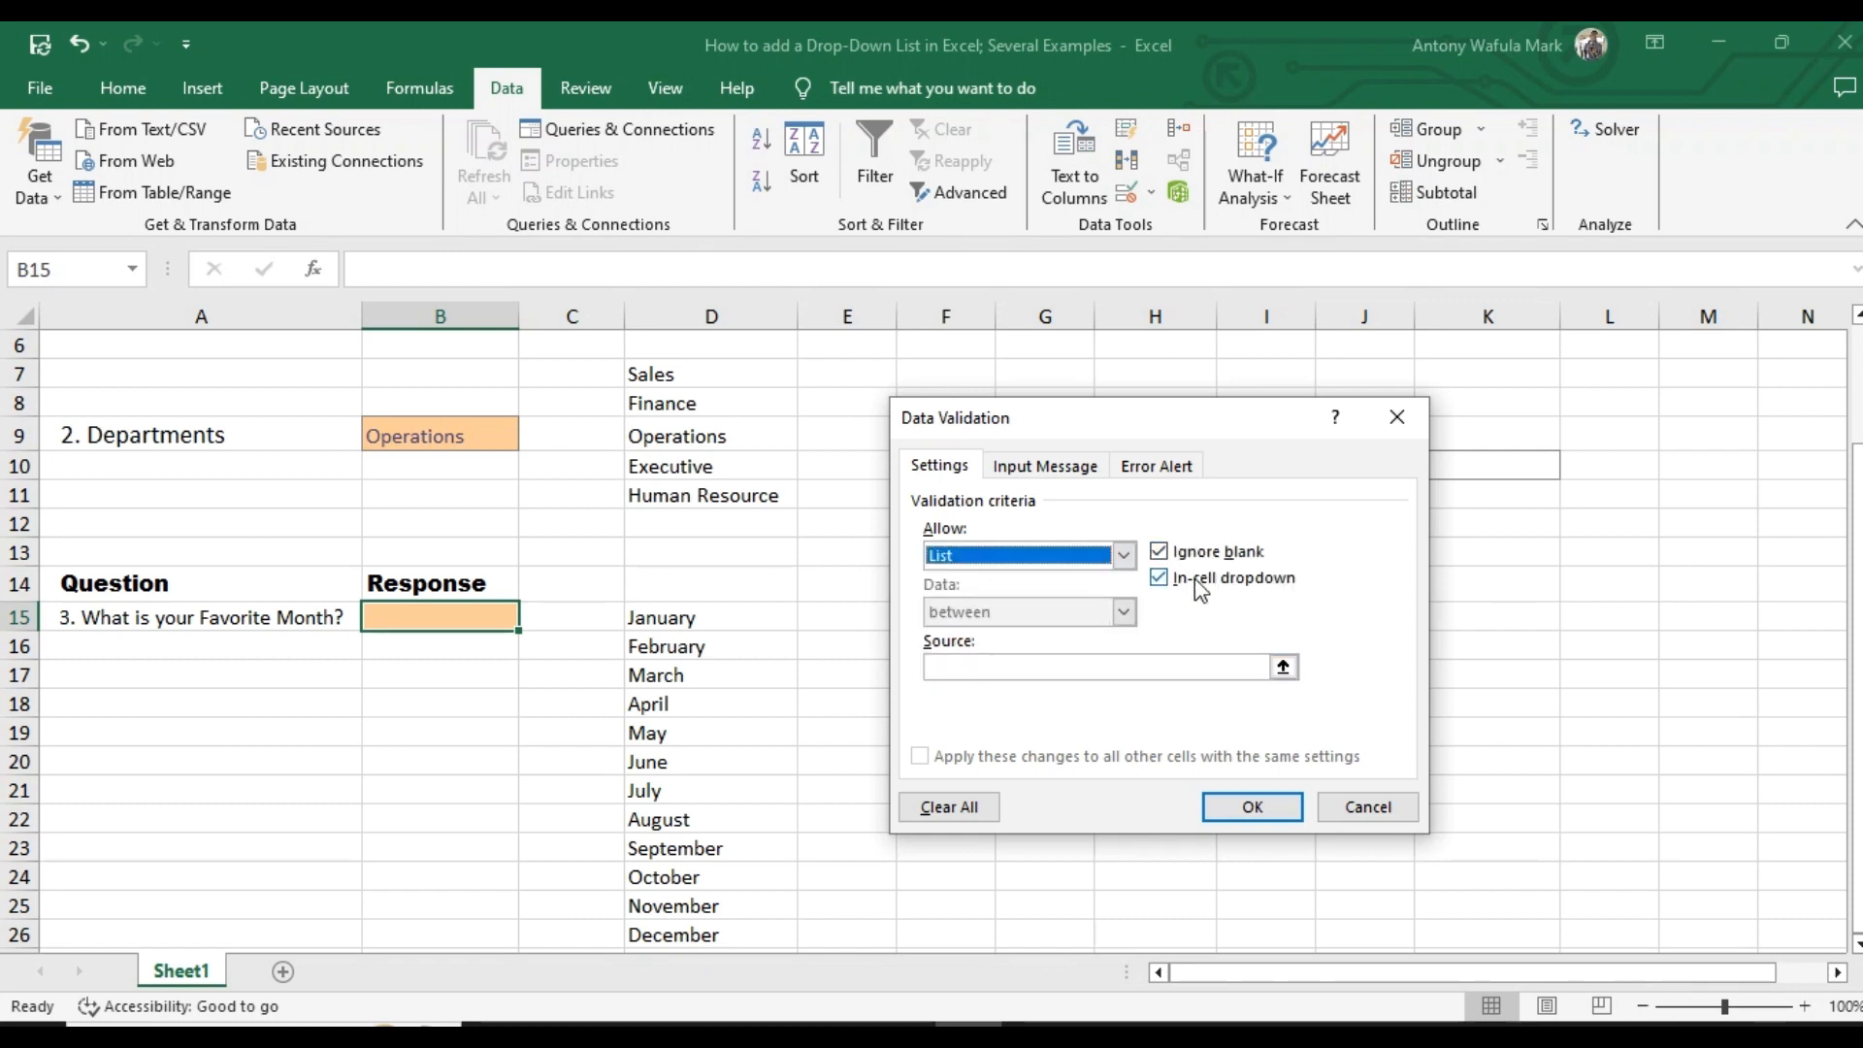
left_click(956, 667)
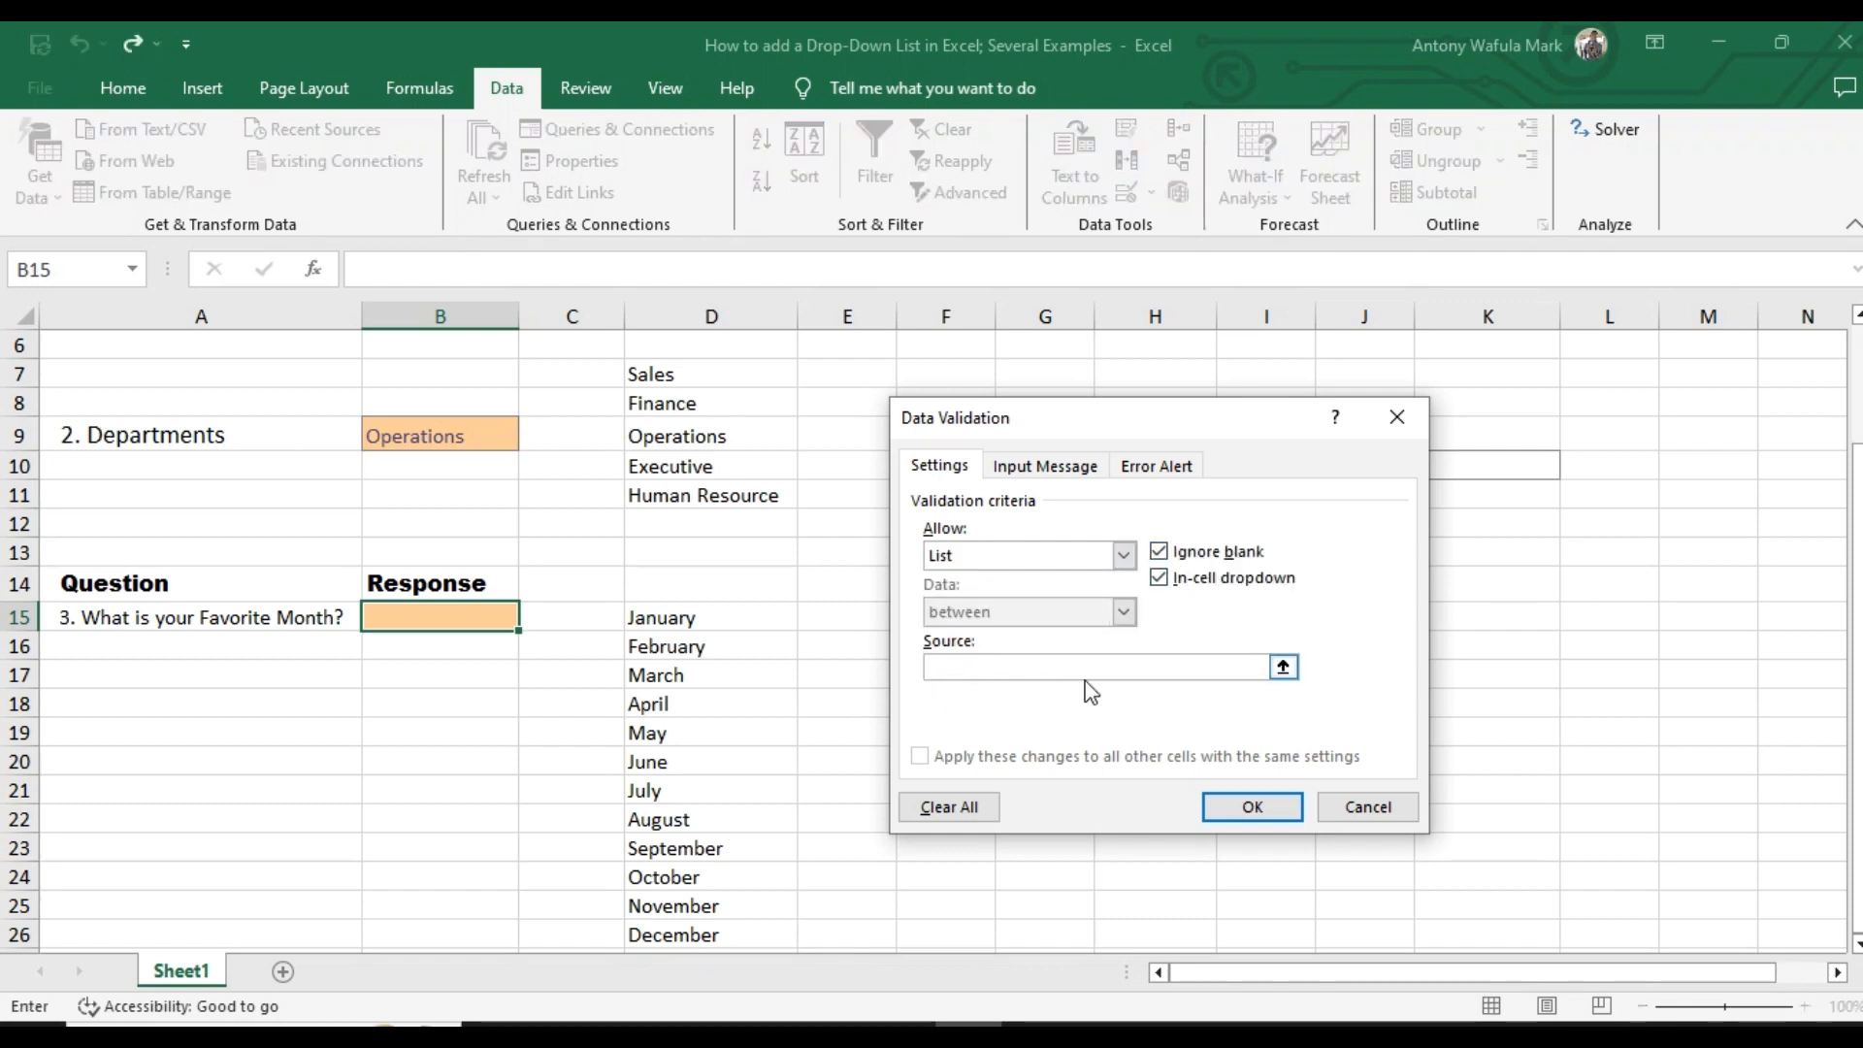
left_click_drag(705, 618, 714, 940)
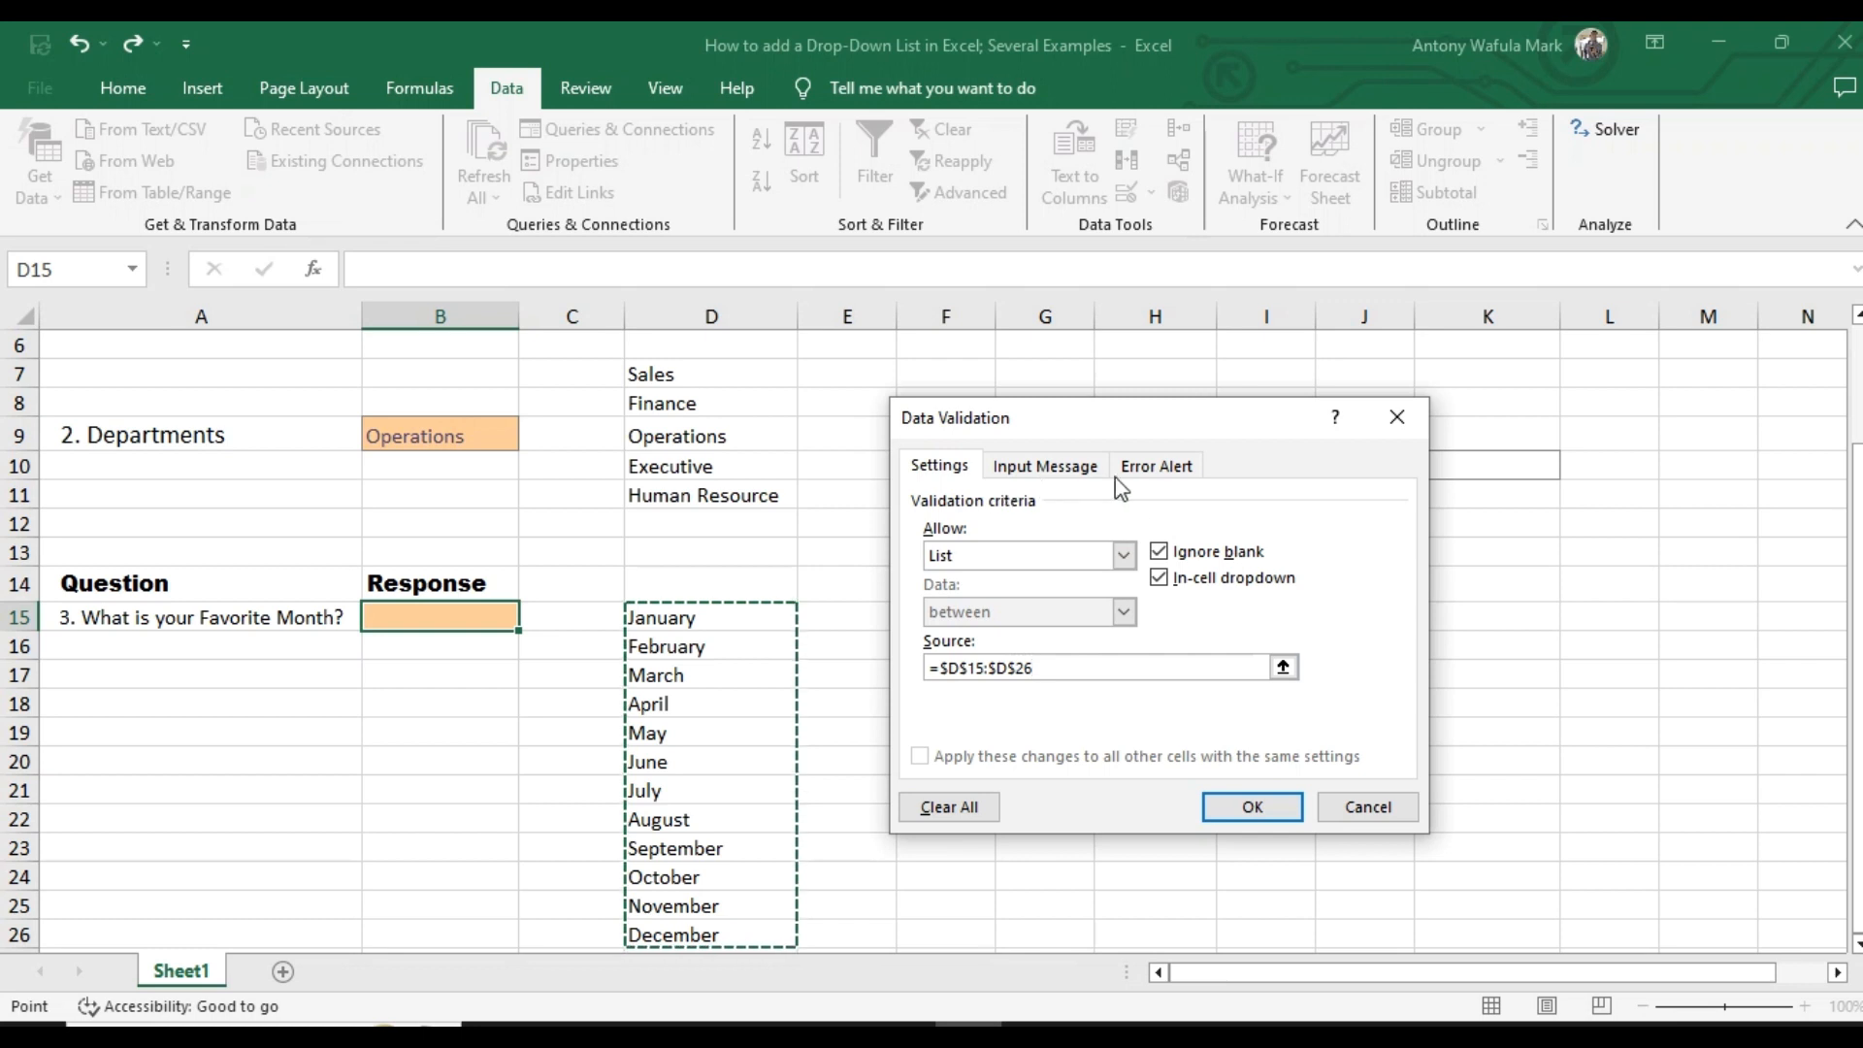
left_click(1242, 807)
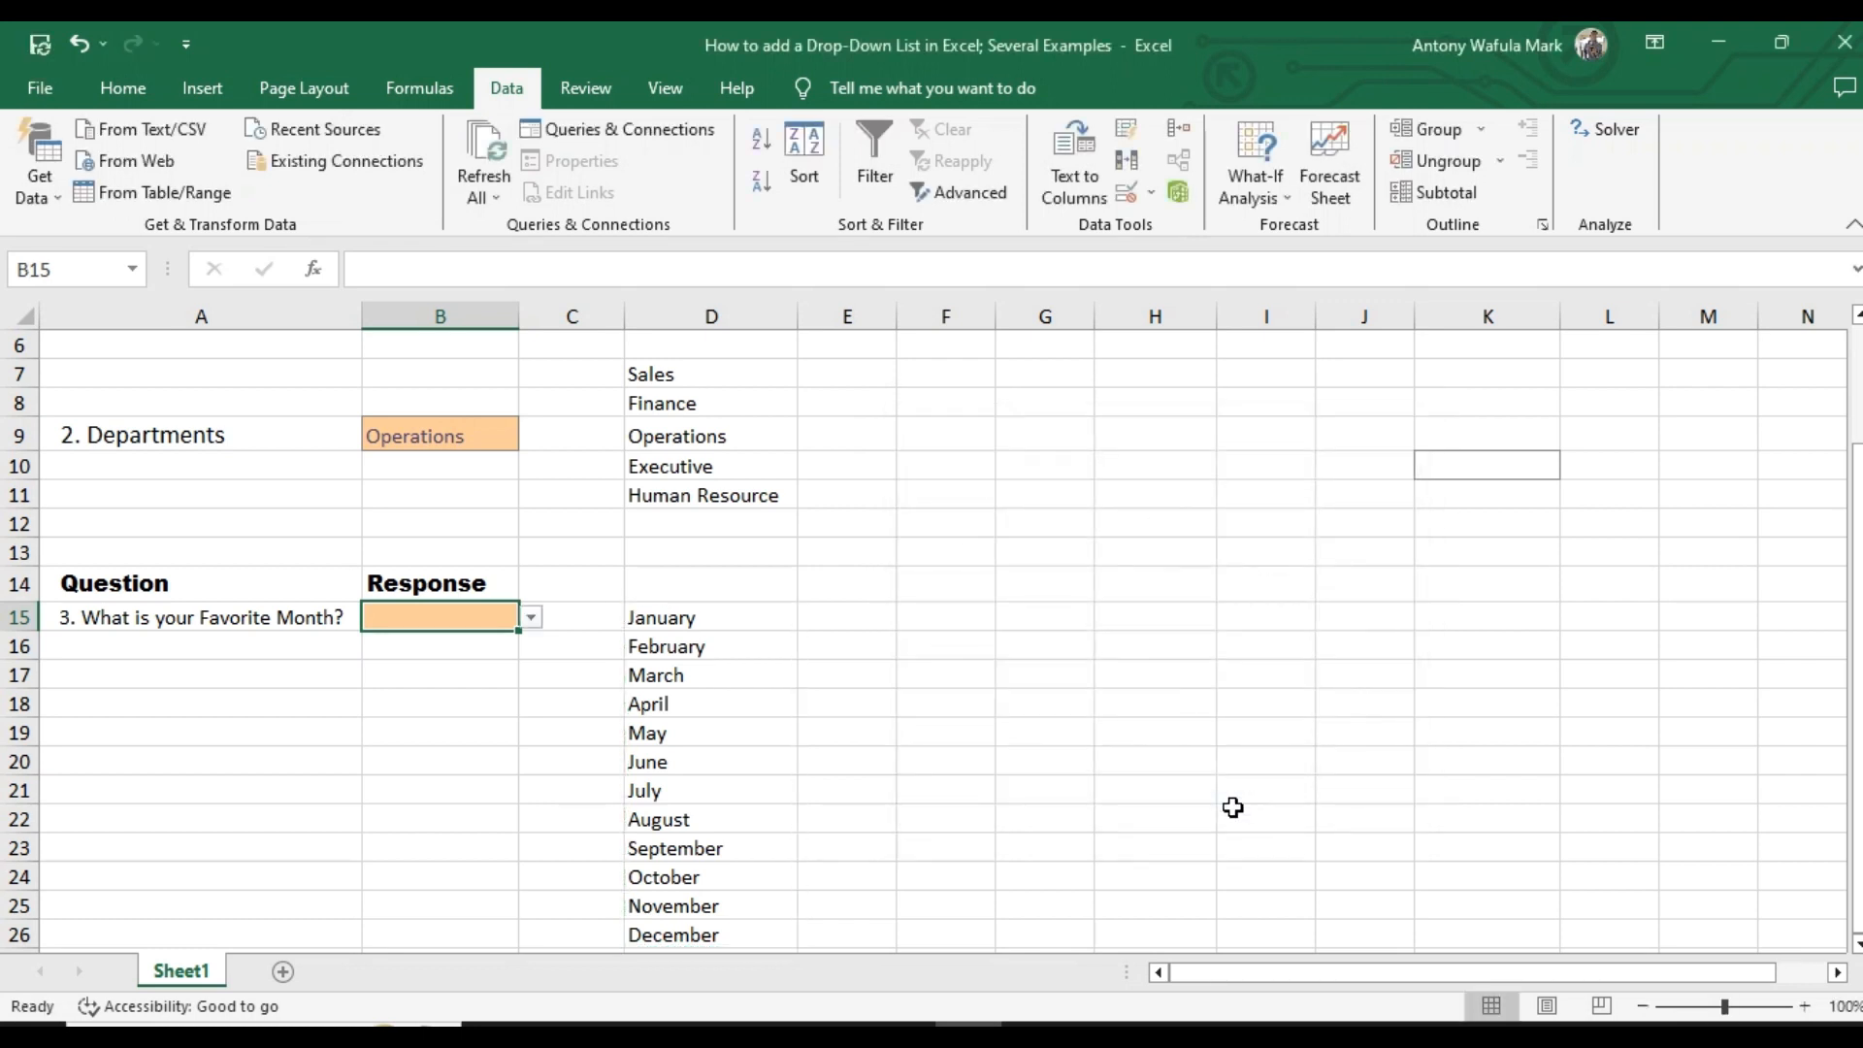
Choose September from the favorite month drop-down in B15 and change the choice to December.
left_click(532, 617)
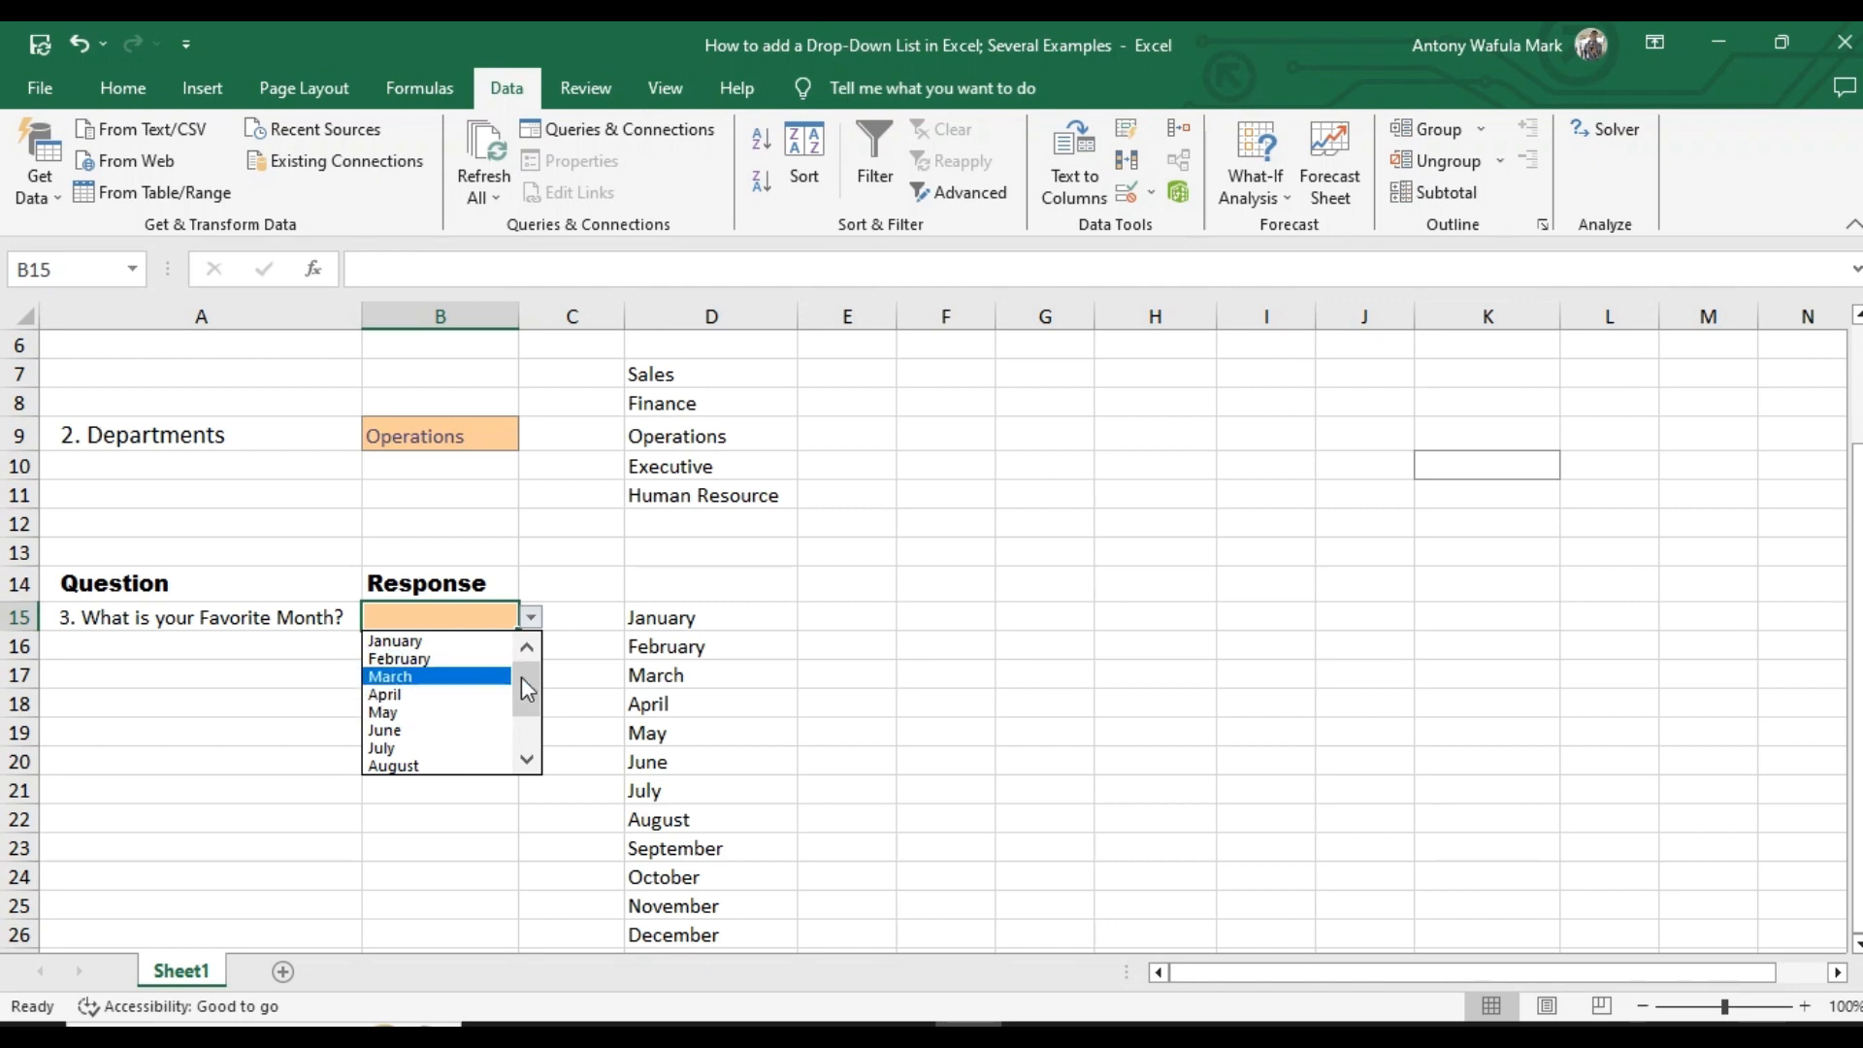
scroll(529, 691, "down", 2)
scroll(540, 701, "up", 1)
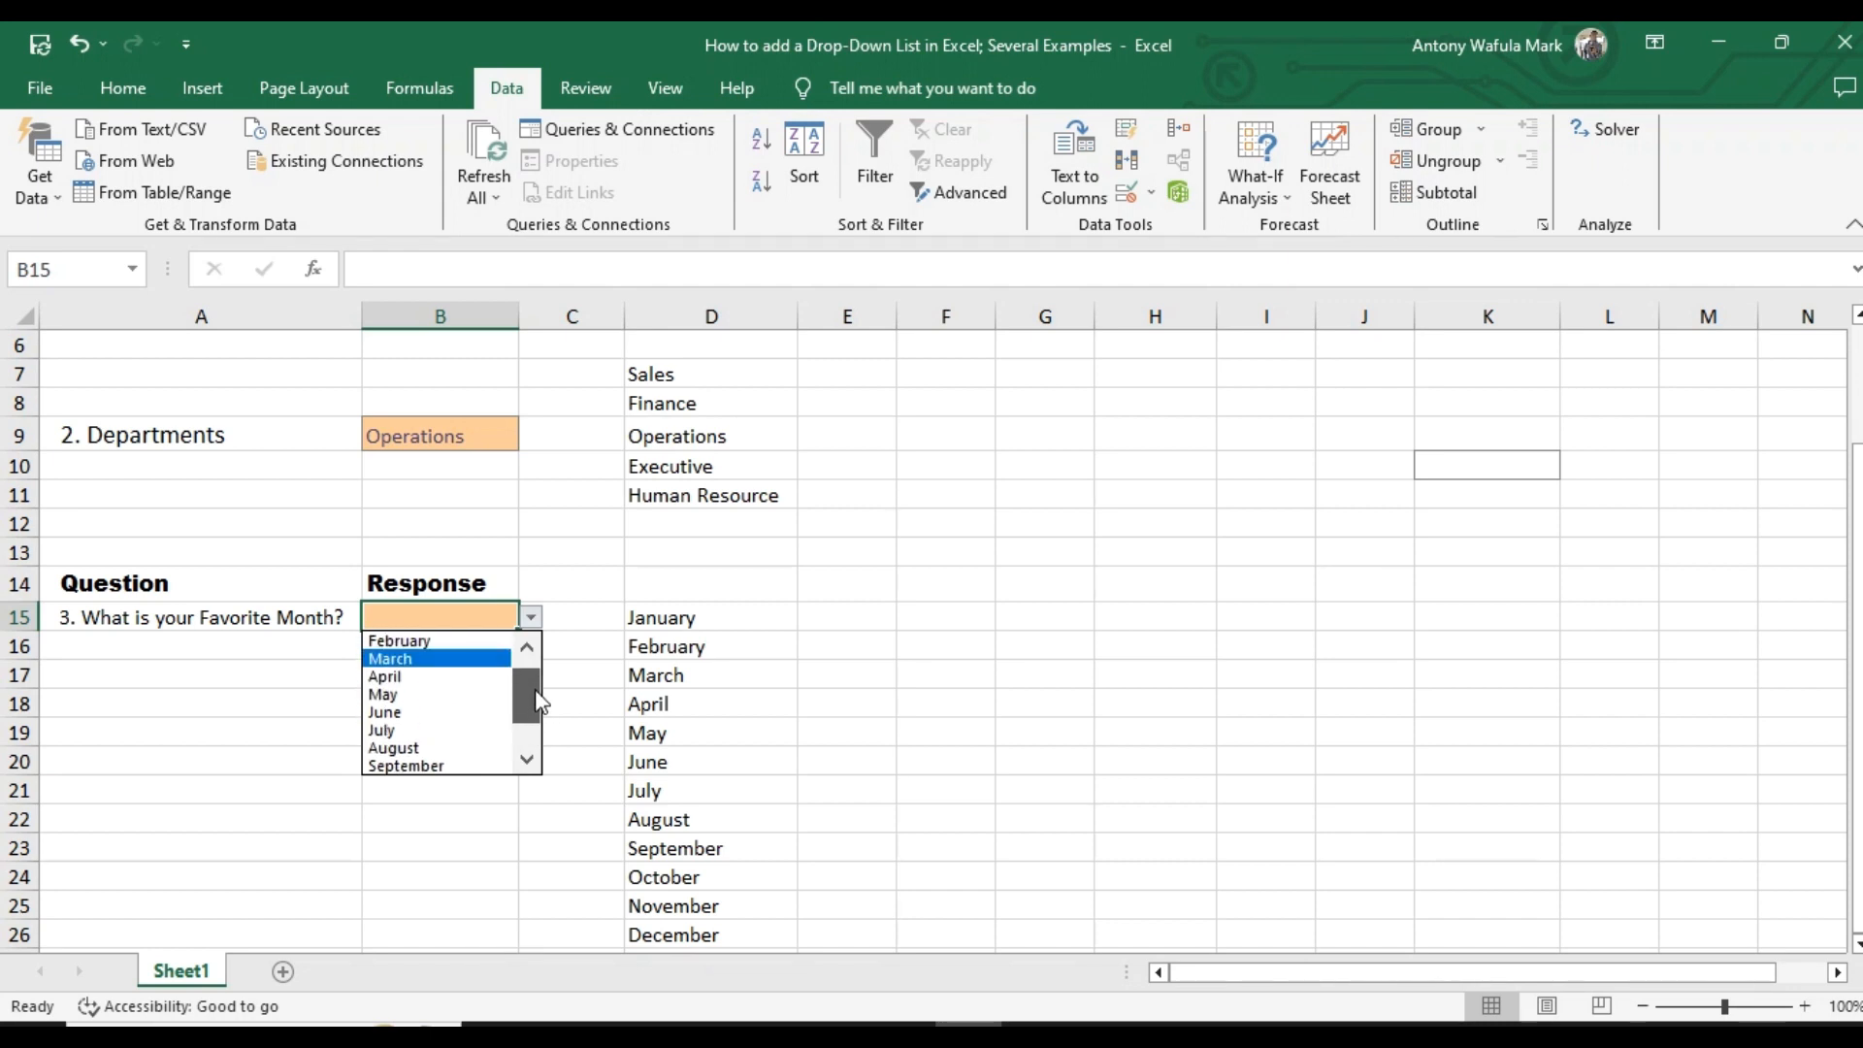
scroll(534, 718, "down", 1)
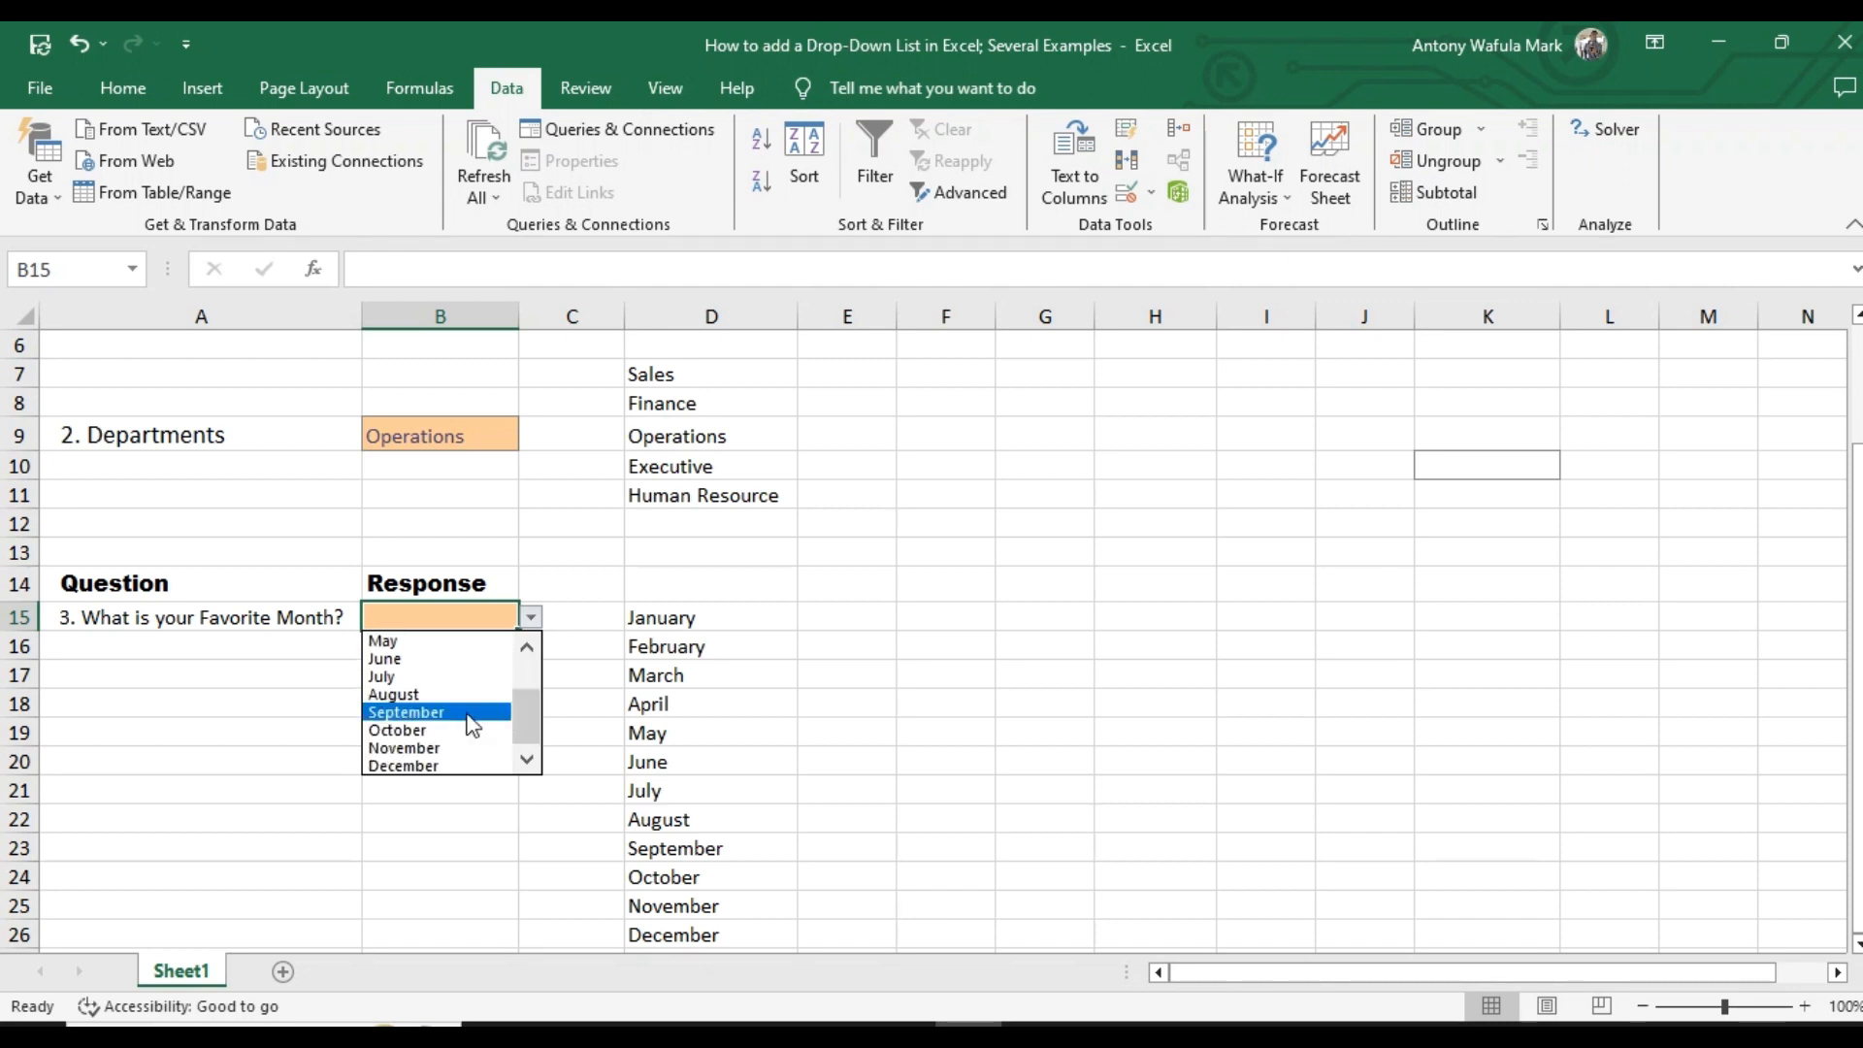
left_click(427, 713)
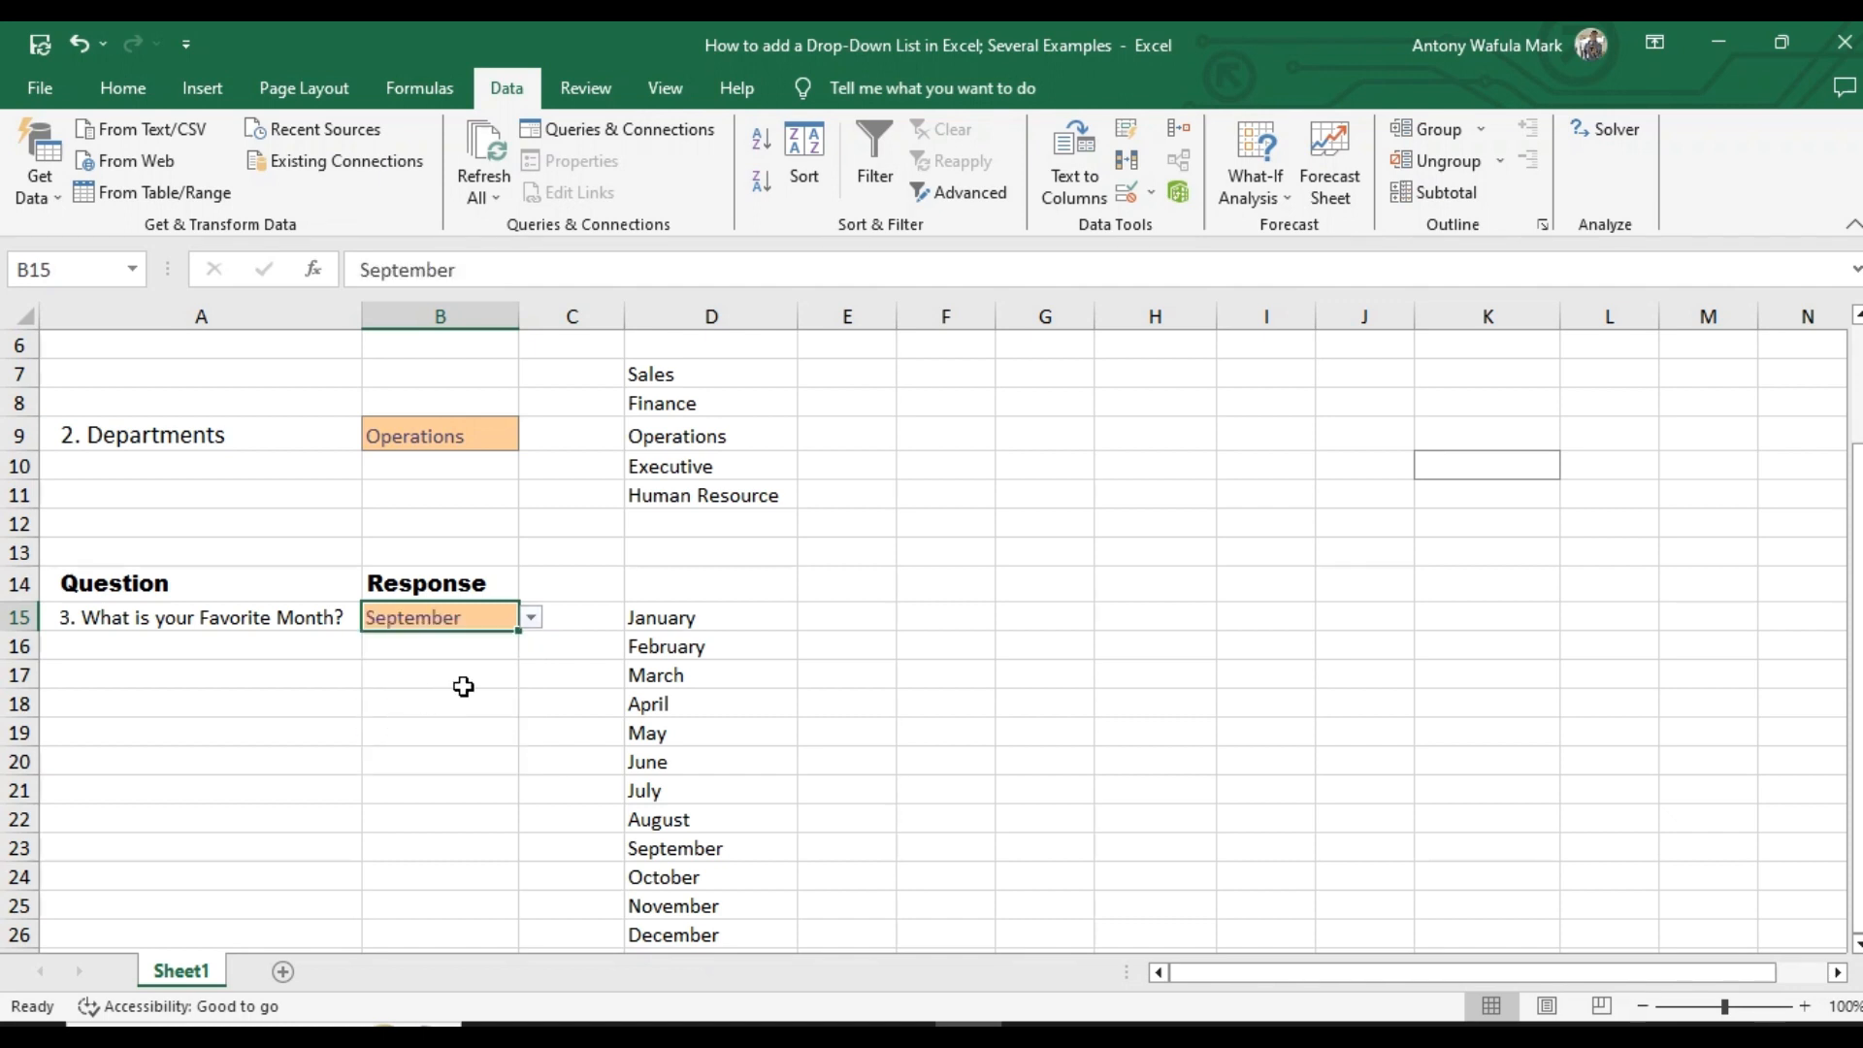
left_click(533, 623)
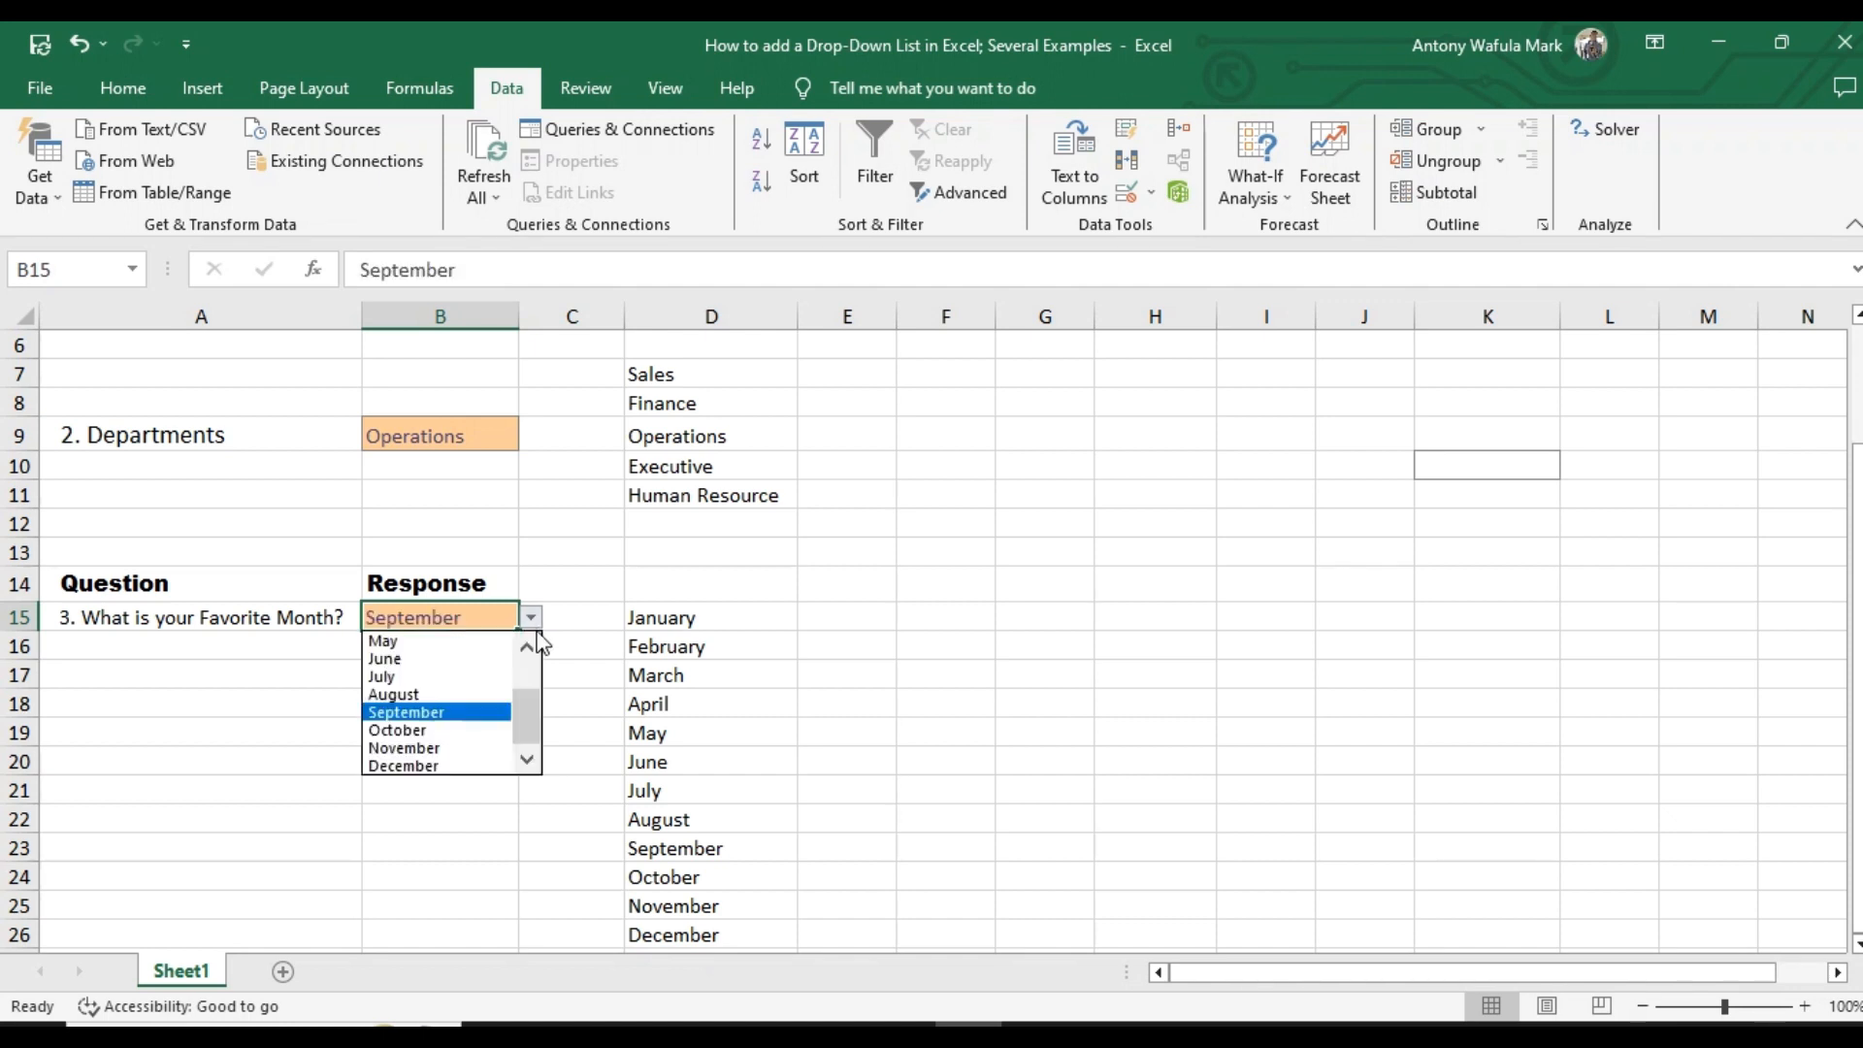
left_click(442, 765)
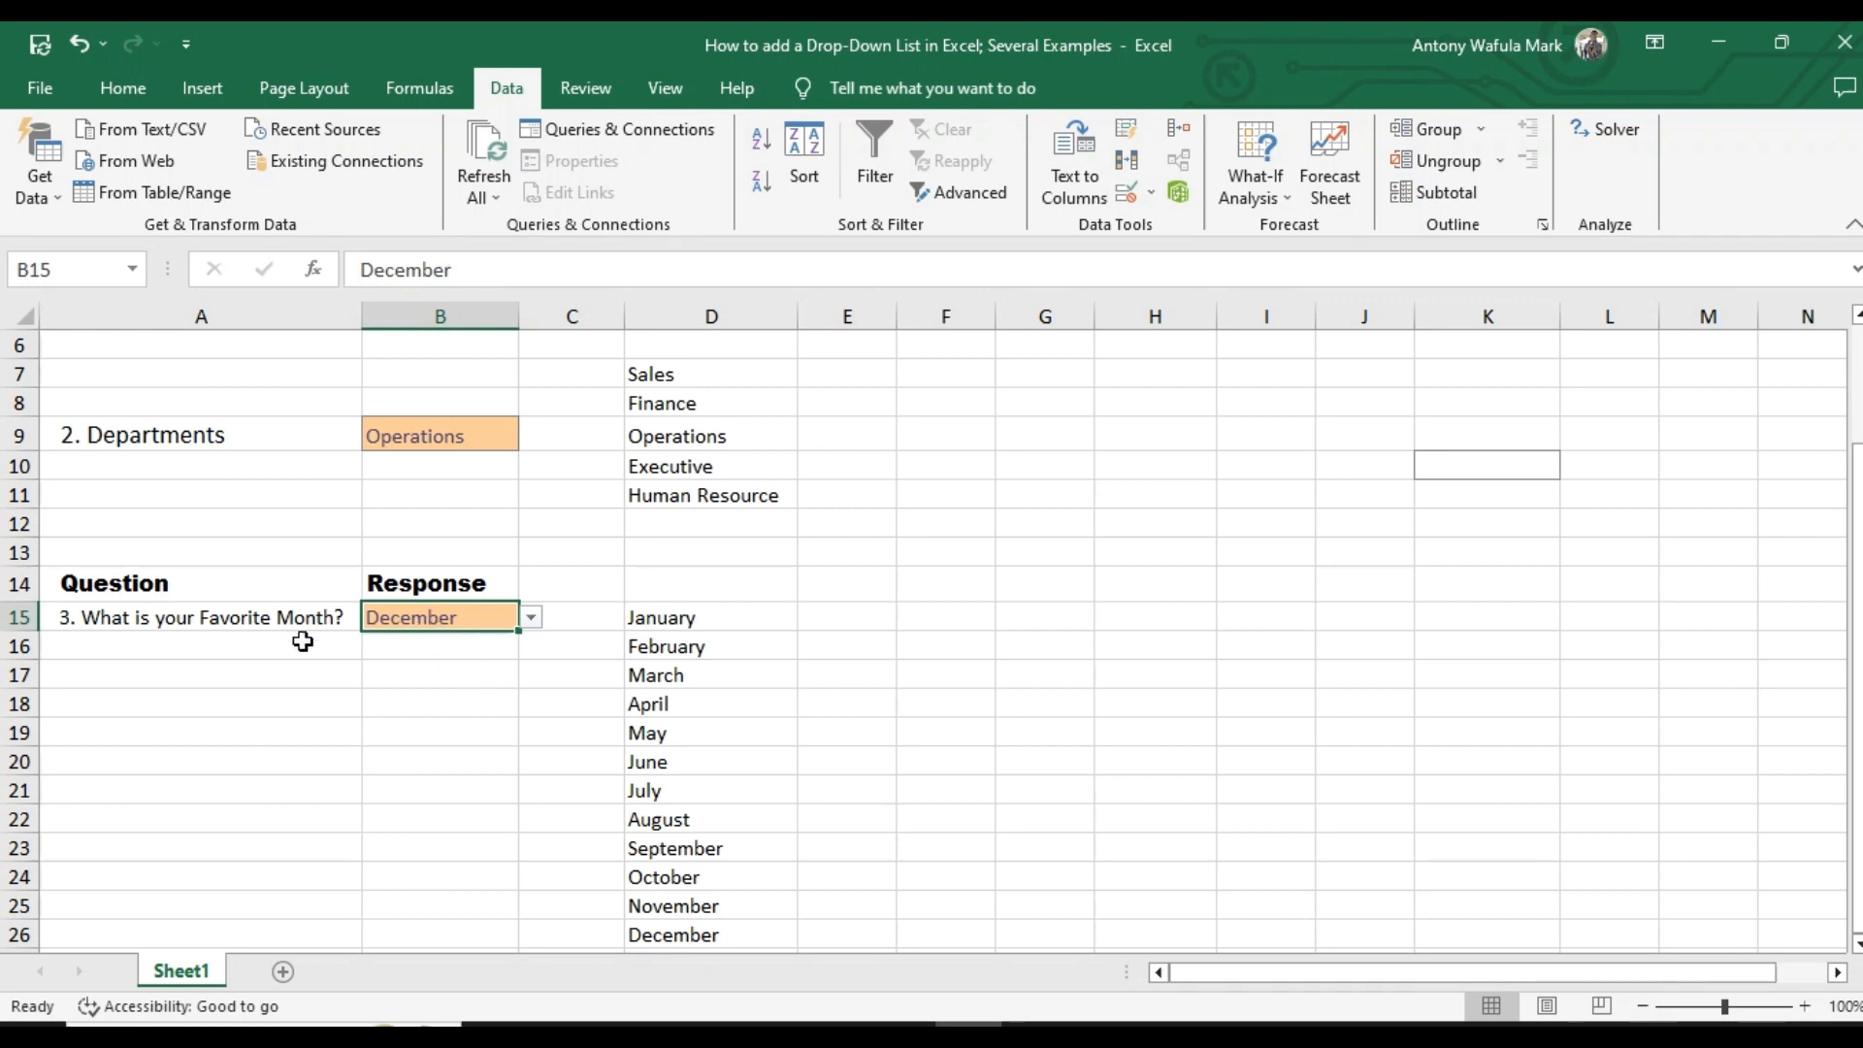
Remove the drop-down list from B15 by clearing all of its data validation settings and applying the change.
left_click(406, 649)
left_click(419, 618)
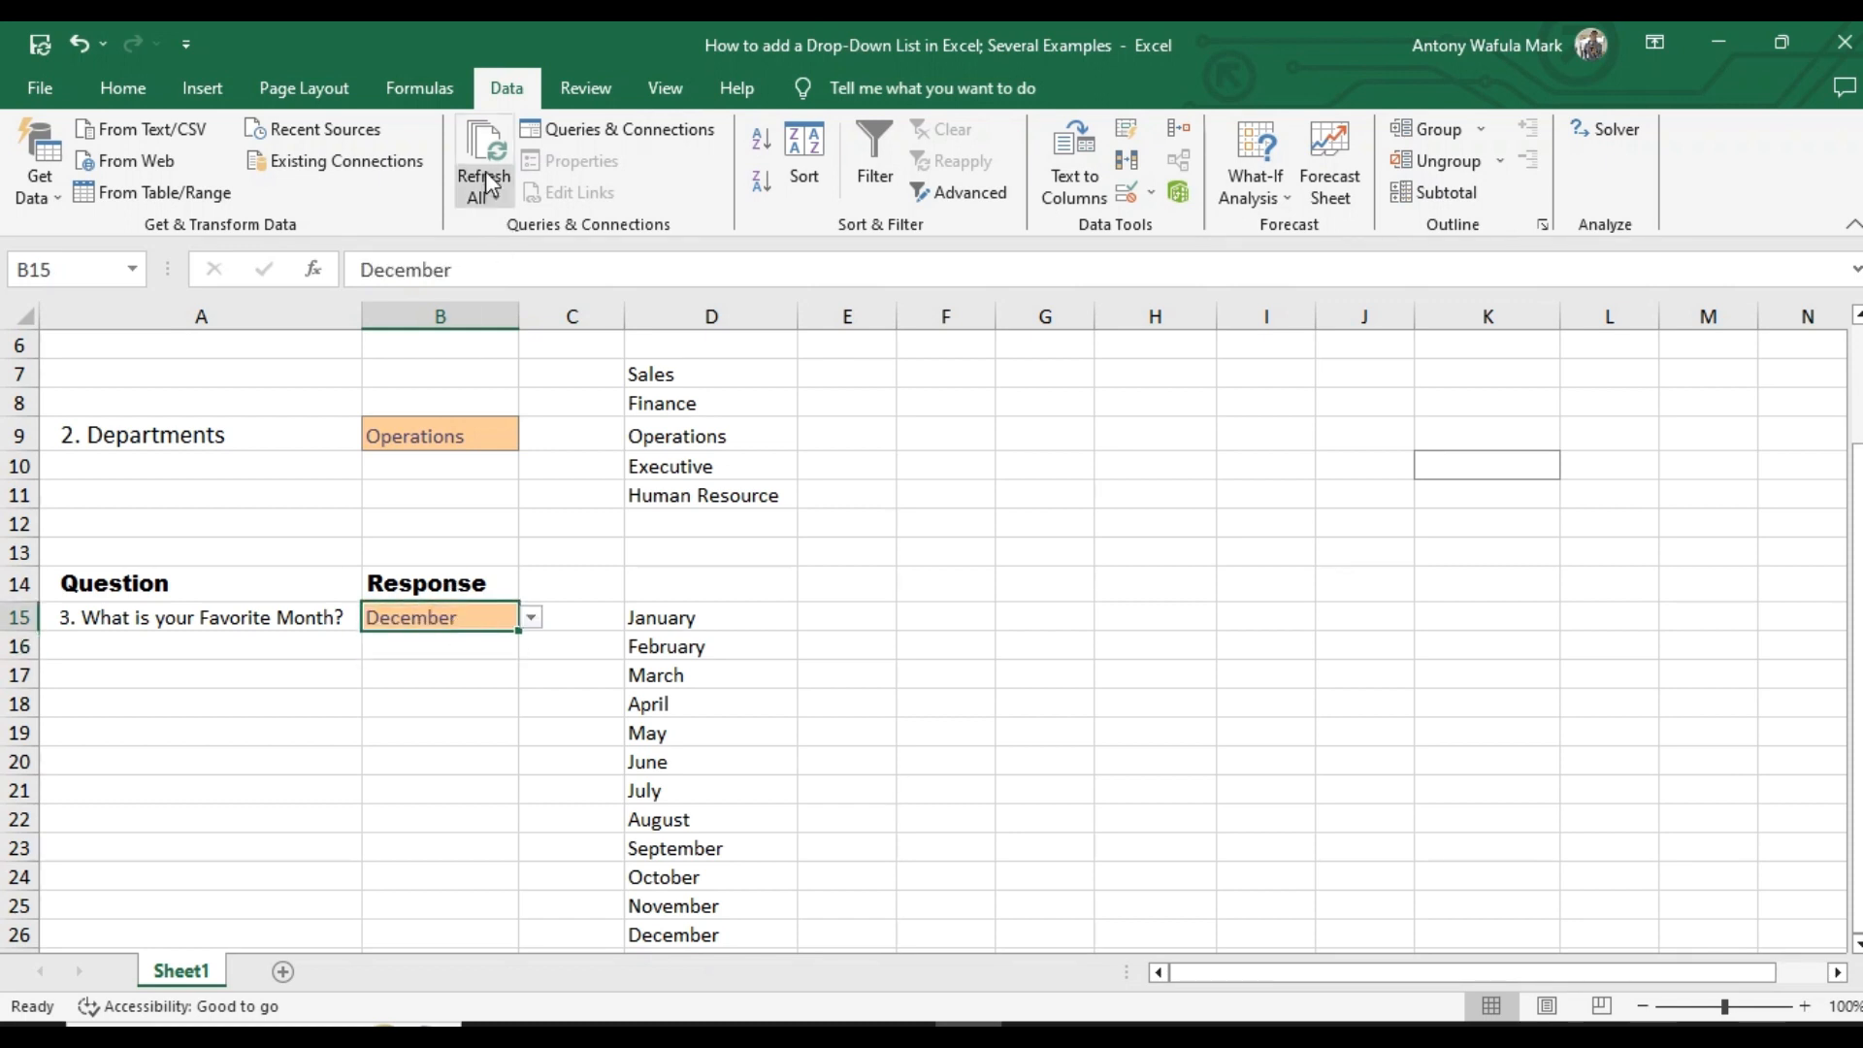
left_click(1151, 192)
left_click(1218, 227)
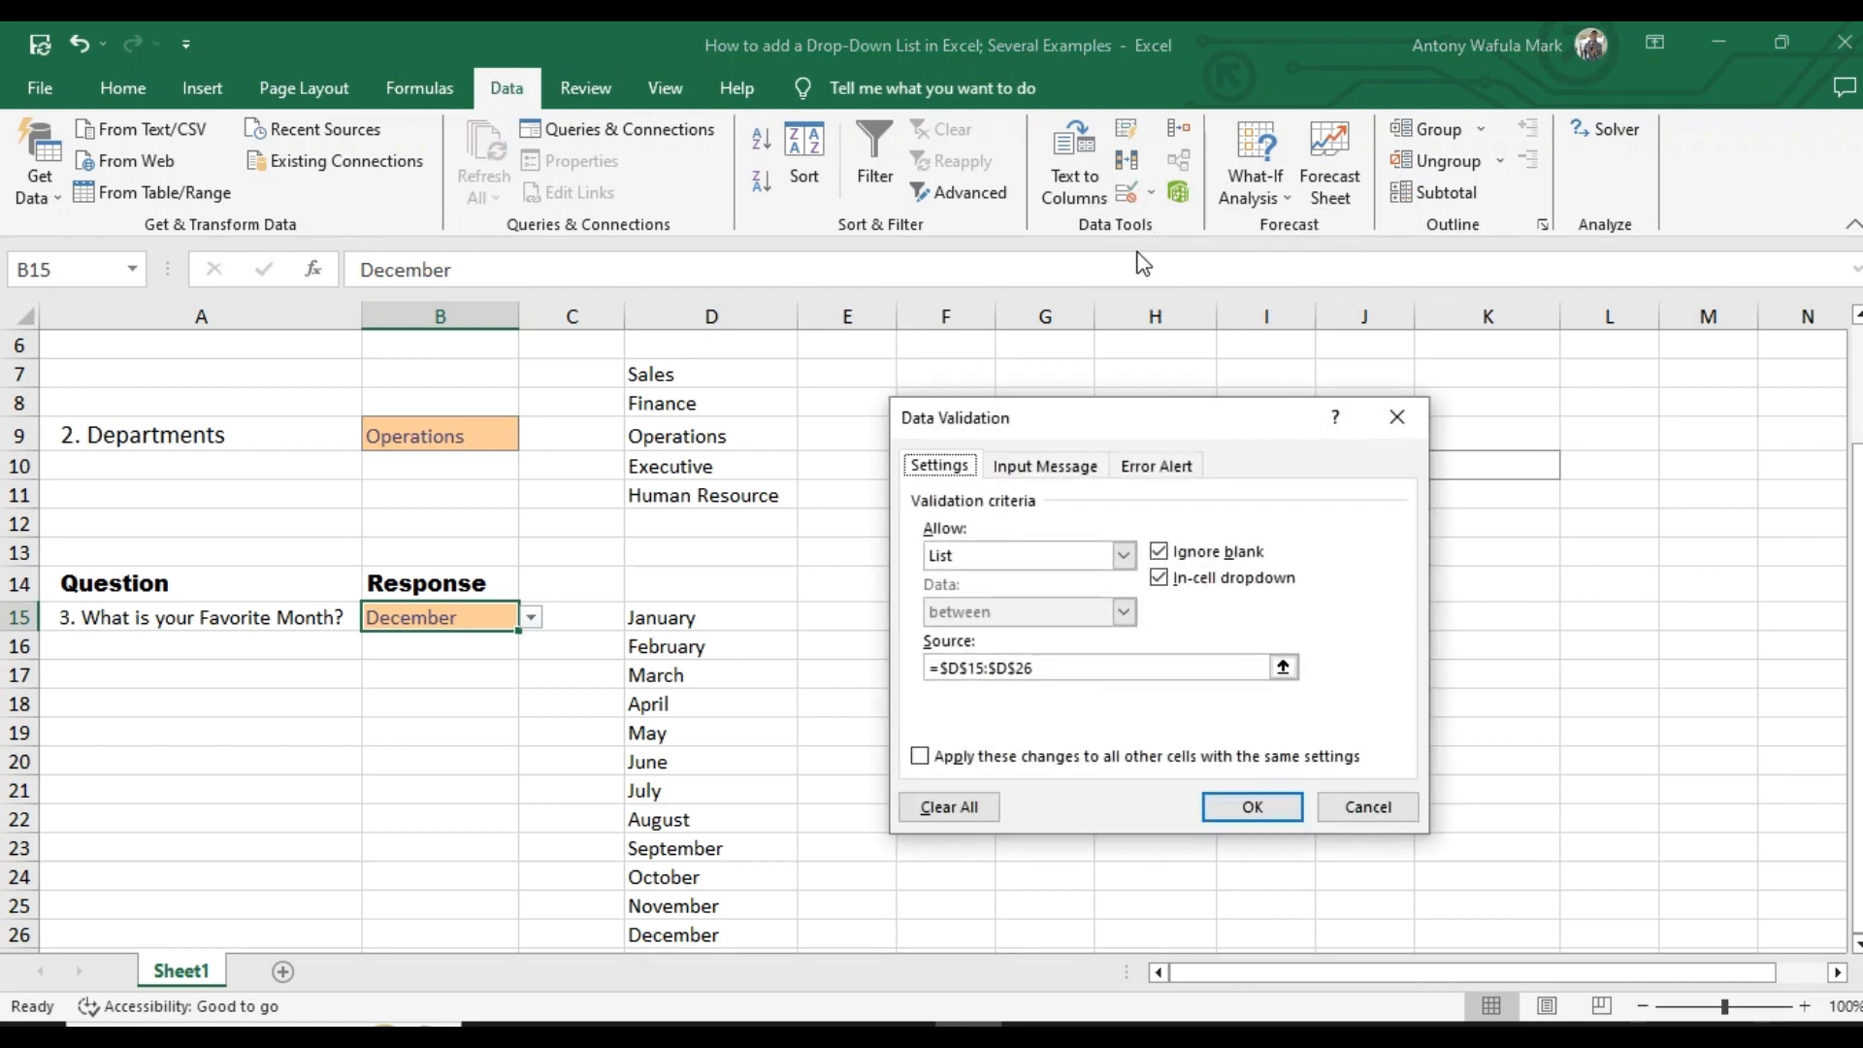
left_click(953, 809)
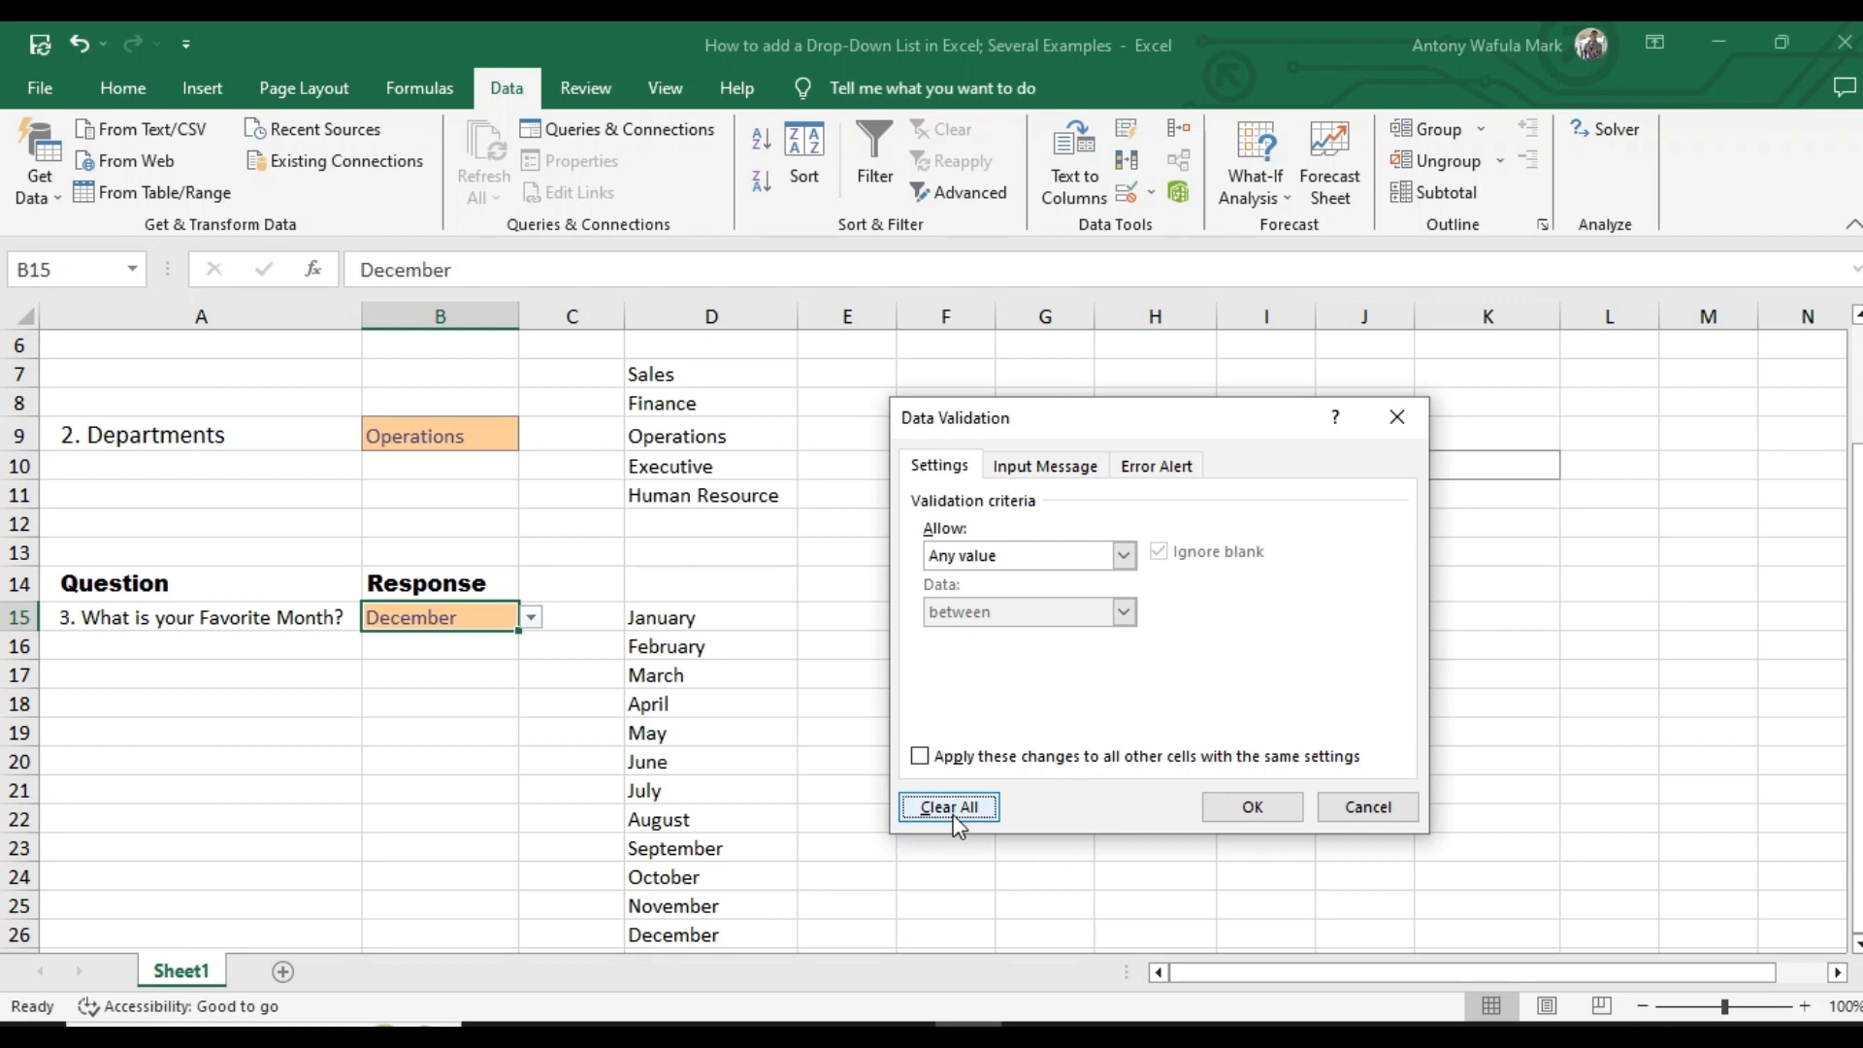
left_click(1273, 808)
Reselect B15 to check whether the cell still offers a drop-down list.
left_click(399, 735)
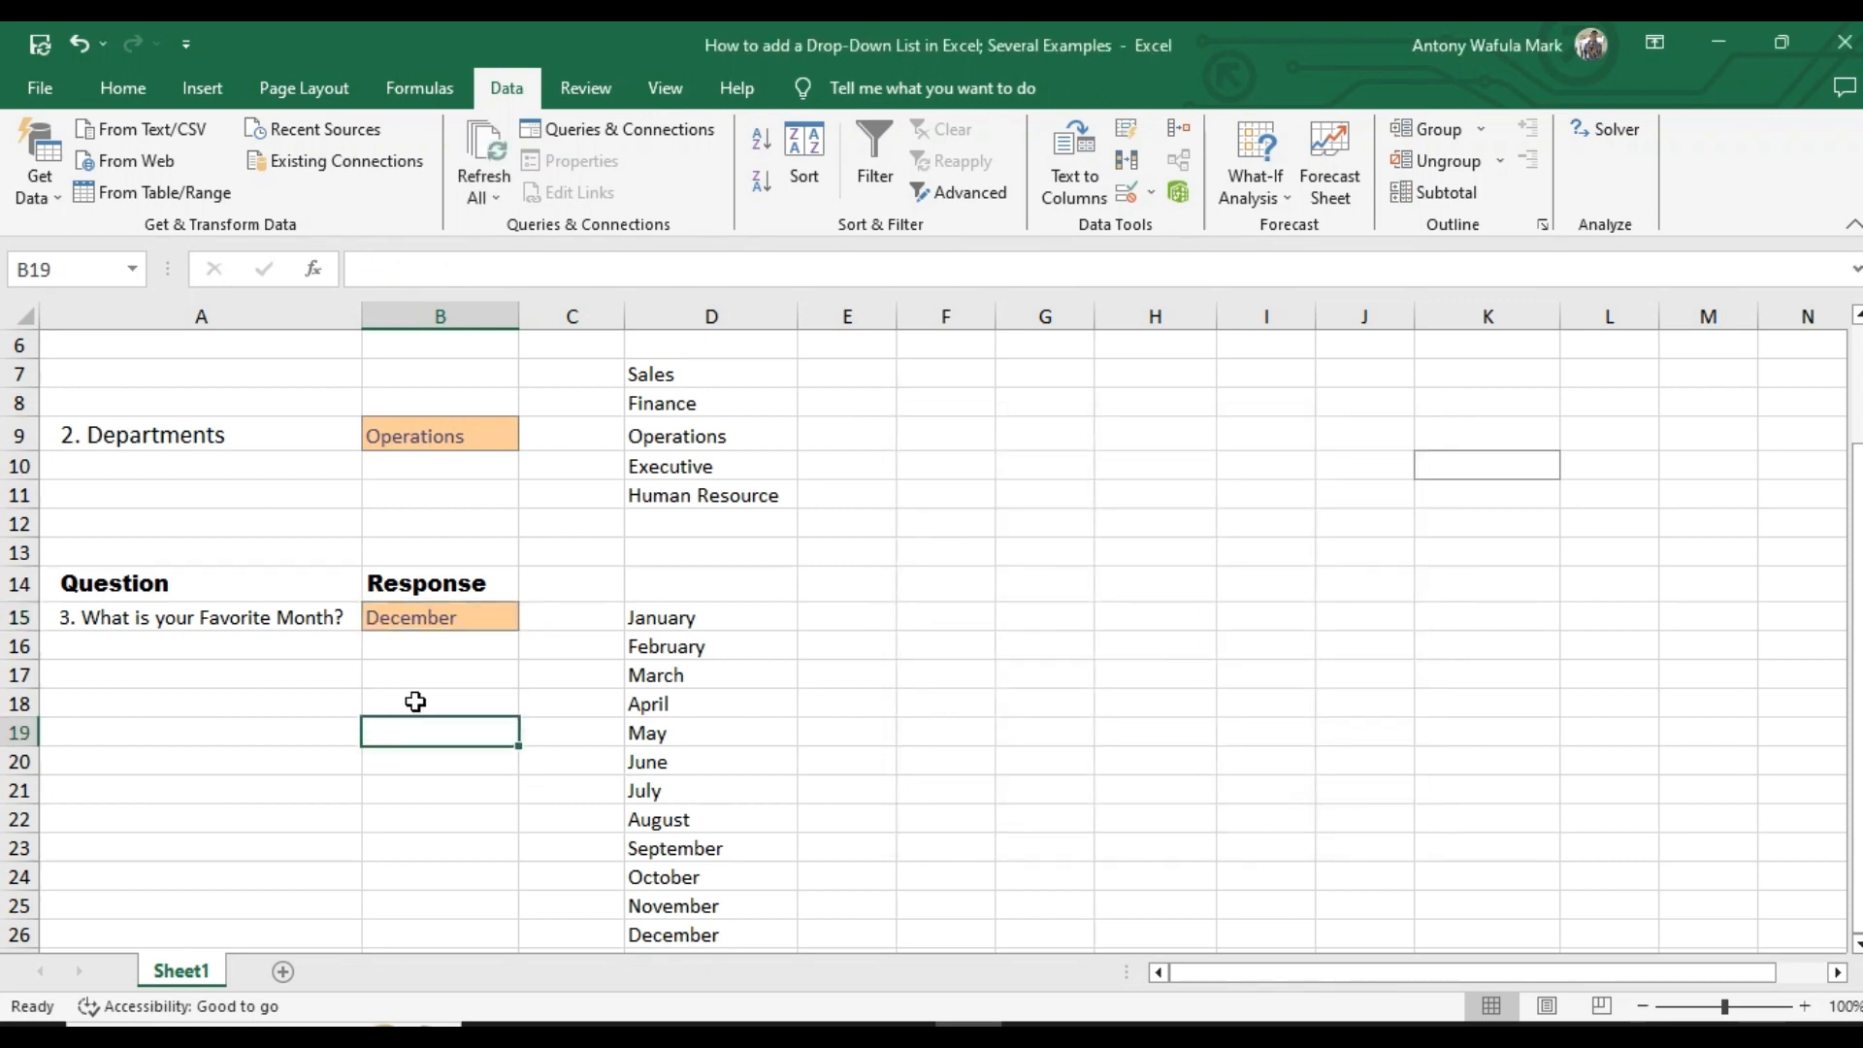
left_click(480, 618)
left_click(534, 624)
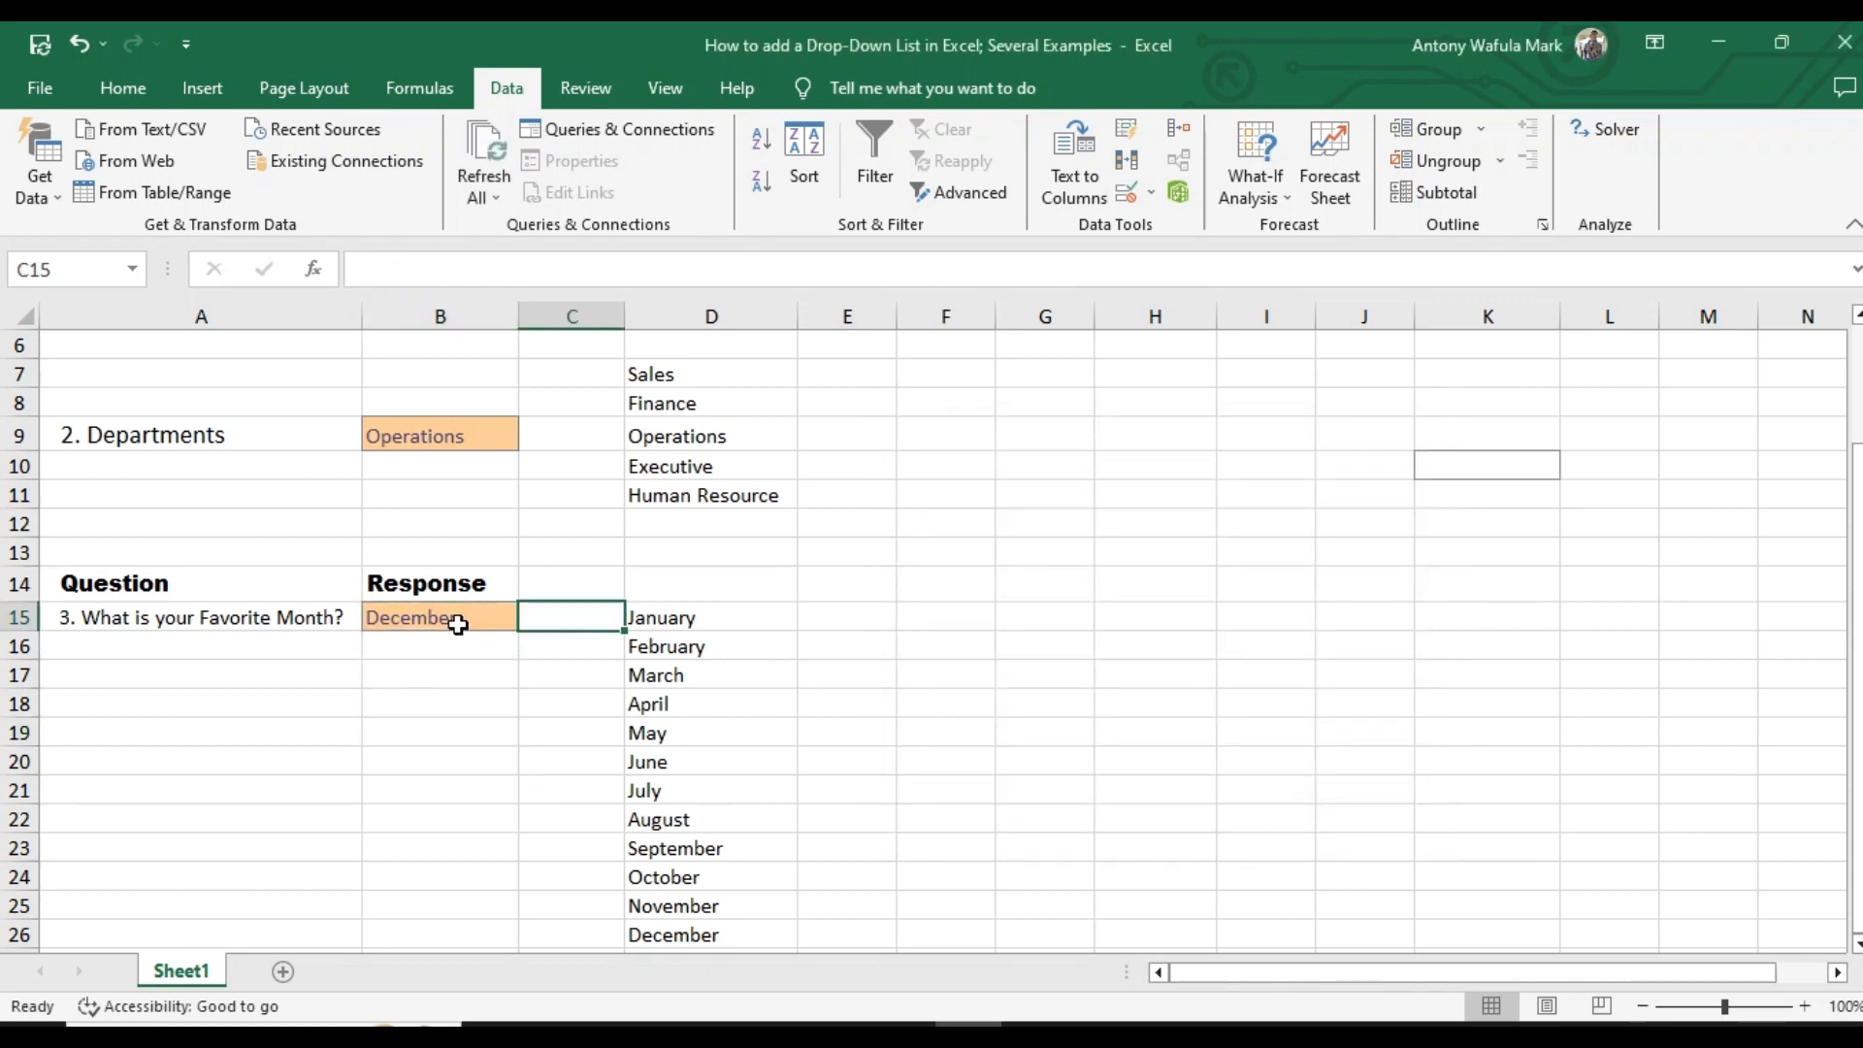
left_click(457, 617)
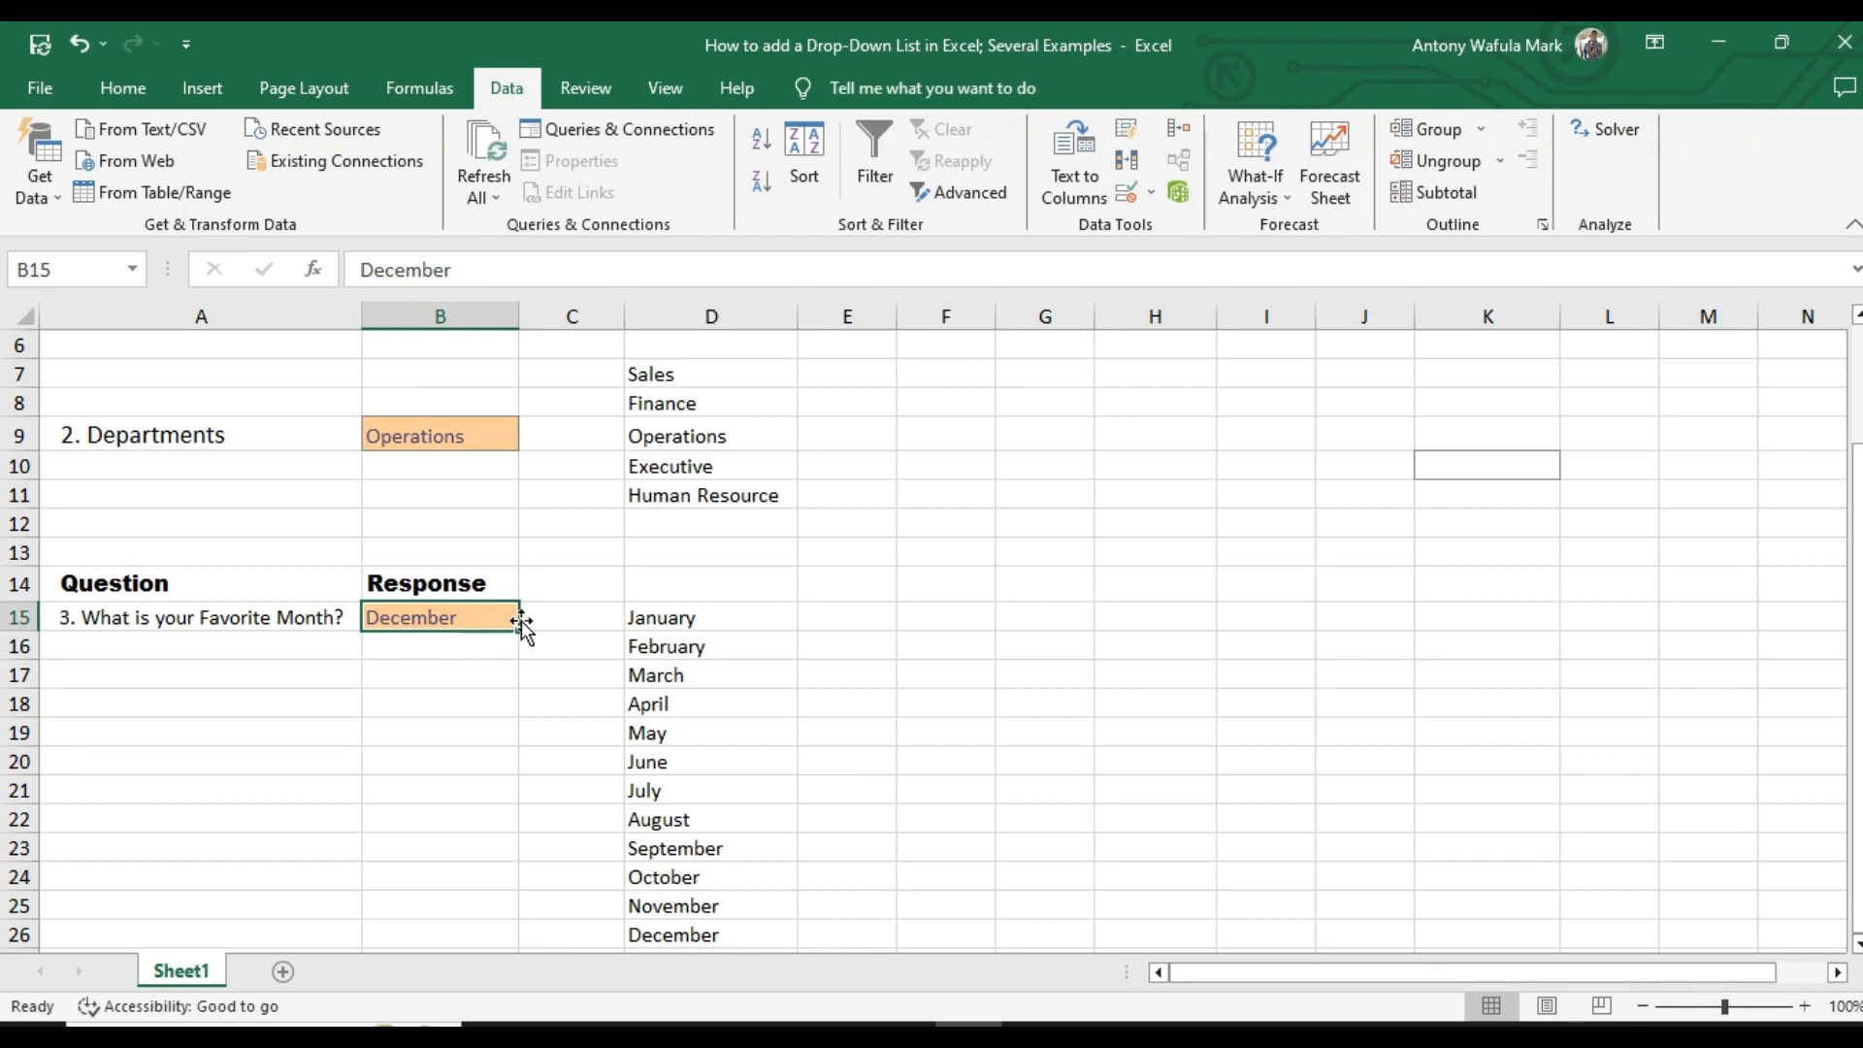
left_click(427, 670)
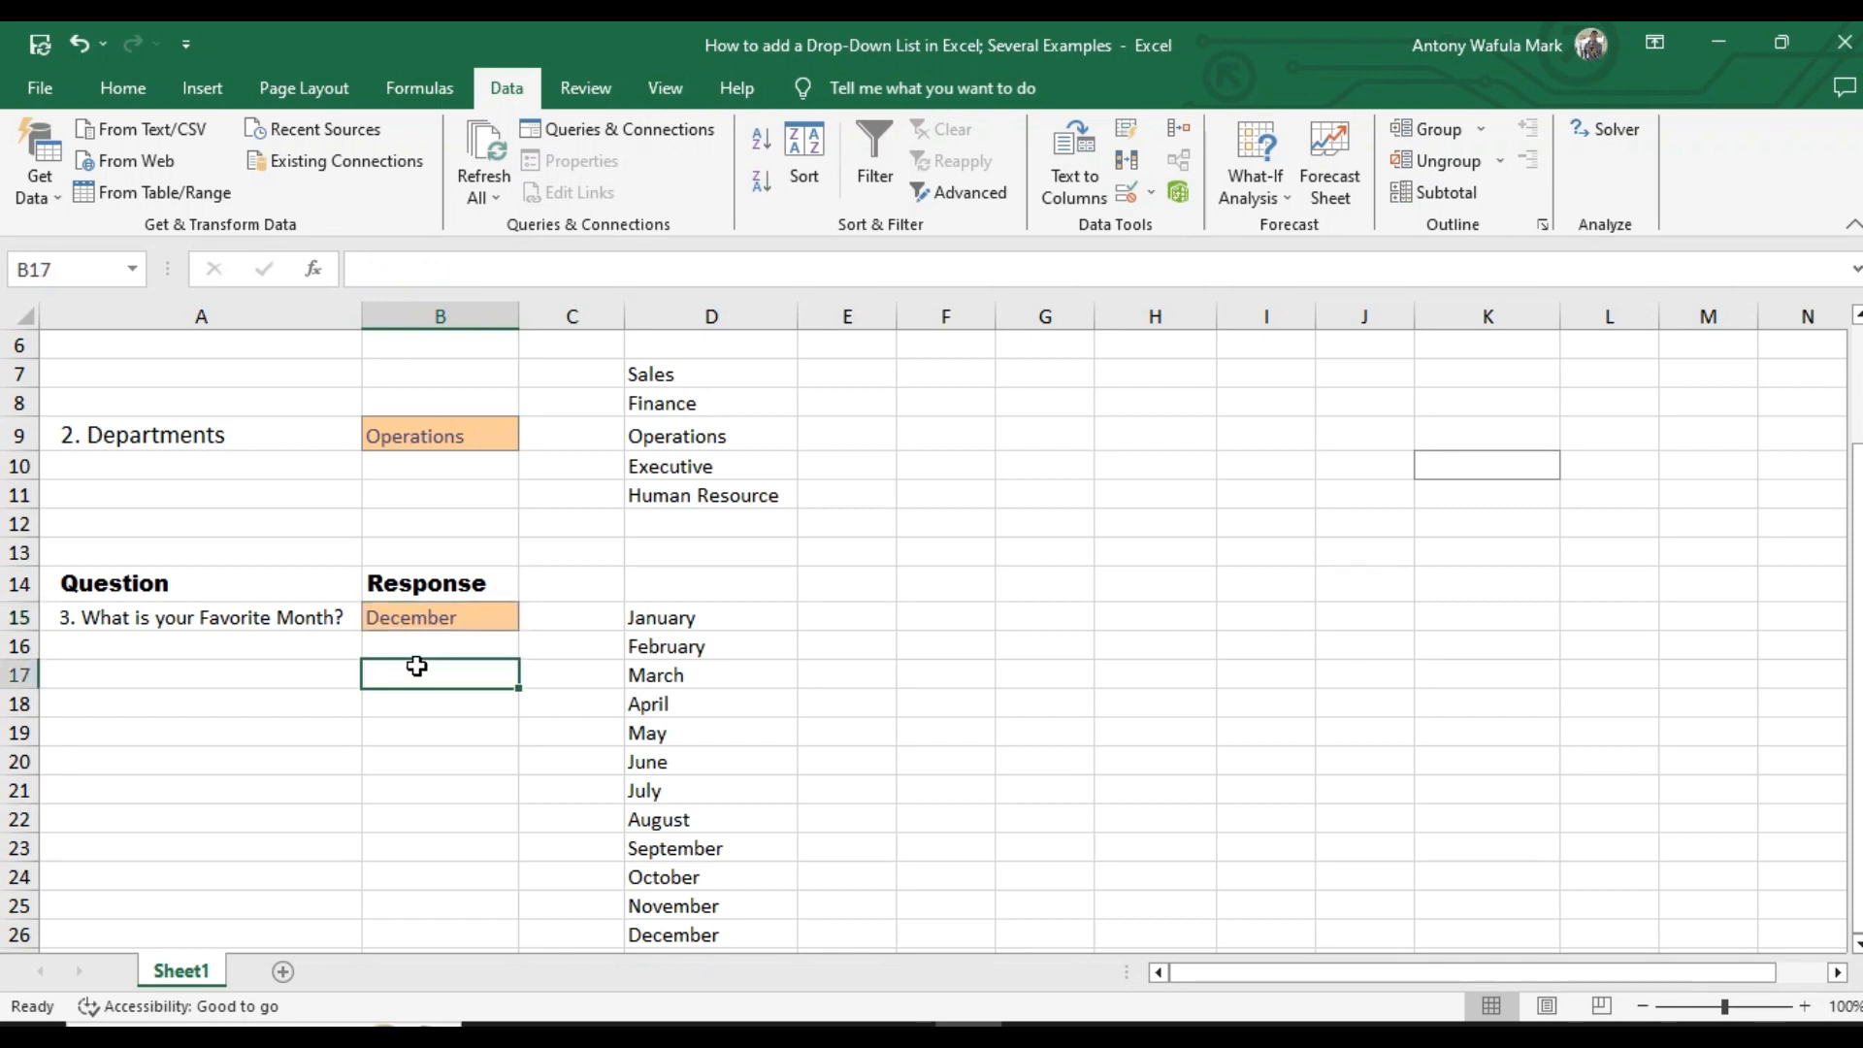
left_click(457, 617)
scroll(459, 619, "up", 2)
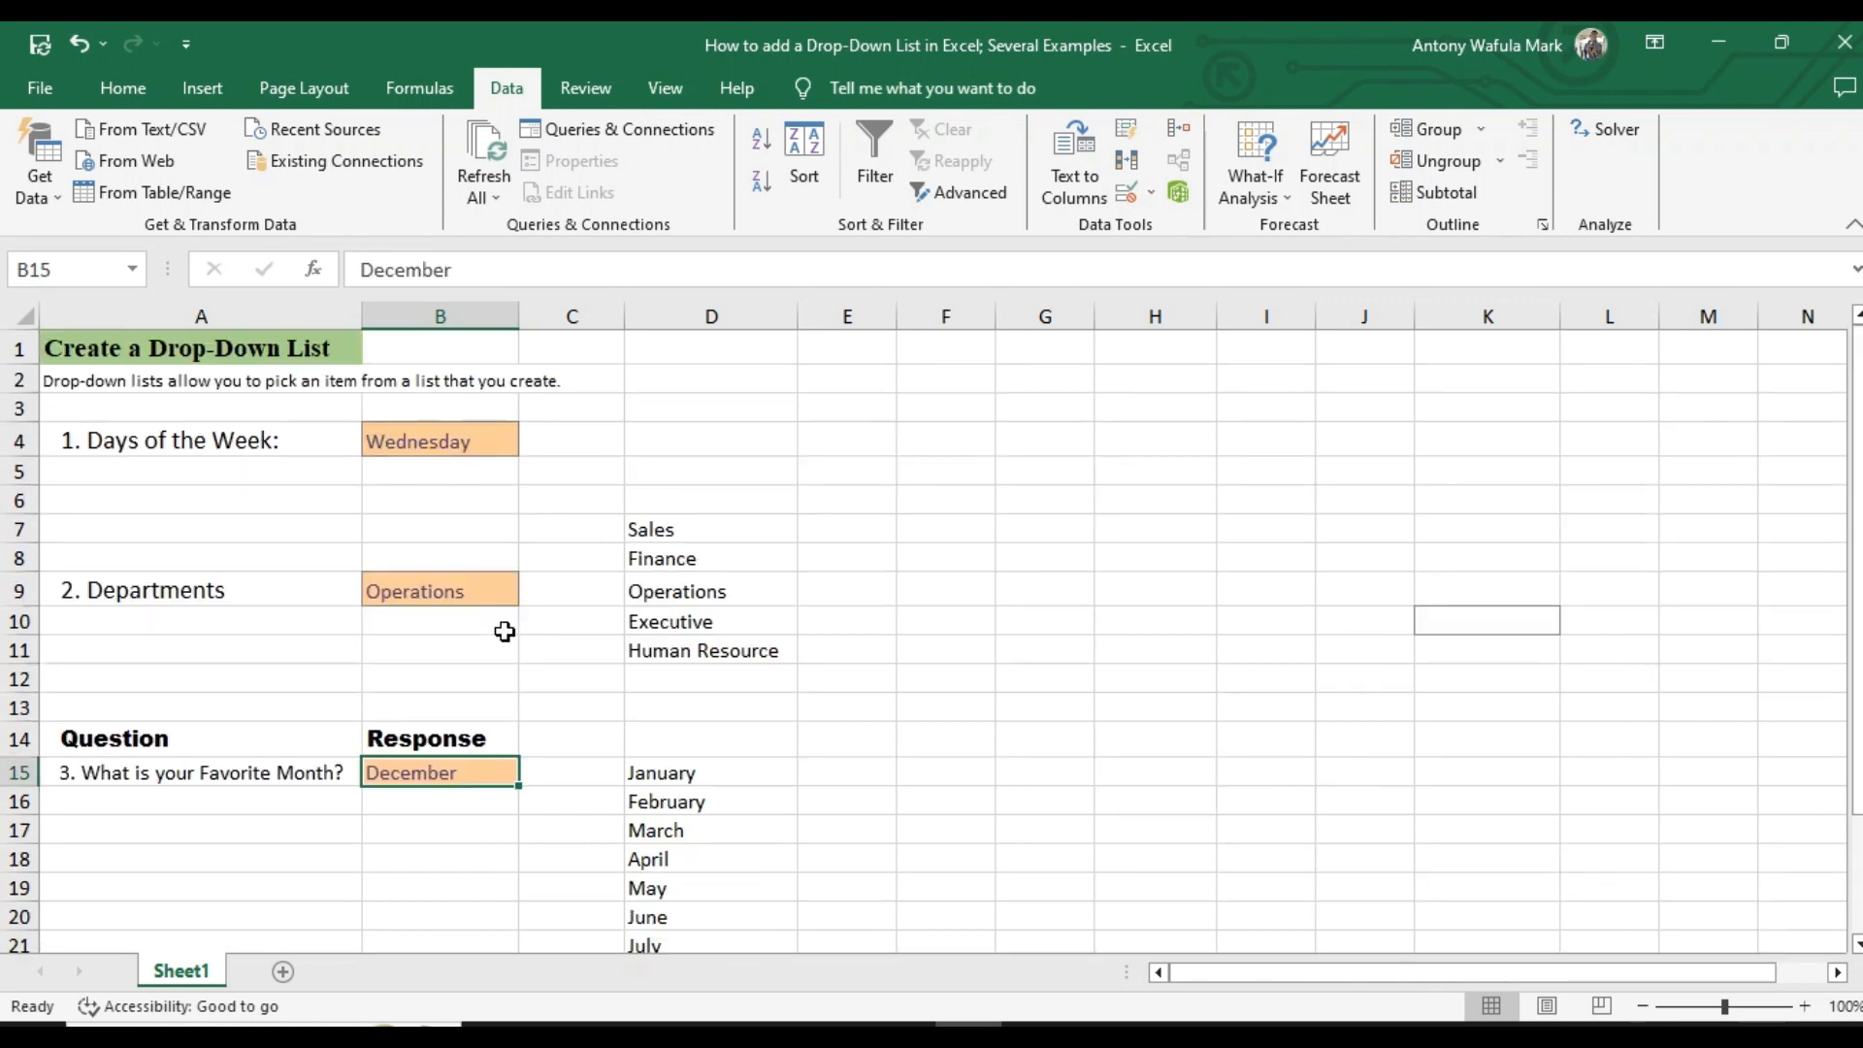
left_click(425, 825)
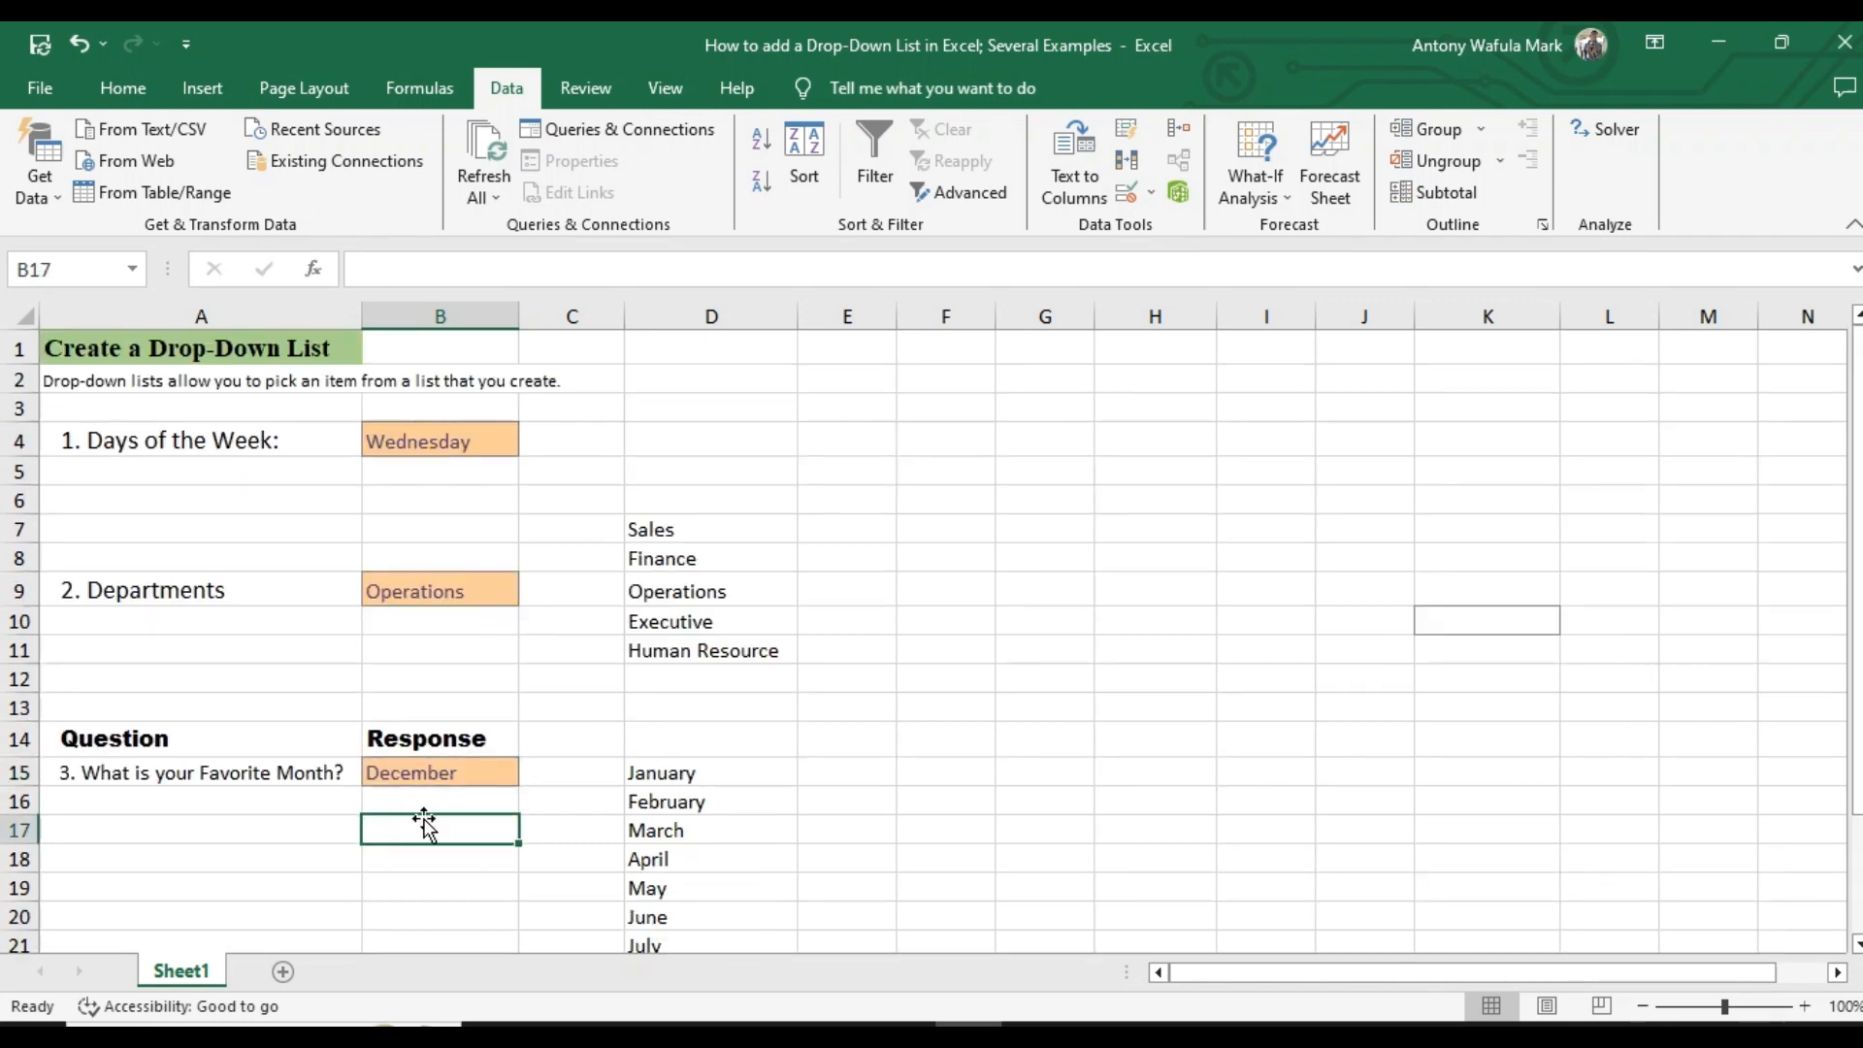